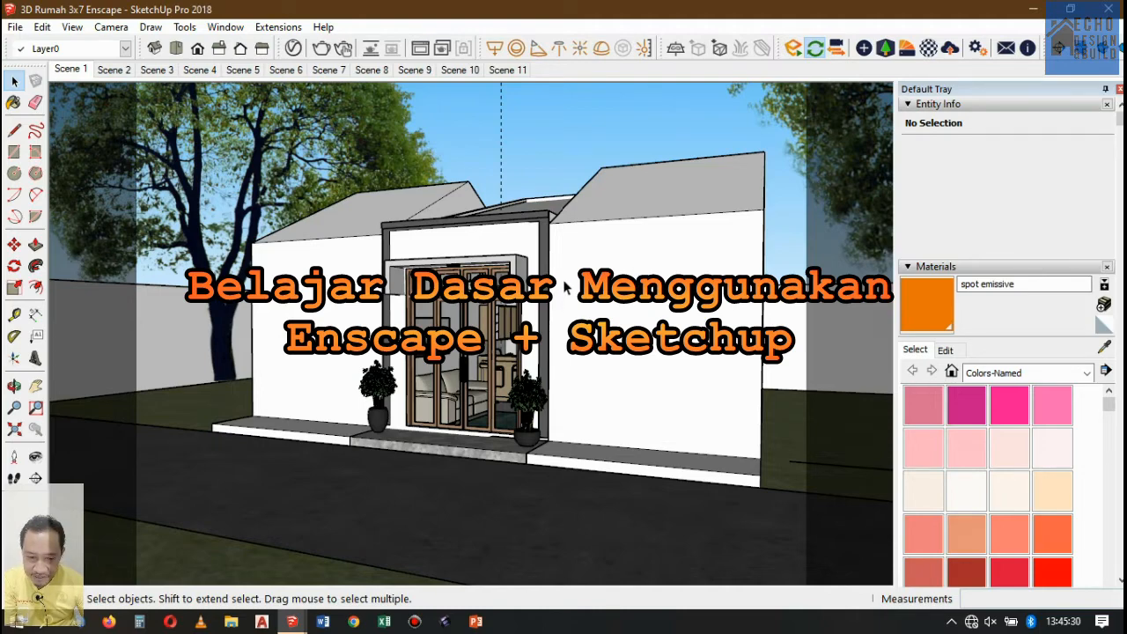
scroll(567, 286, up, 2)
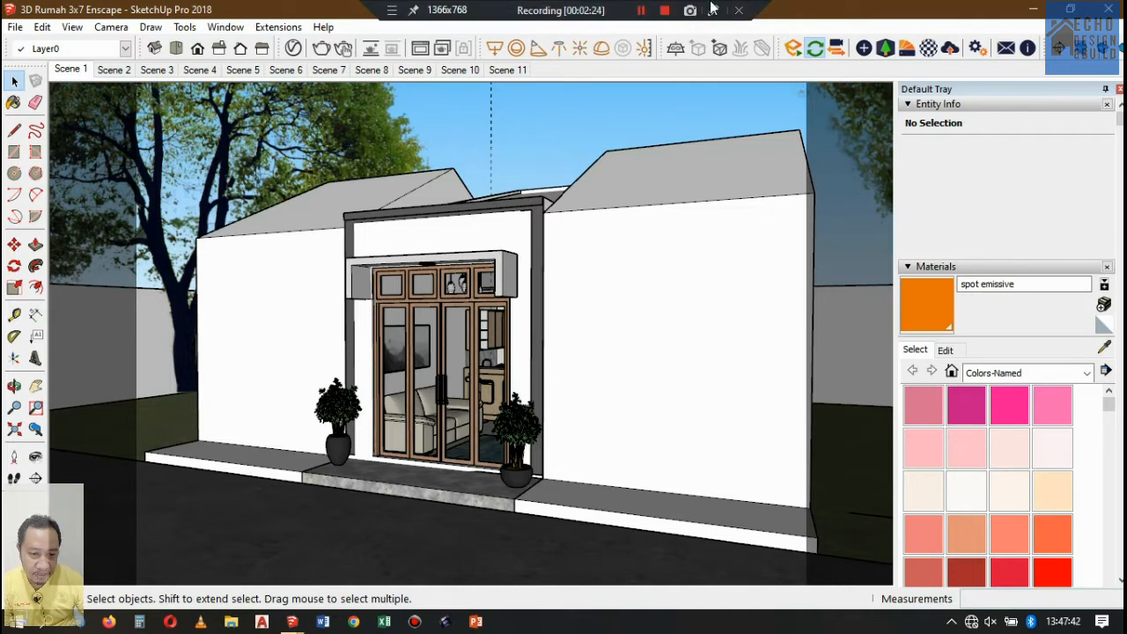
click(828, 11)
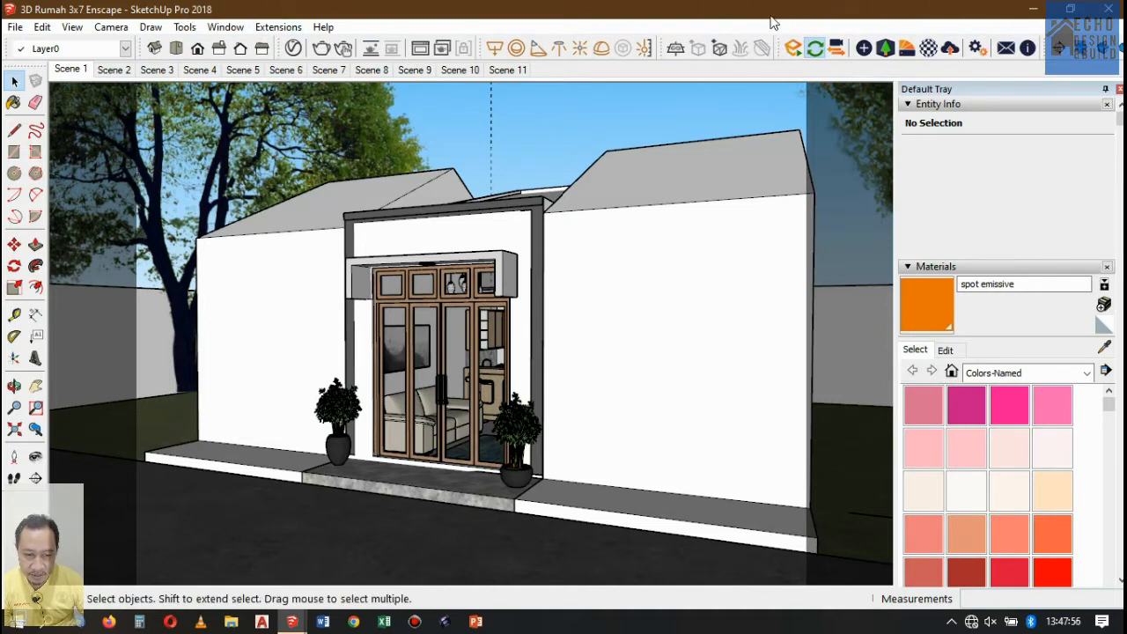
- Start Enscape for the 3D Rumah 3x7 house model
click(287, 27)
mouse_move(313, 49)
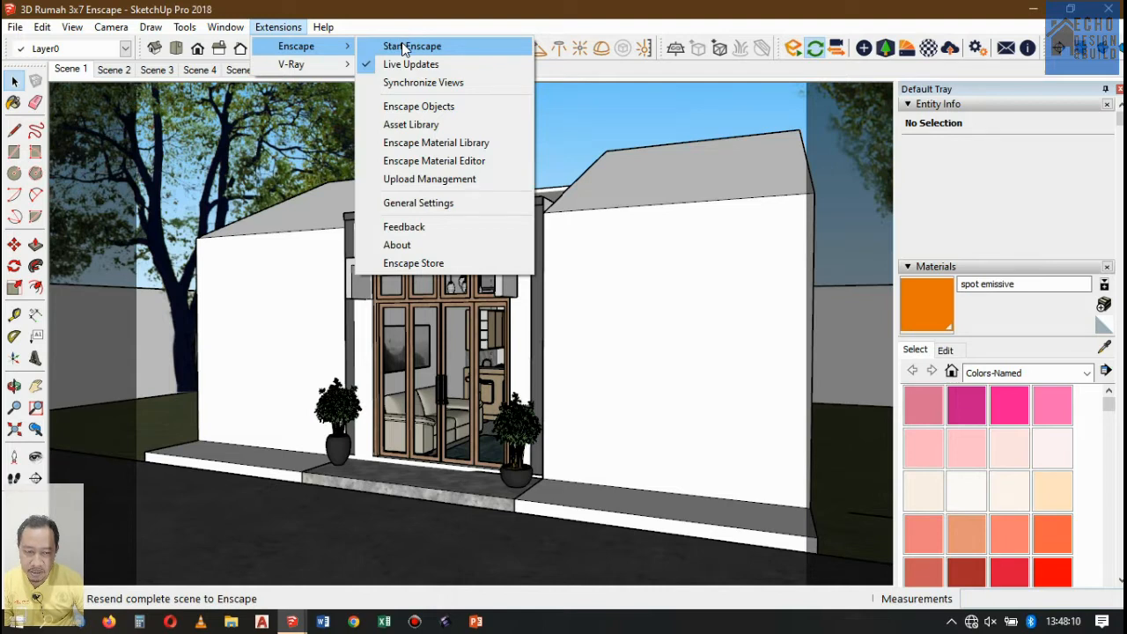
click(405, 47)
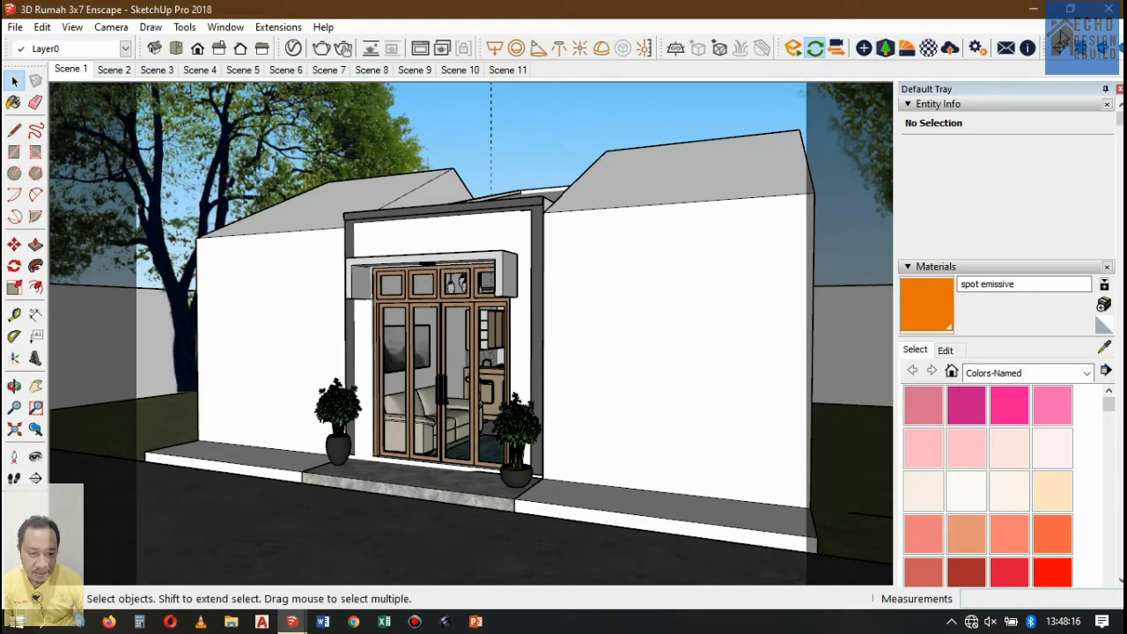
- Float the Enscape toolbar over the model, look it up in the list of toolbars, and dock it back
drag(781, 45, 676, 188)
right_click(852, 55)
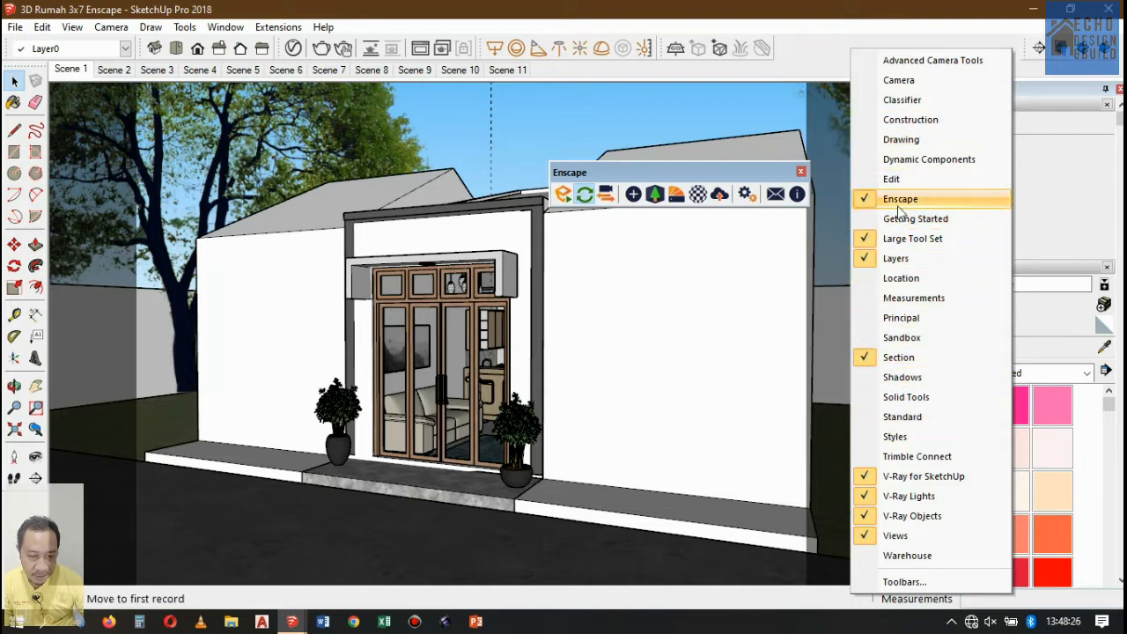
click(730, 176)
double_click(730, 176)
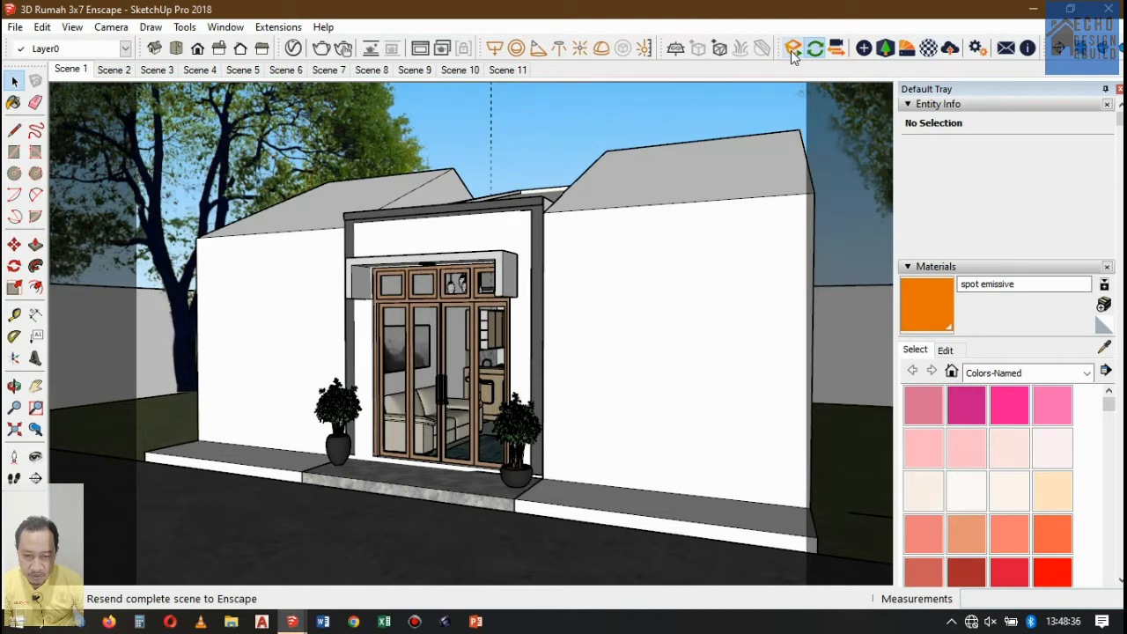
- Switch to the Enscape render window of the 3D Rumah 3x7 Enscape model
click(278, 26)
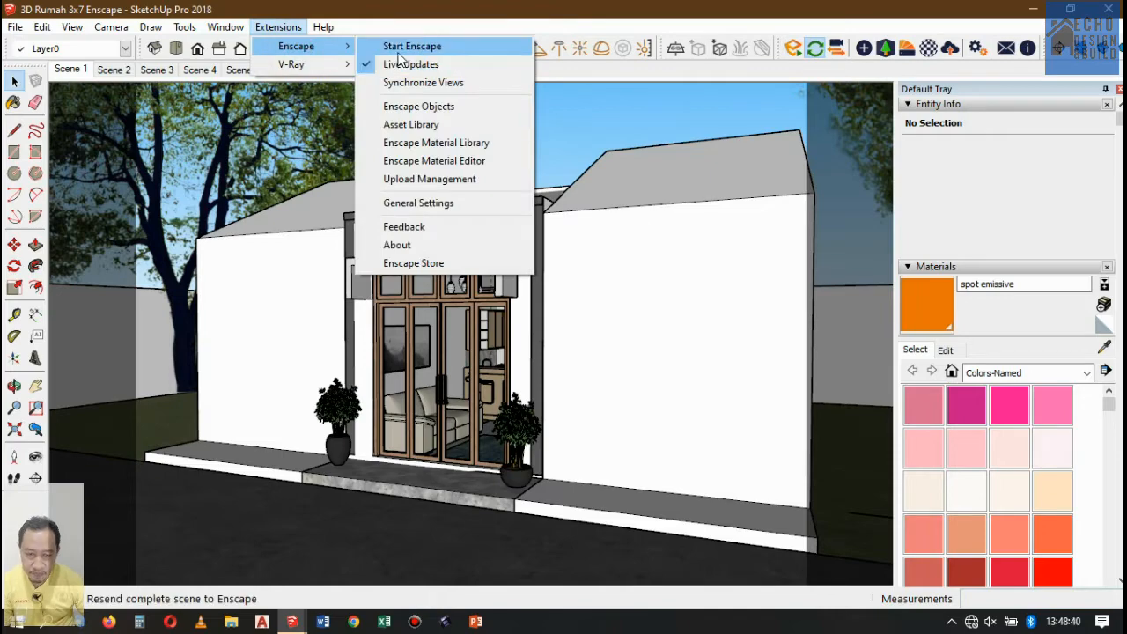
click(630, 7)
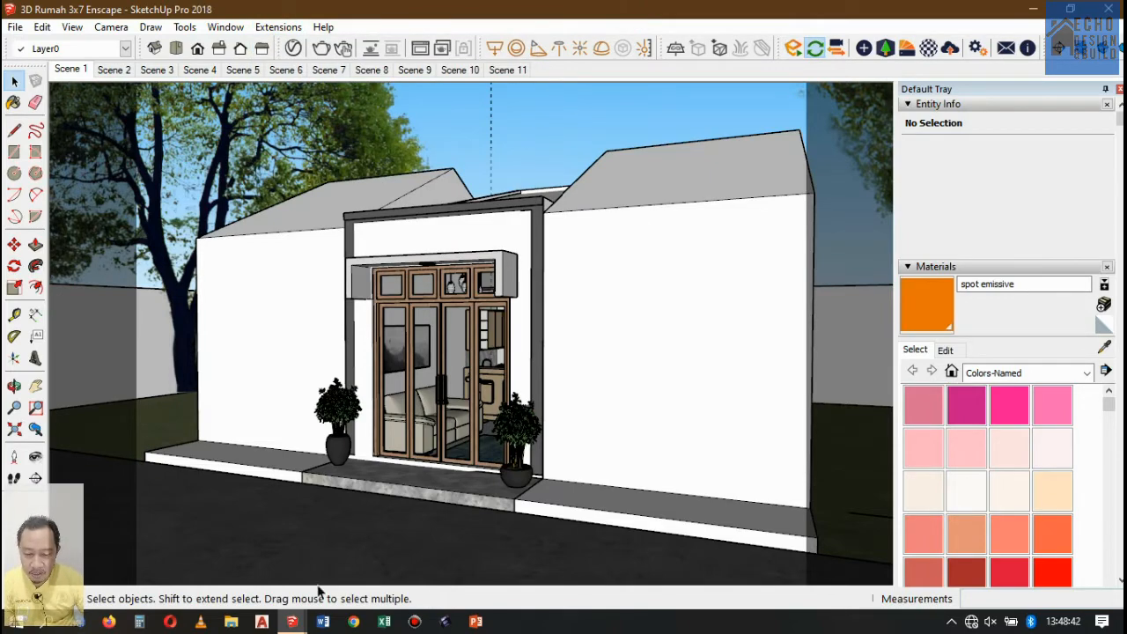
mouse_move(294, 621)
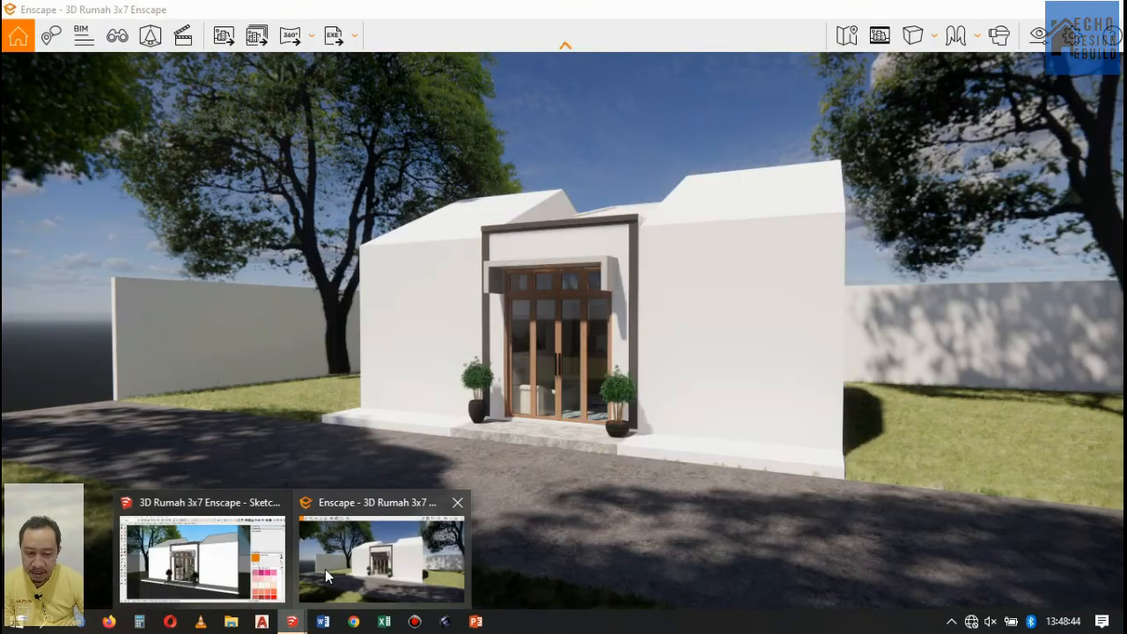
click(324, 569)
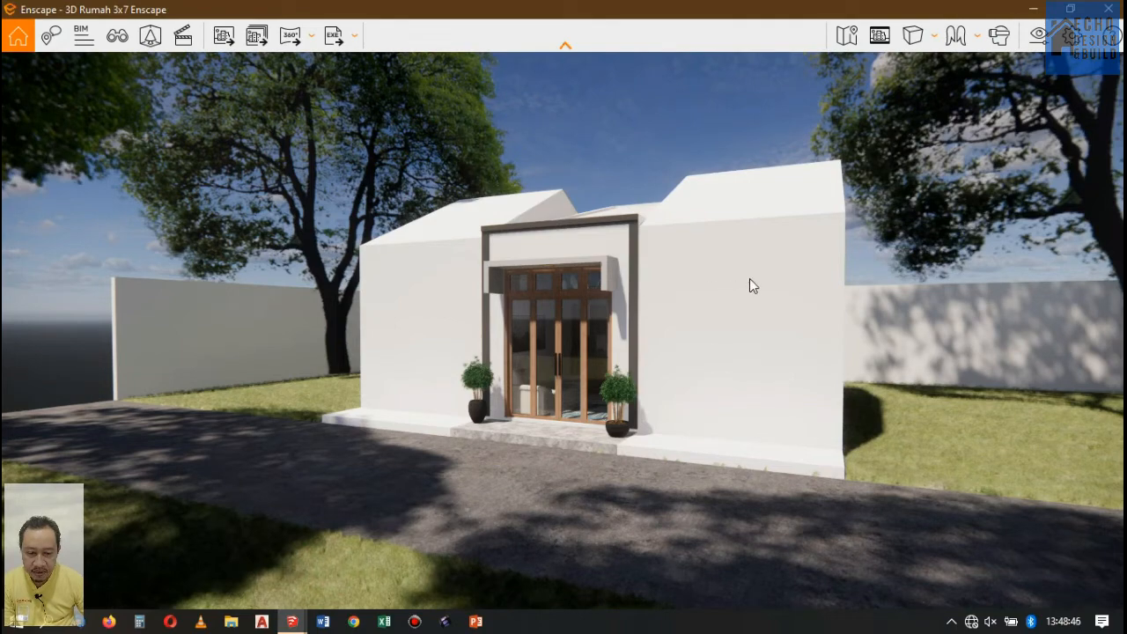
- Examine the rendered house from the front facade through the glass doors into the living and kitchen area
scroll(750, 278, up, 1)
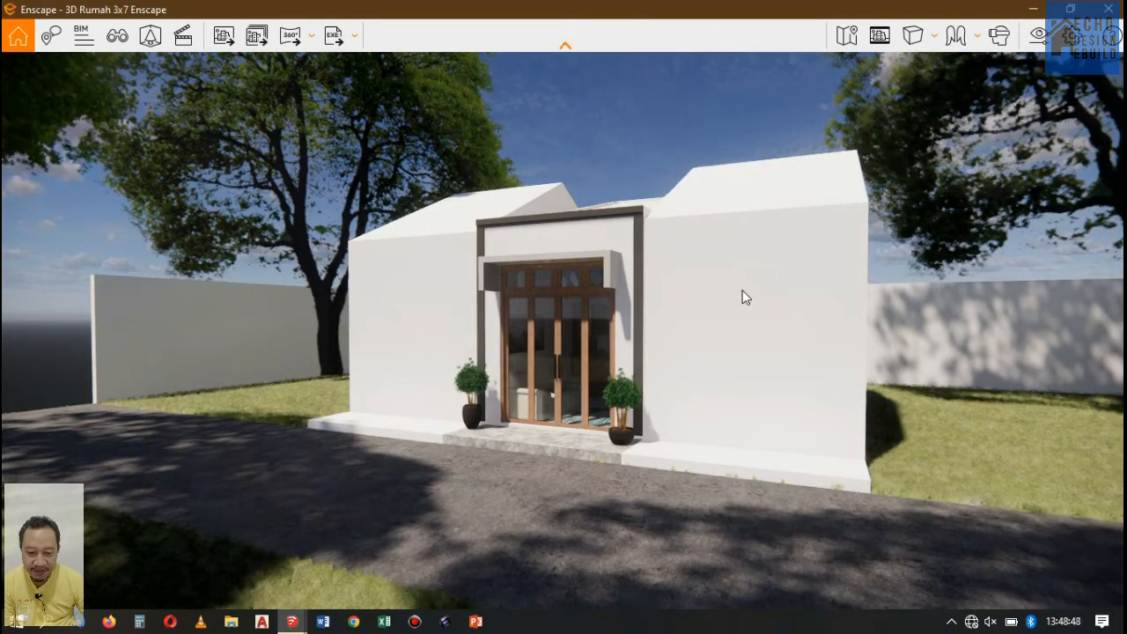
scroll(842, 255, up, 3)
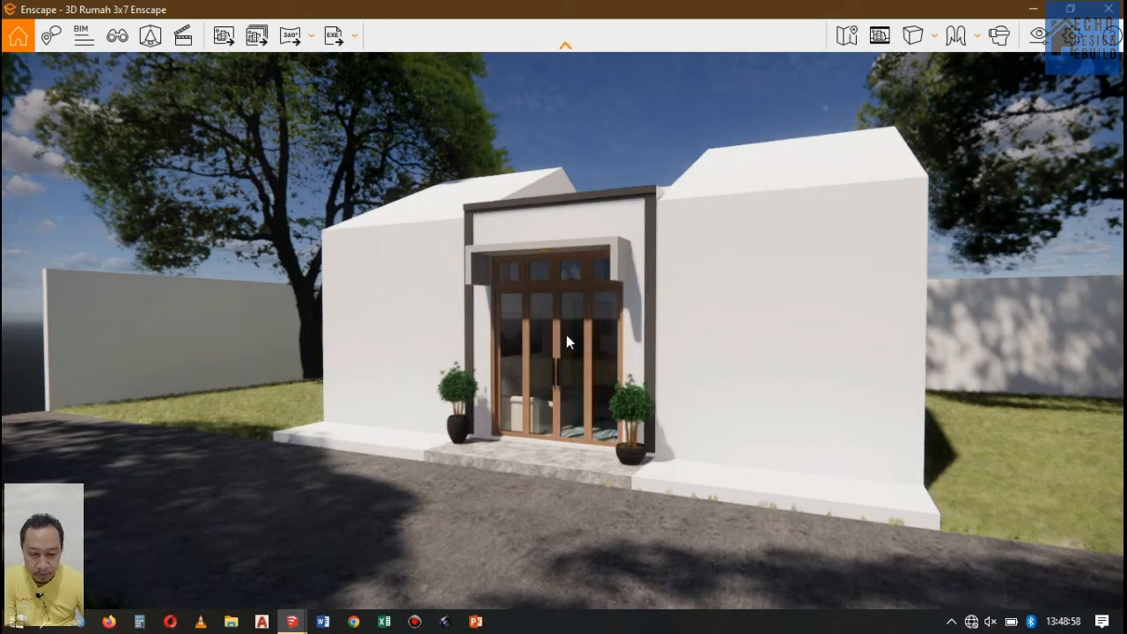
scroll(566, 335, up, 2)
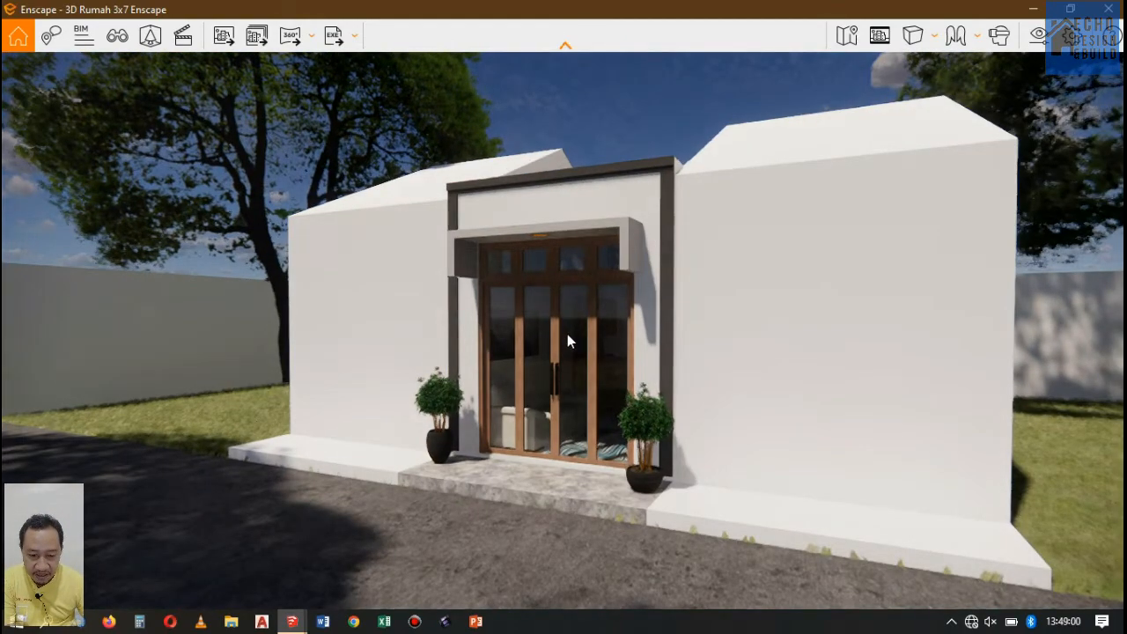
scroll(567, 334, up, 2)
scroll(568, 335, up, 6)
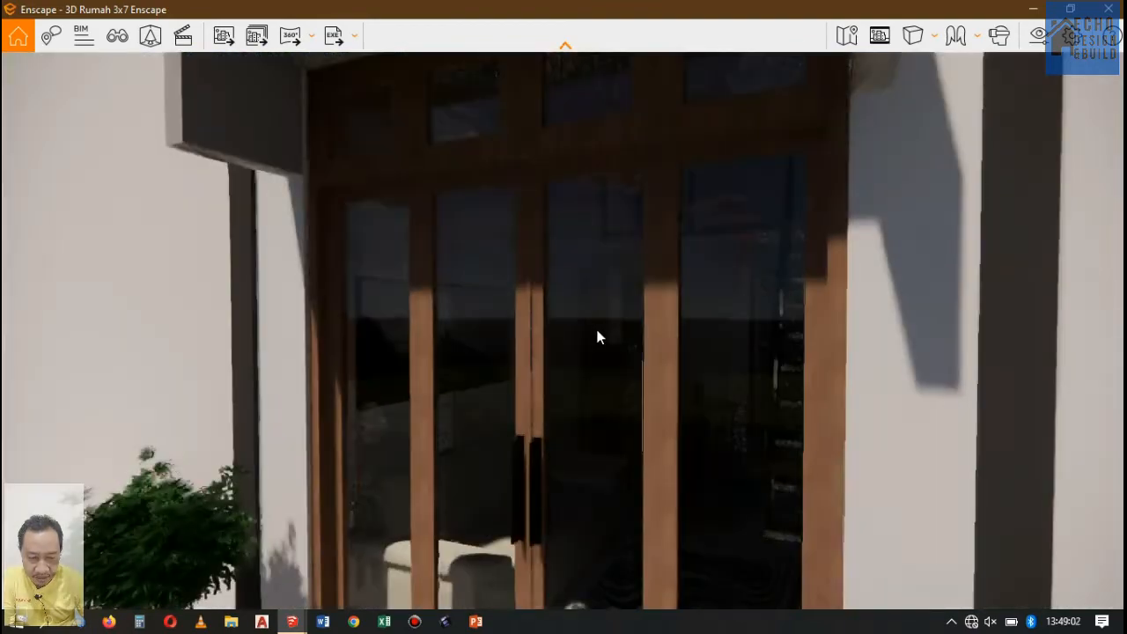
scroll(682, 337, up, 6)
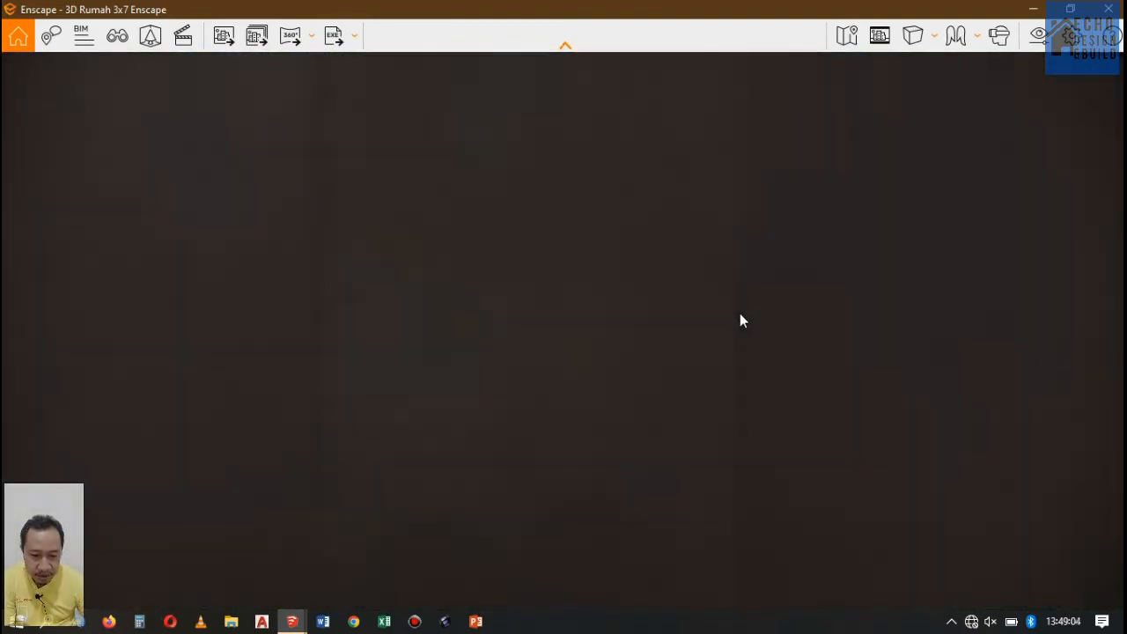
scroll(741, 314, up, 4)
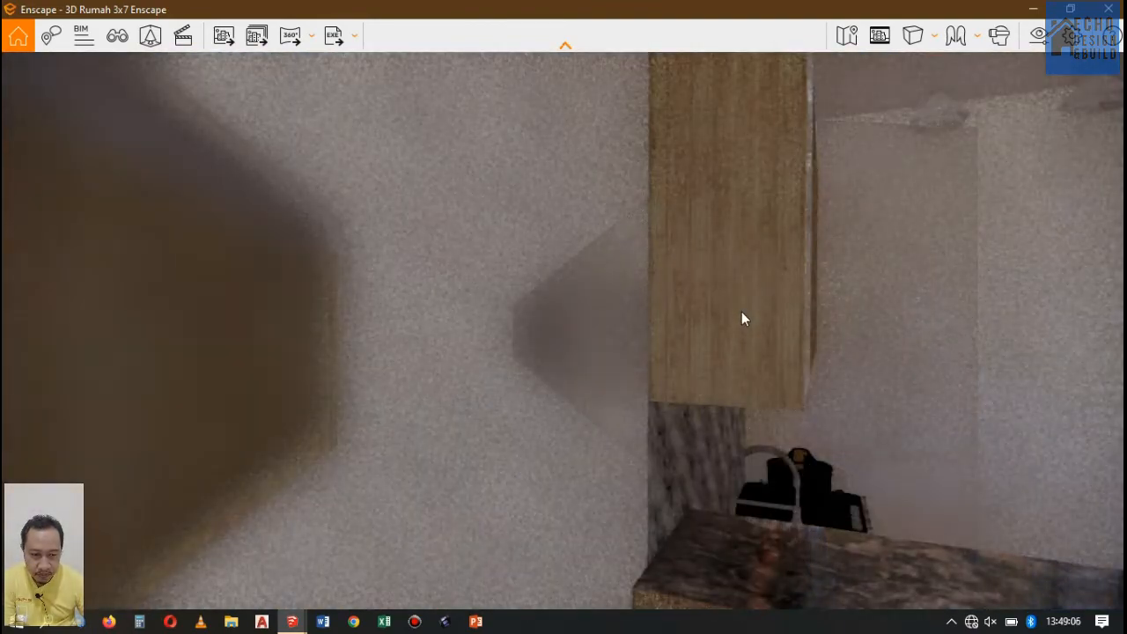
scroll(741, 314, down, 5)
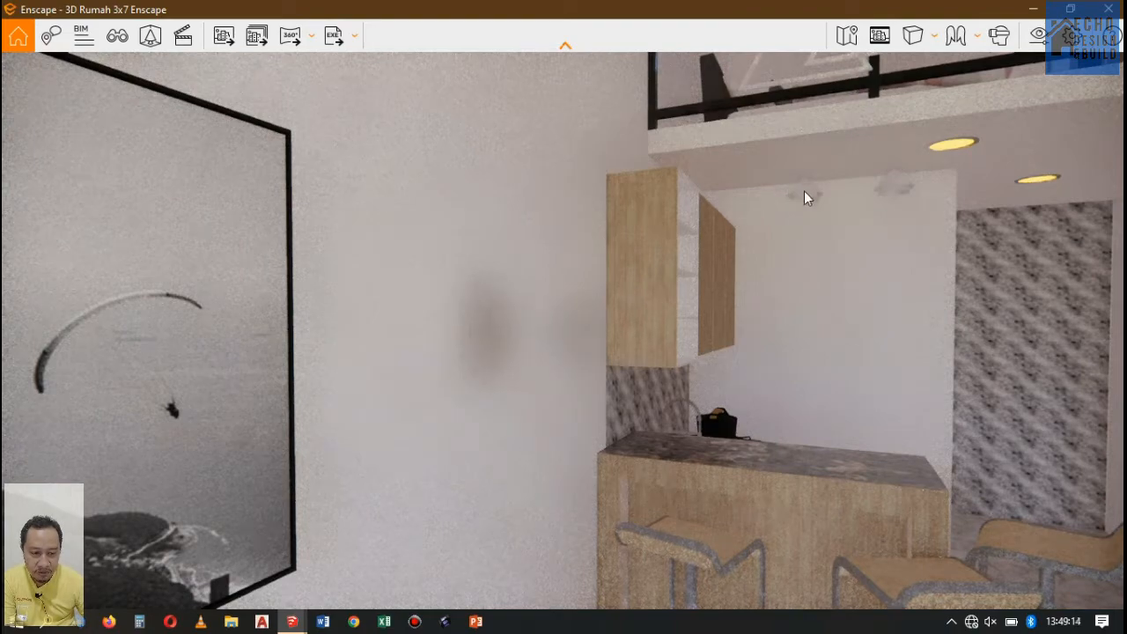
scroll(887, 171, down, 5)
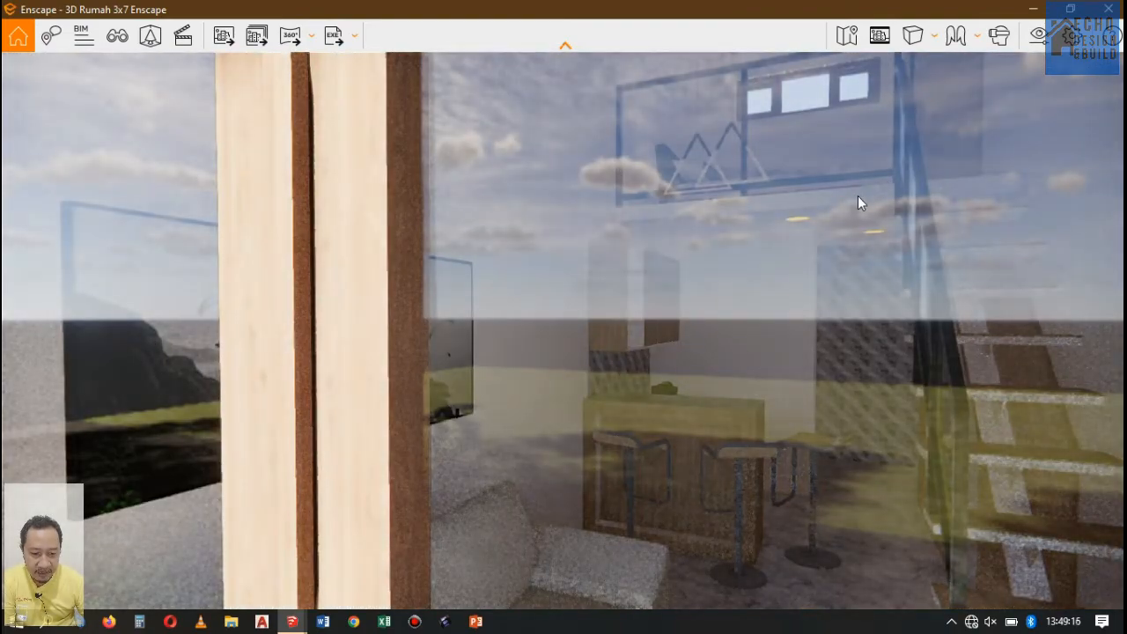
scroll(857, 196, up, 5)
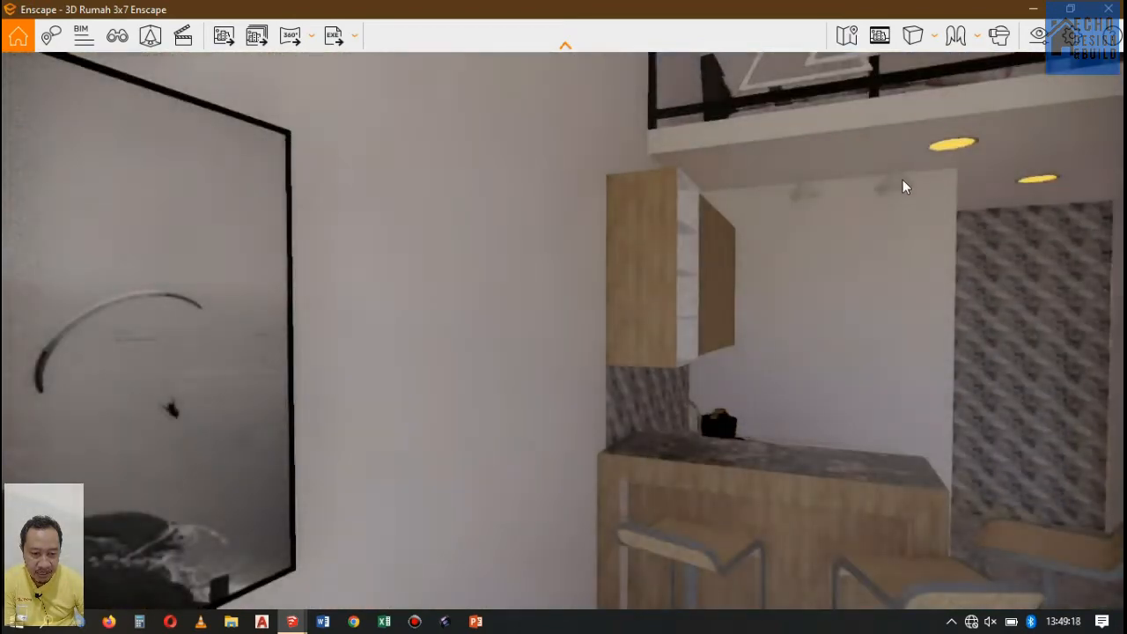
click(902, 180)
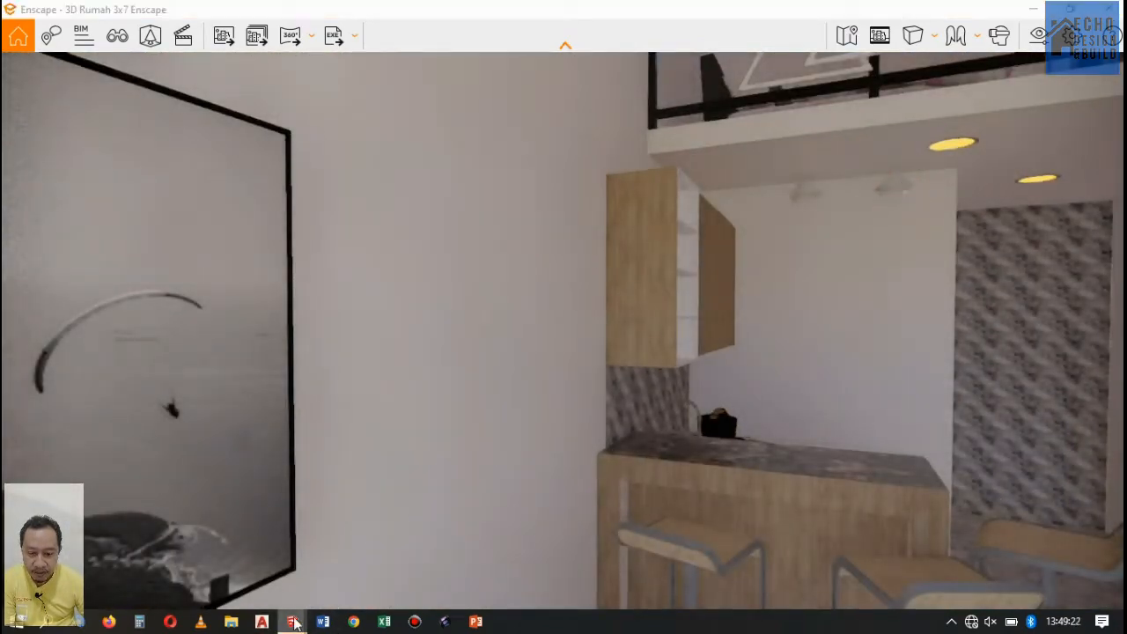
- Switch to SketchUp and examine the model's interior through the front glass doors towards the kitchen bar and stairs
mouse_move(292, 622)
click(209, 584)
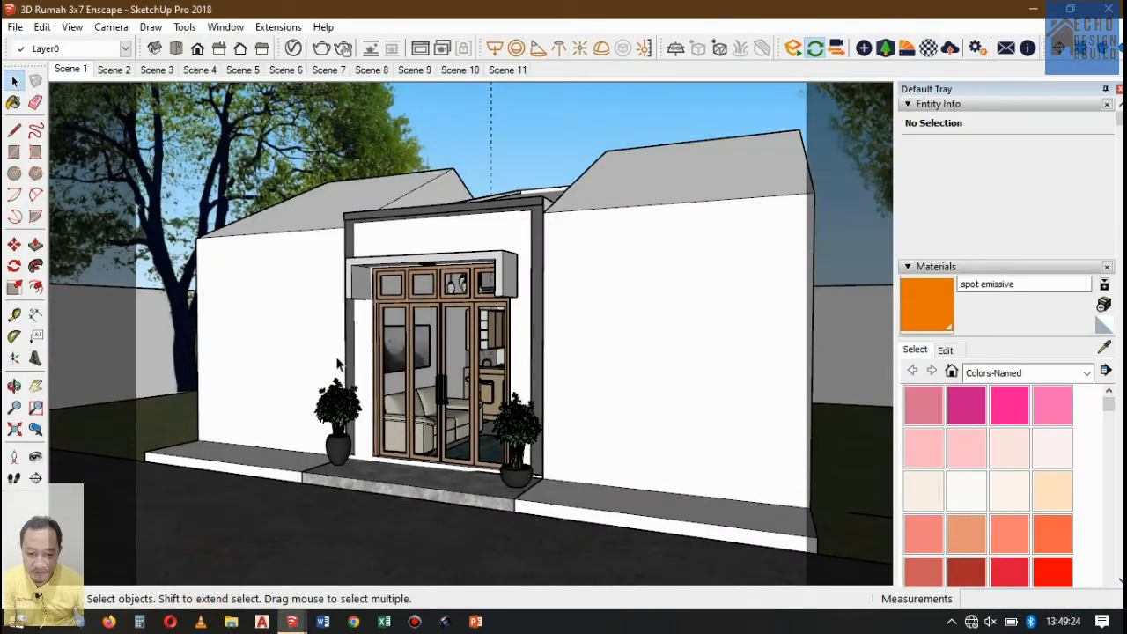
scroll(476, 321, up, 3)
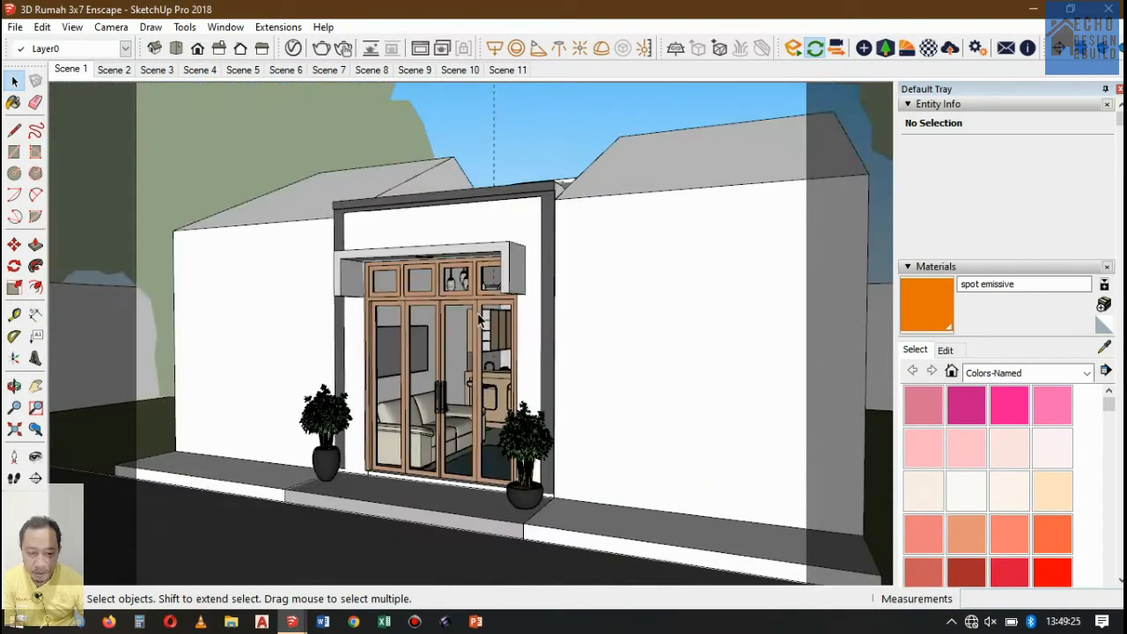
scroll(482, 313, up, 5)
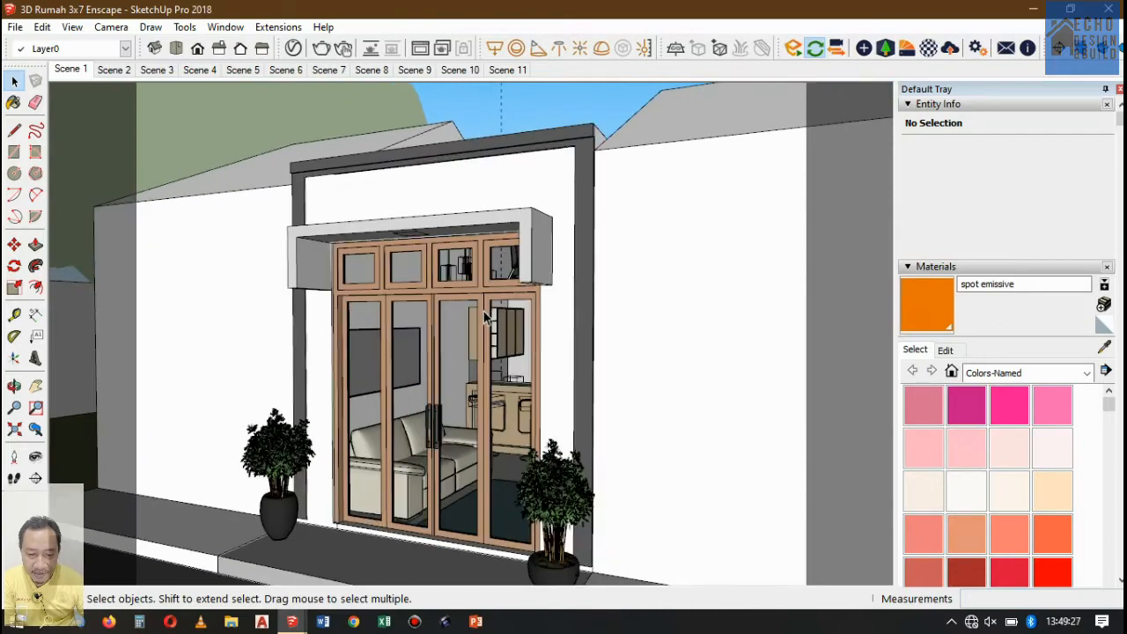
scroll(495, 312, up, 2)
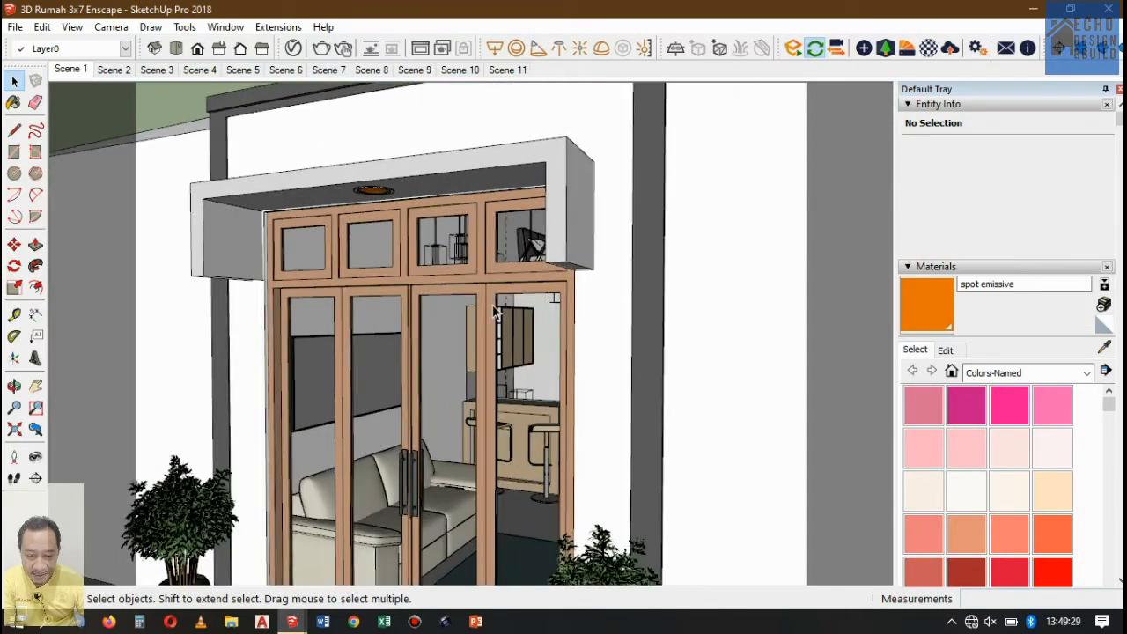
scroll(494, 310, up, 6)
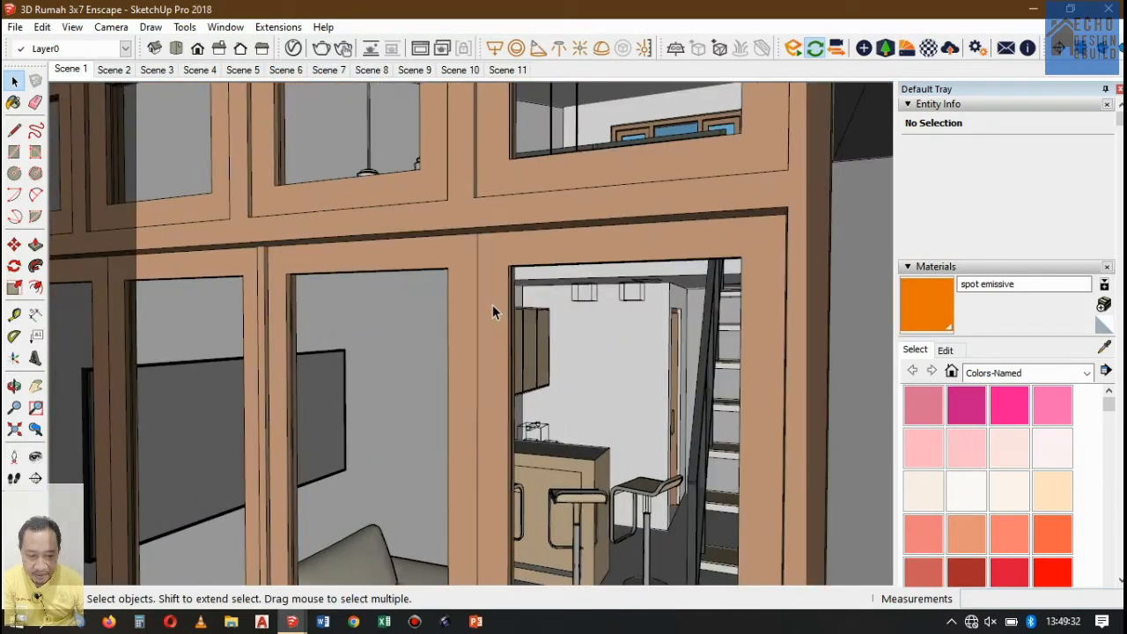
scroll(492, 304, up, 4)
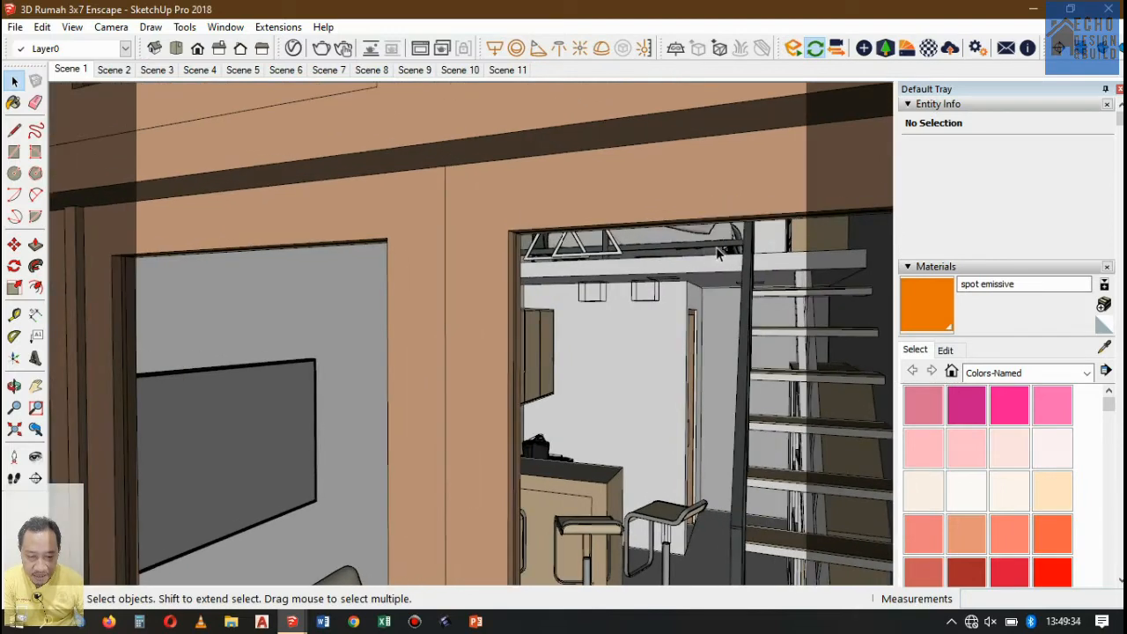
scroll(716, 246, up, 4)
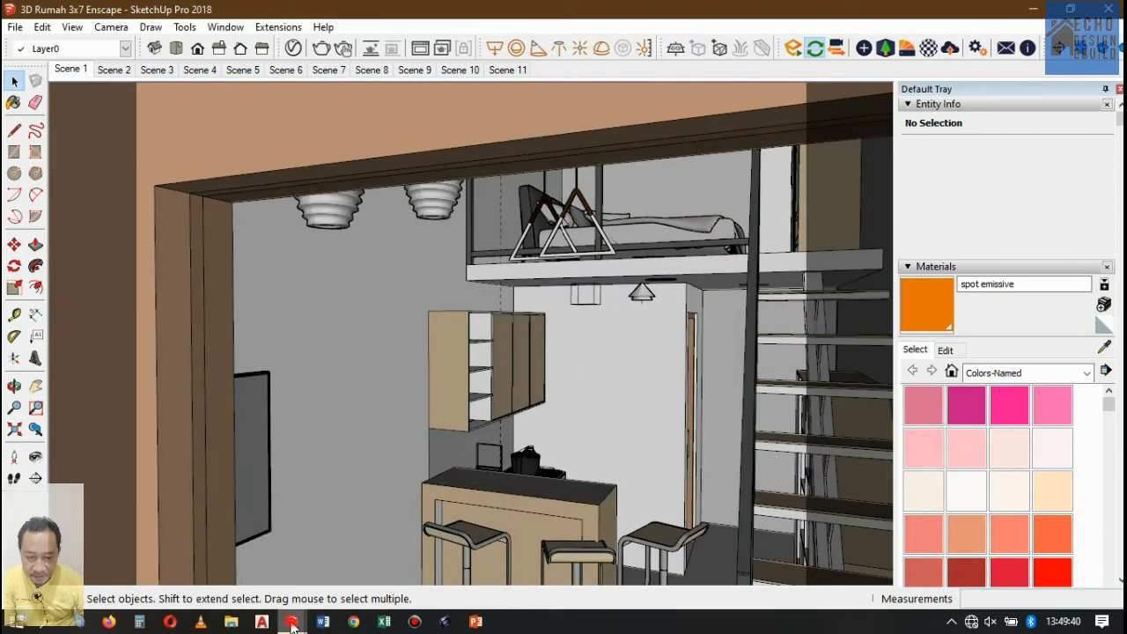
- Switch to the Enscape window, open View Management and go to Scene 1
mouse_move(292, 621)
click(390, 542)
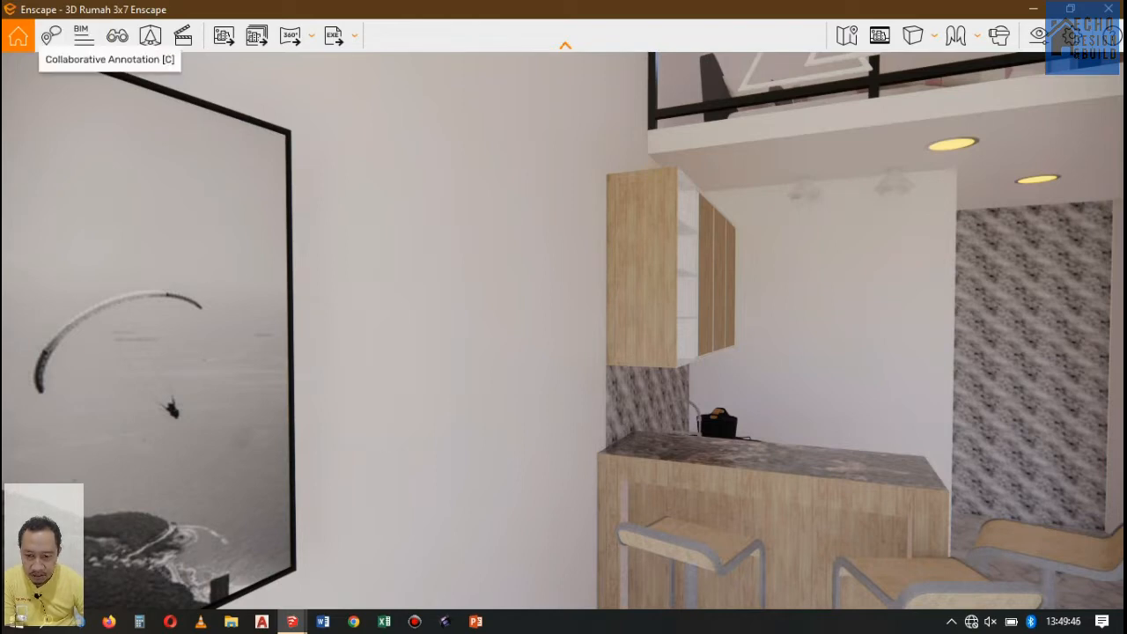
click(123, 37)
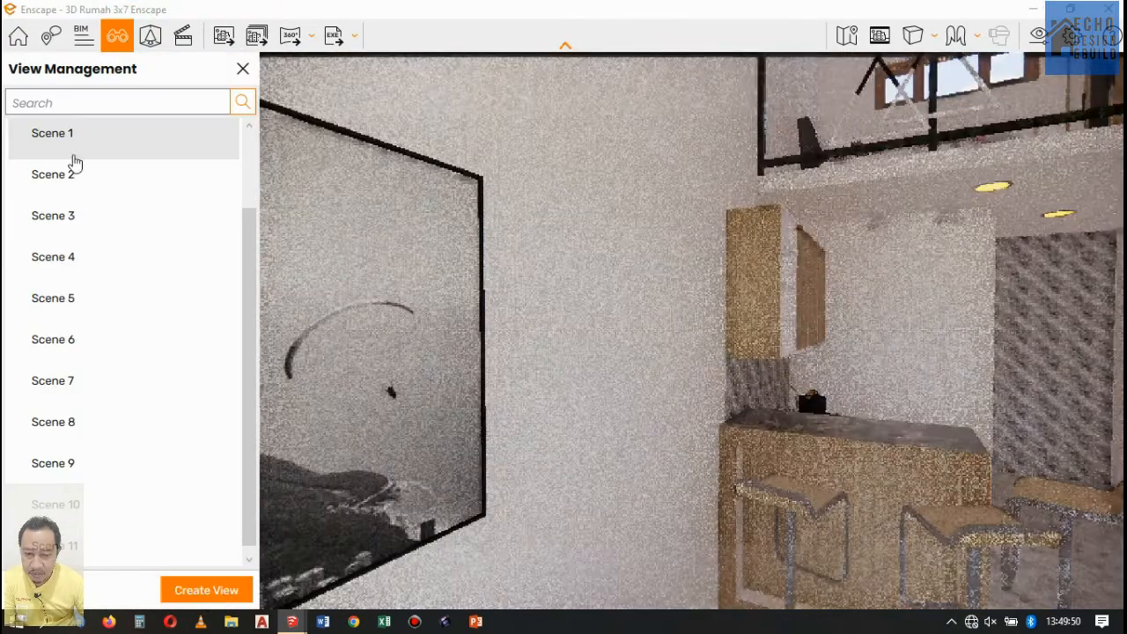
click(250, 231)
drag(251, 230, 246, 192)
click(48, 209)
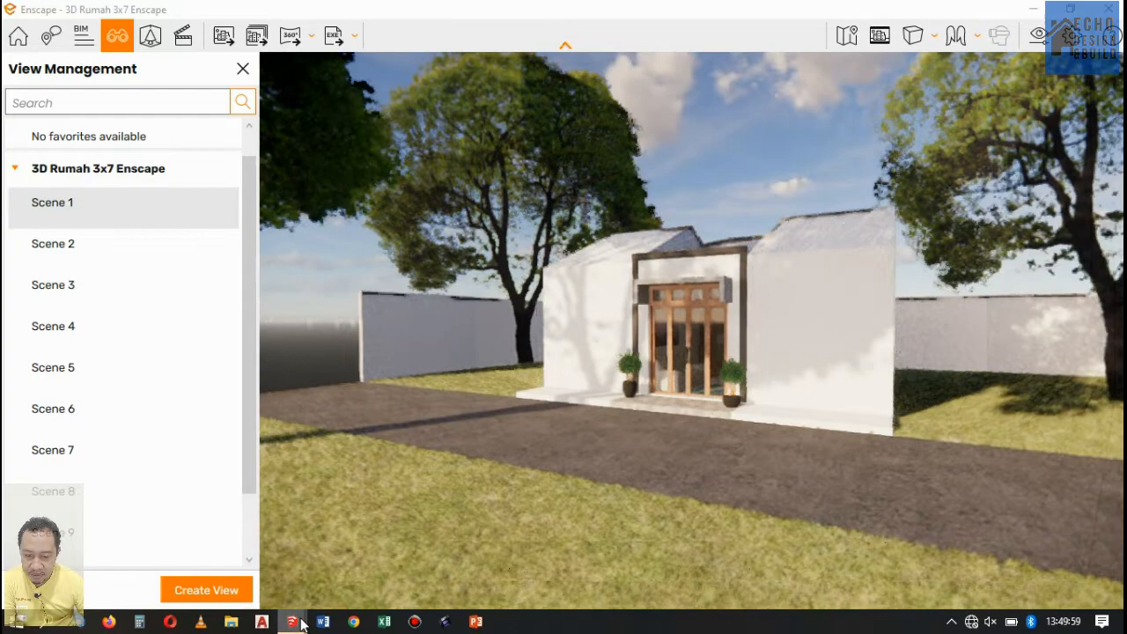
- Switch to SketchUp, view Scene 2 and return to Scene 1
mouse_move(295, 622)
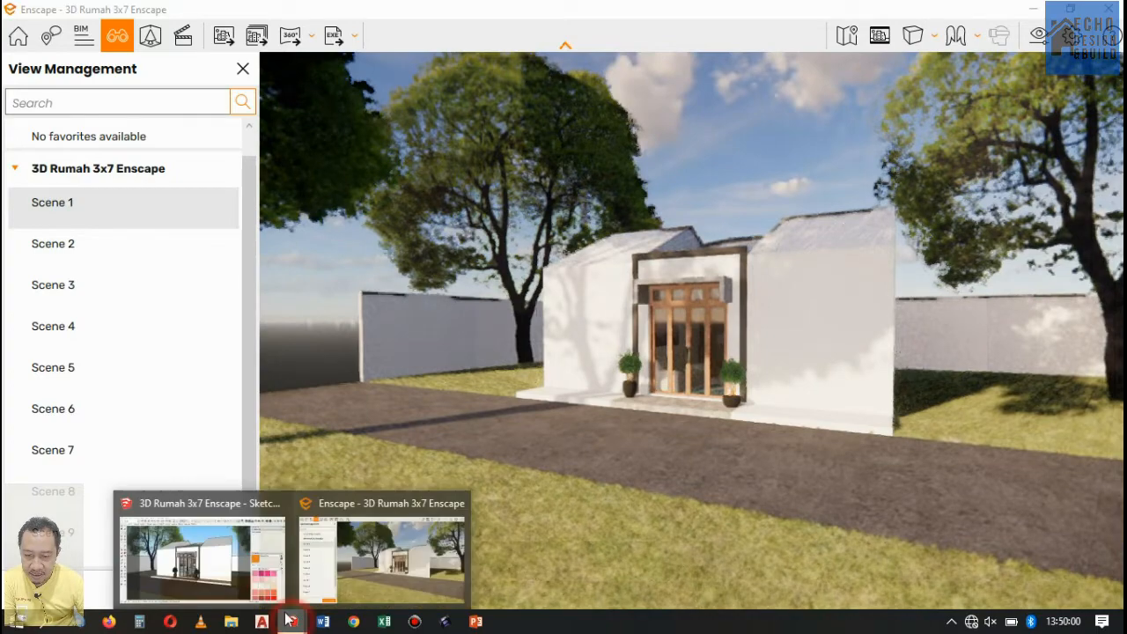
click(194, 542)
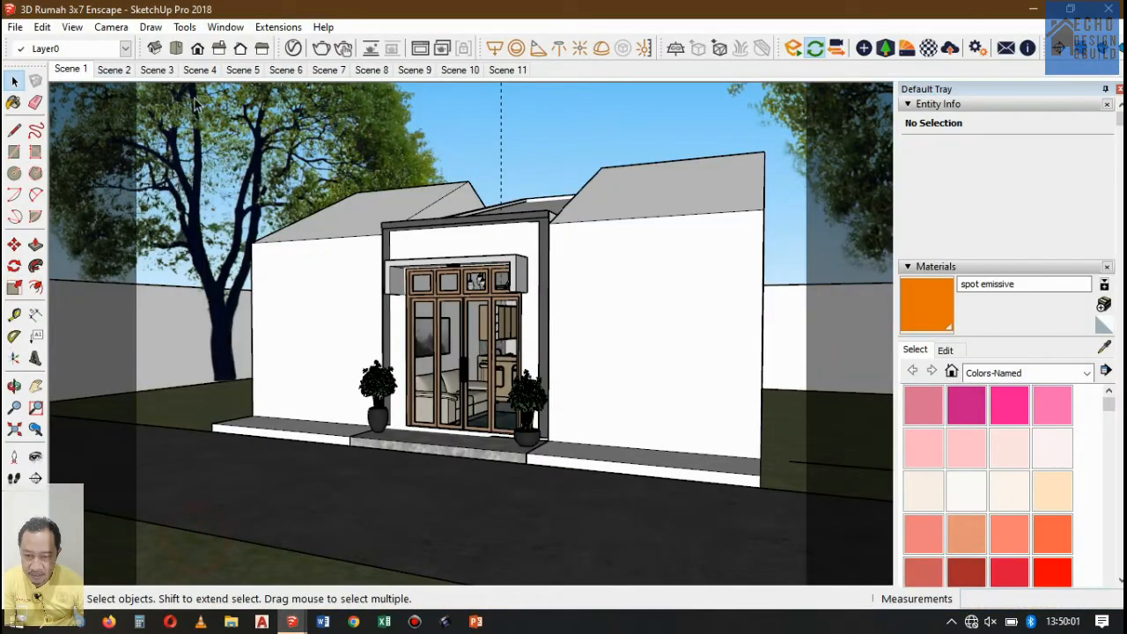
click(103, 70)
click(66, 71)
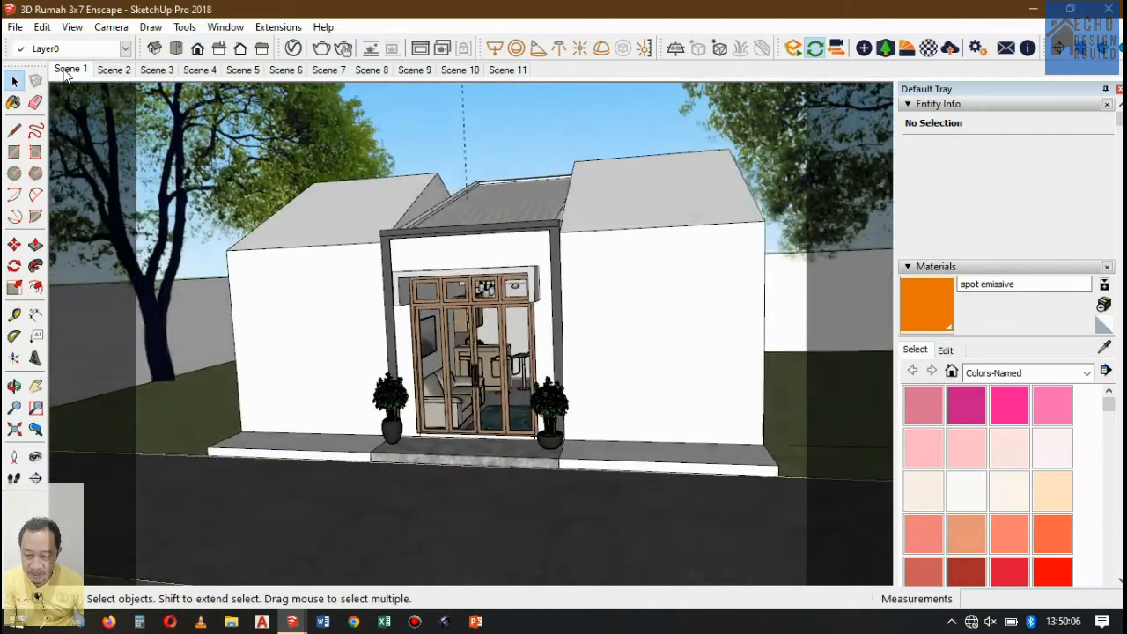
- Switch to the Enscape window and close View Management
mouse_move(290, 623)
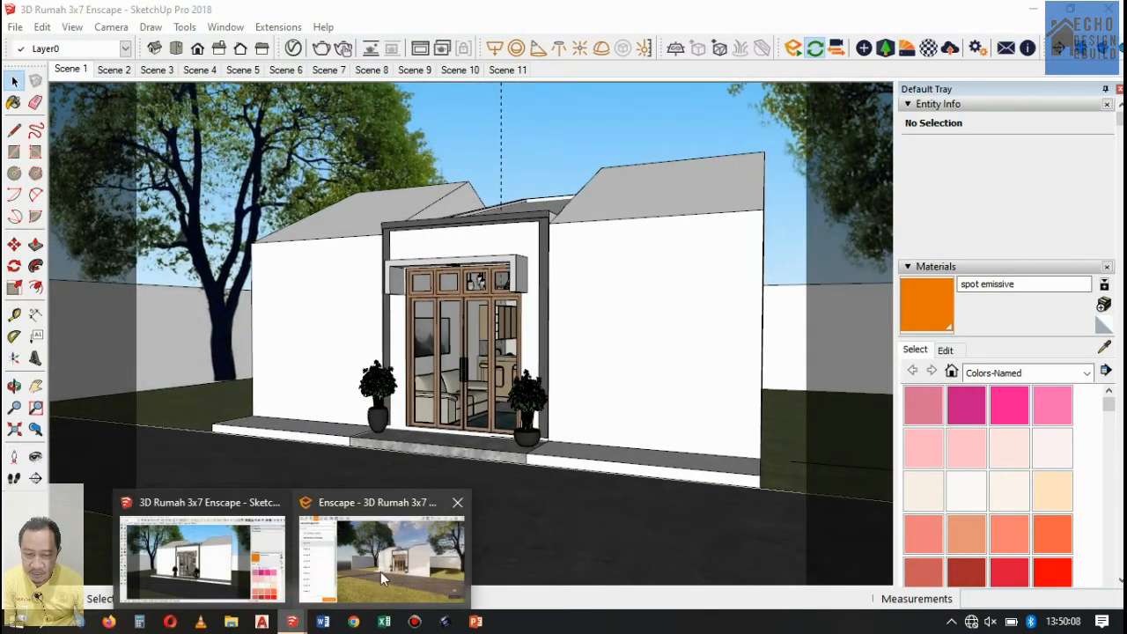
mouse_move(382, 570)
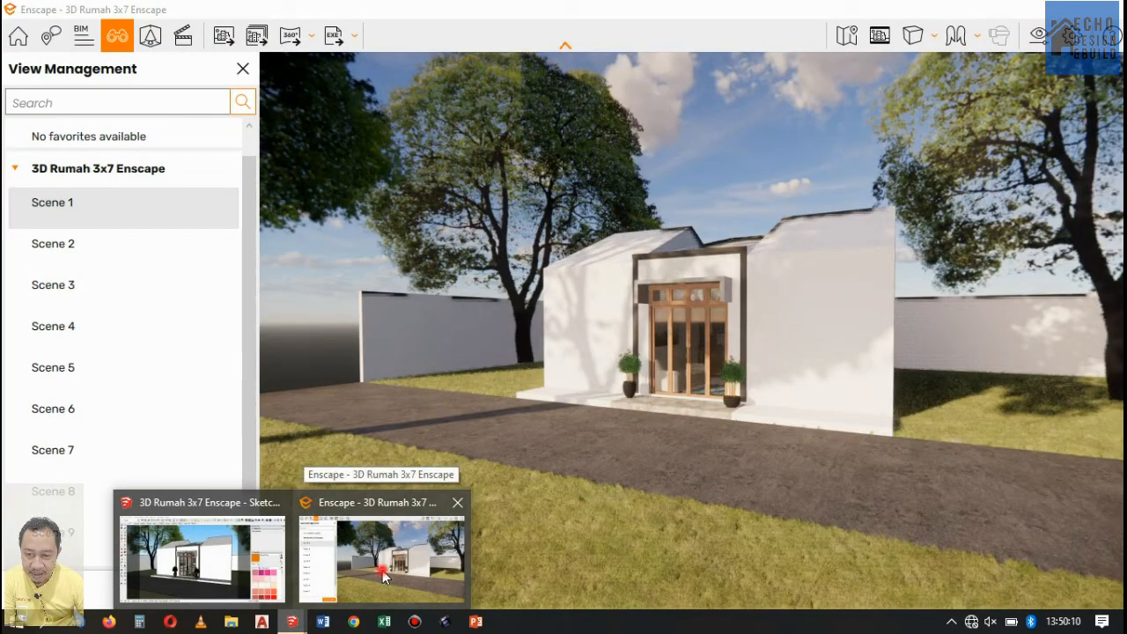
click(382, 569)
click(244, 69)
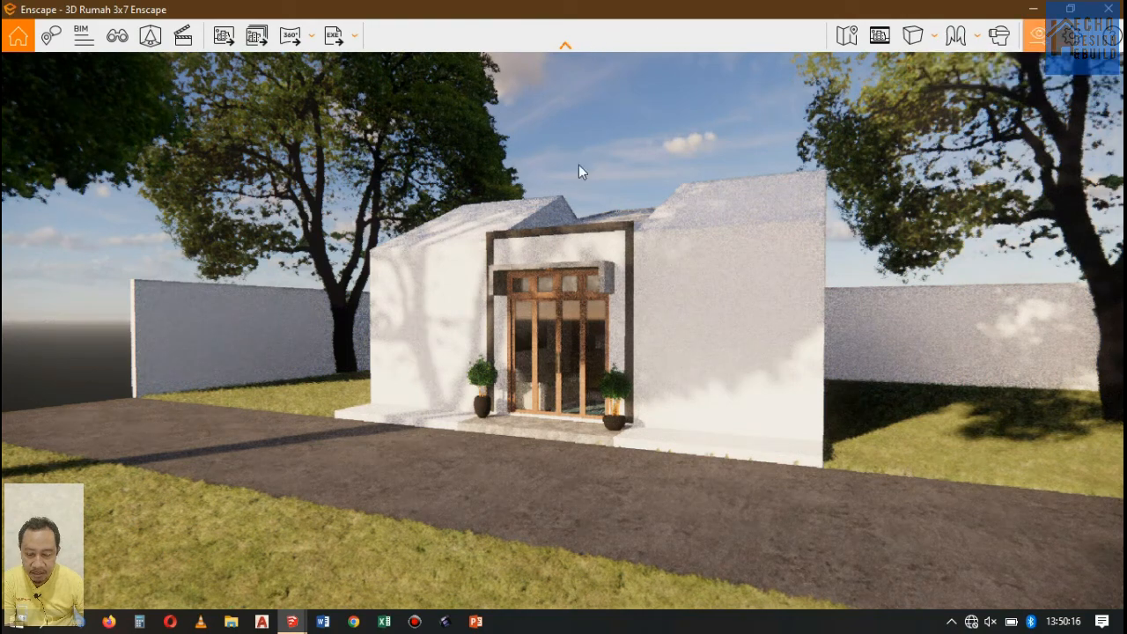
- Switch to SketchUp and examine the lights above the kitchen bar through the front glass doors
mouse_move(292, 622)
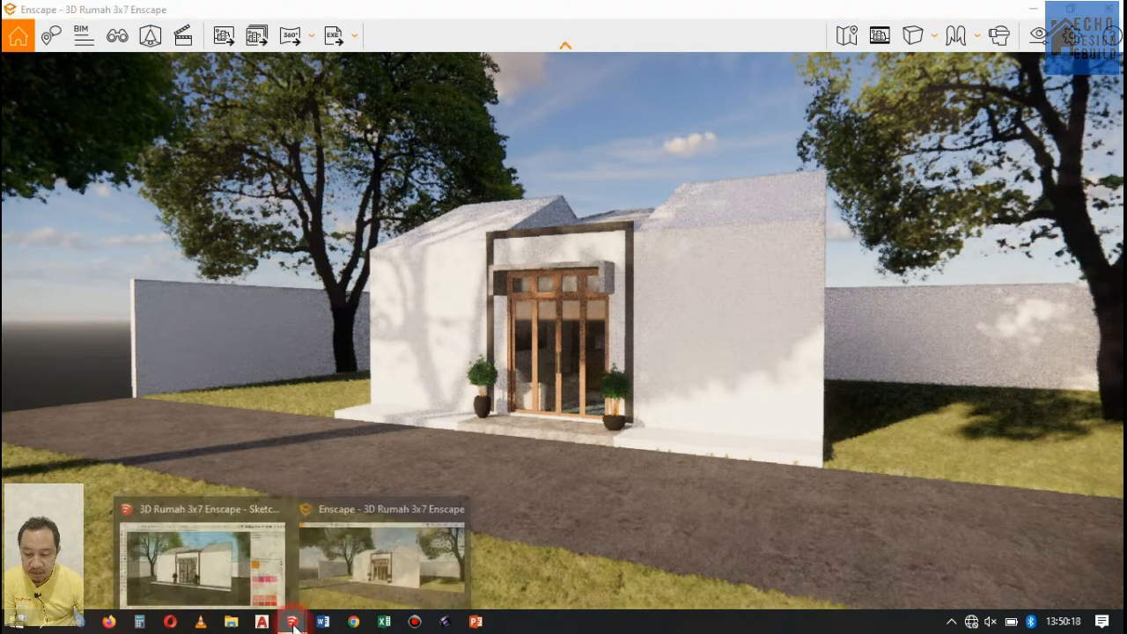
click(224, 542)
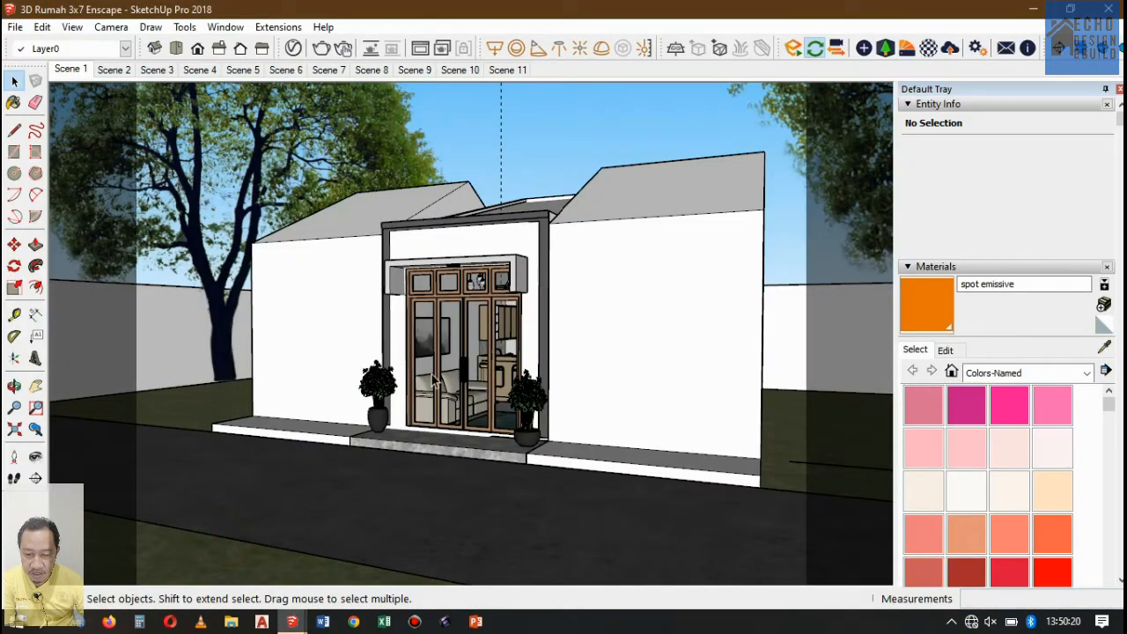
scroll(477, 319, up, 2)
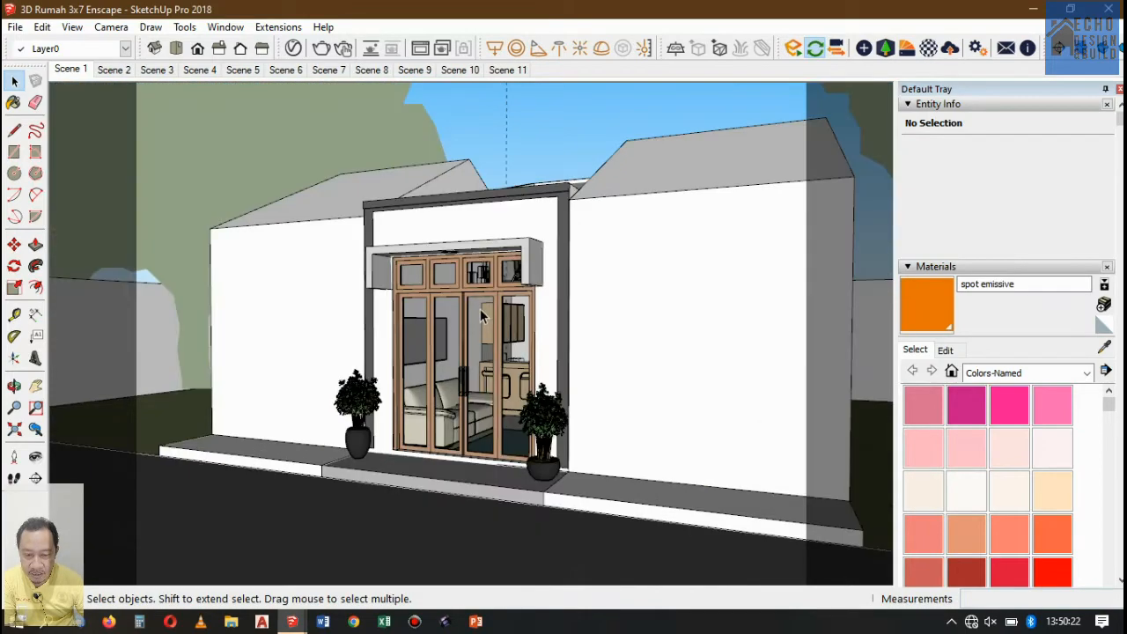
scroll(481, 317, up, 6)
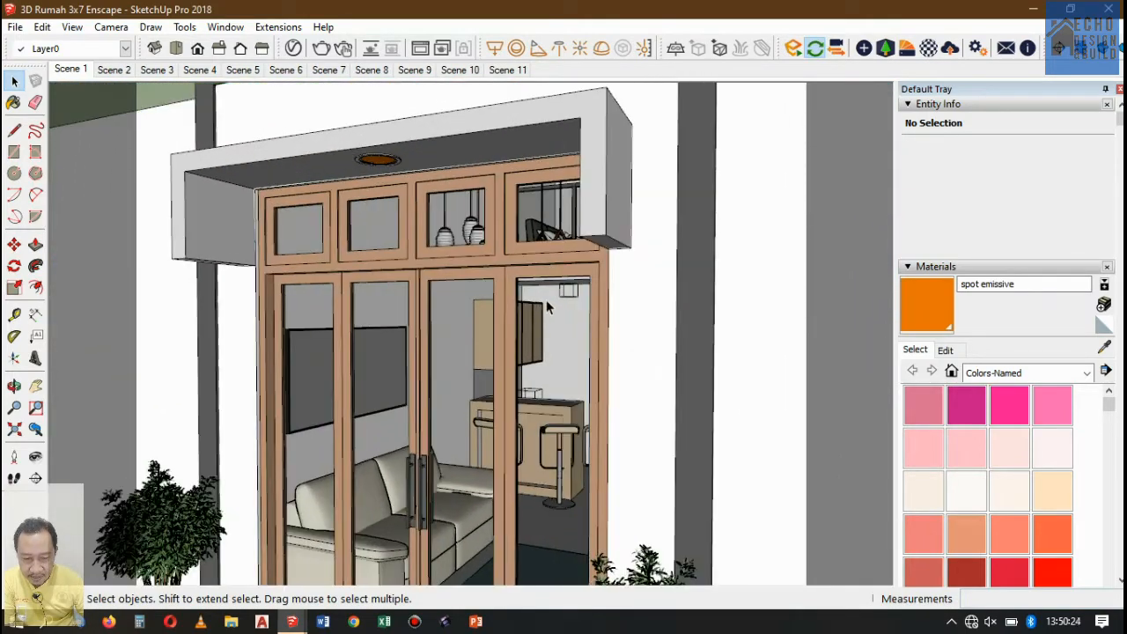
scroll(546, 304, up, 7)
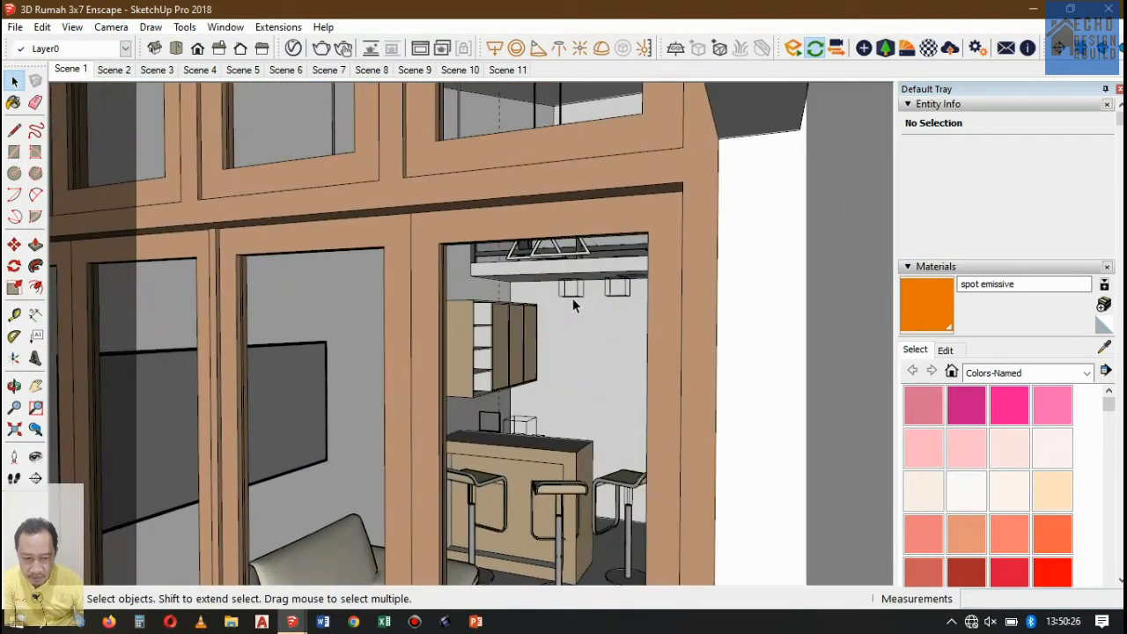
scroll(572, 305, up, 8)
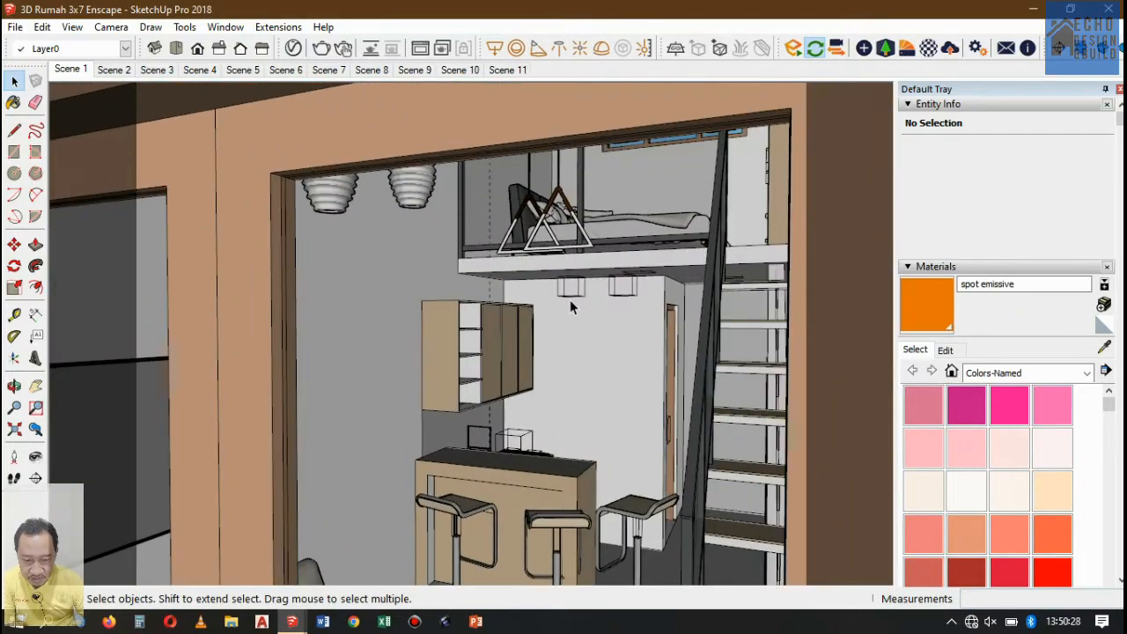
scroll(570, 300, up, 6)
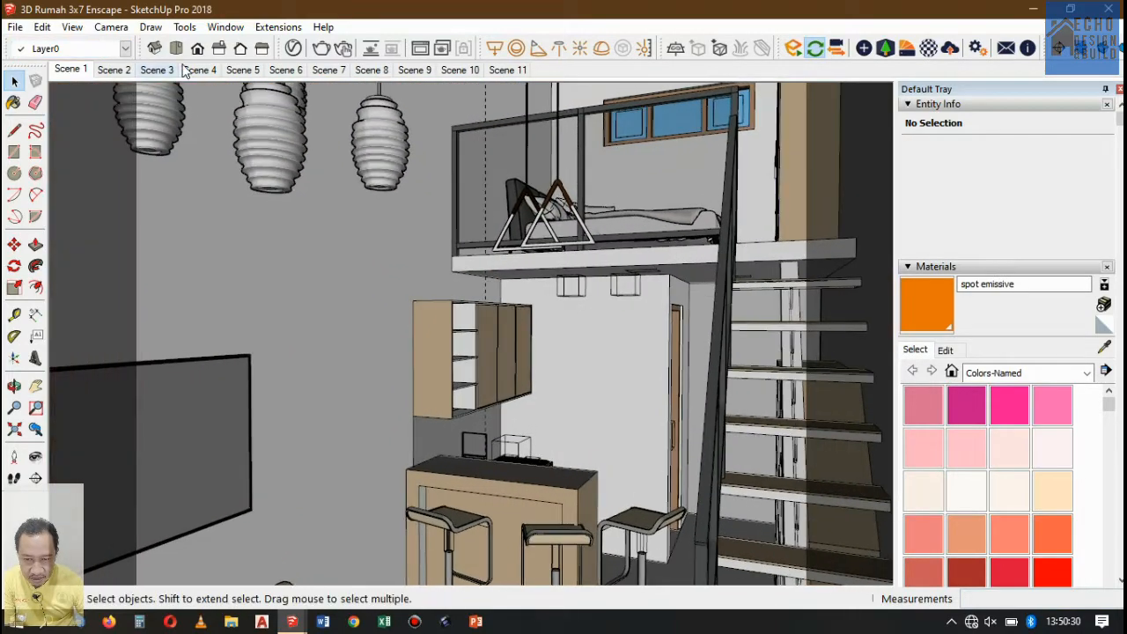
- In Scene 4, open the stairs and ceiling group for editing and delete both V-Ray IES Light components above the kitchen
click(190, 69)
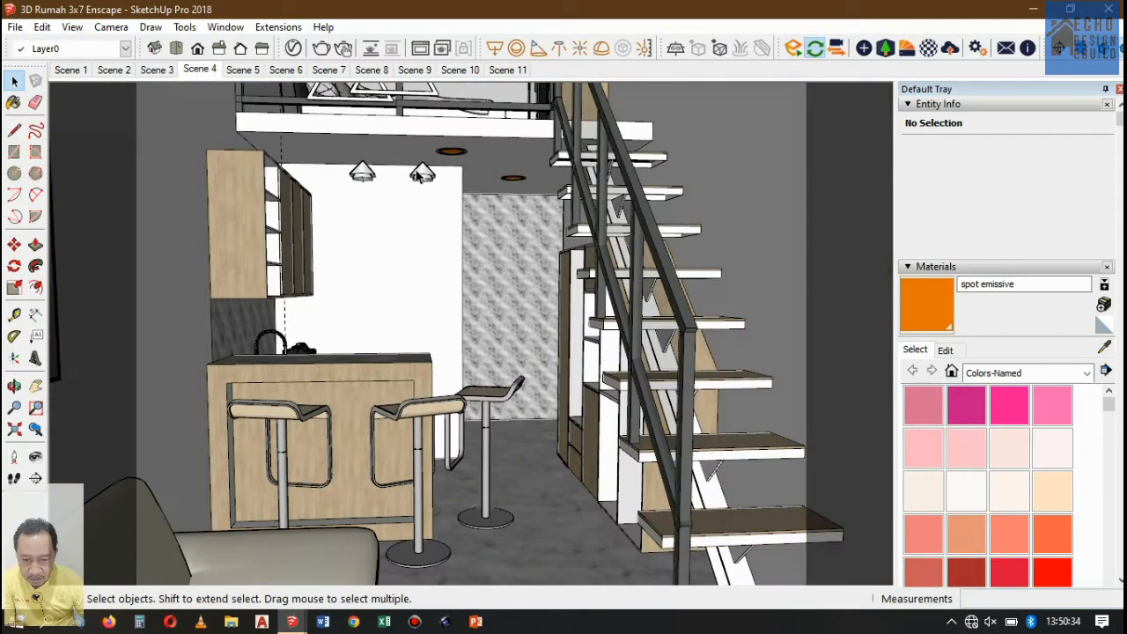
click(422, 173)
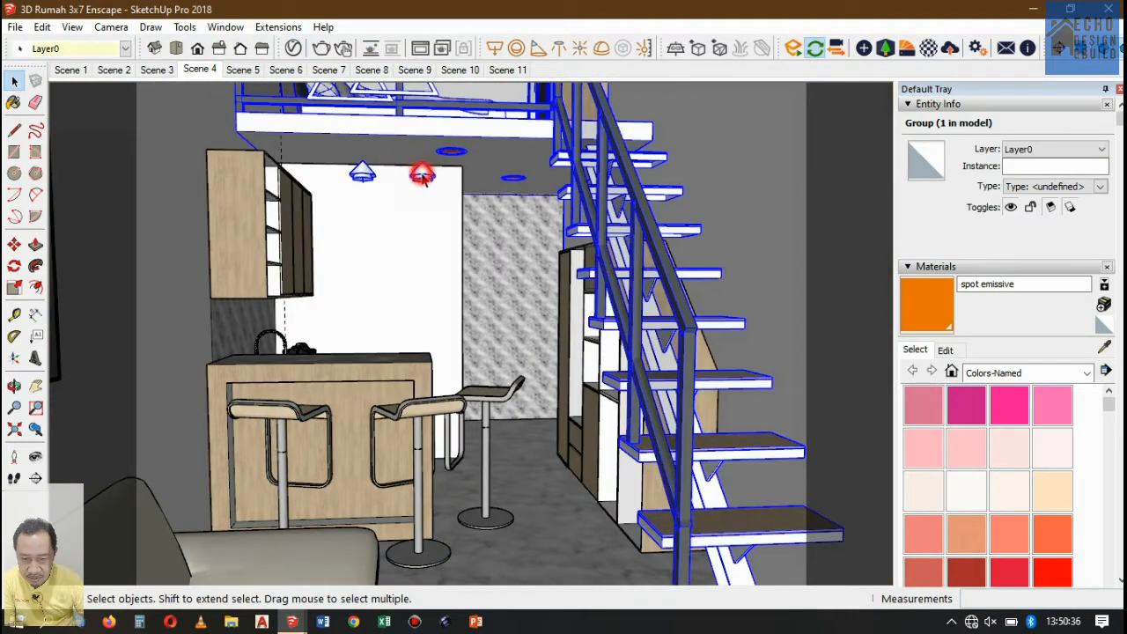
double_click(422, 174)
click(421, 173)
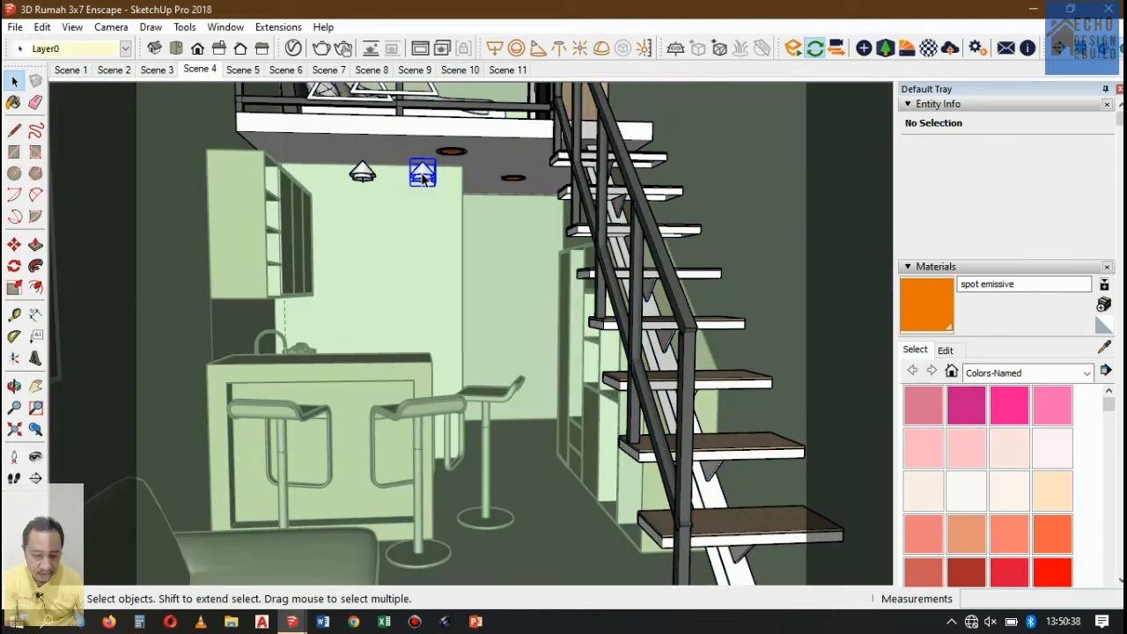
key(Delete)
click(362, 173)
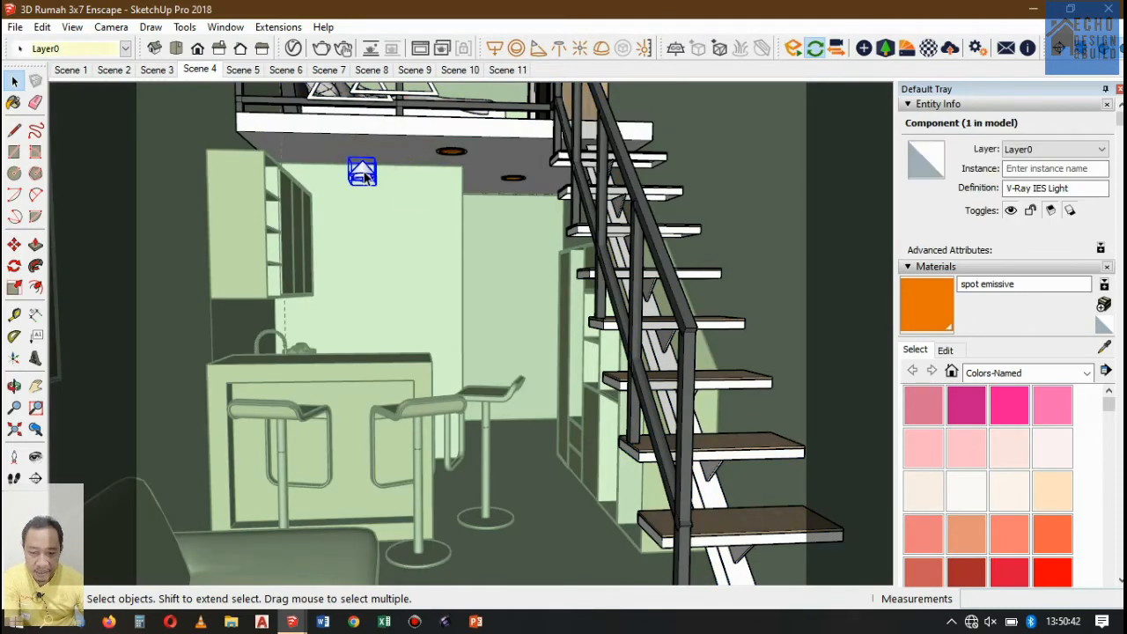
key(Delete)
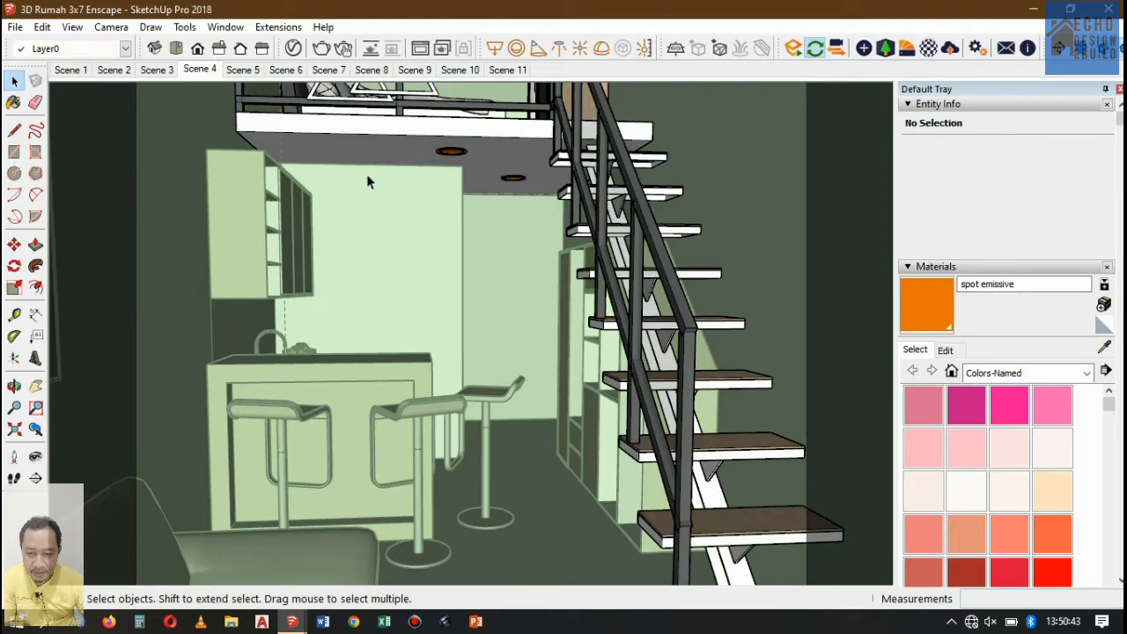
- Return to Scene 1 and leave the group's editing mode
click(56, 74)
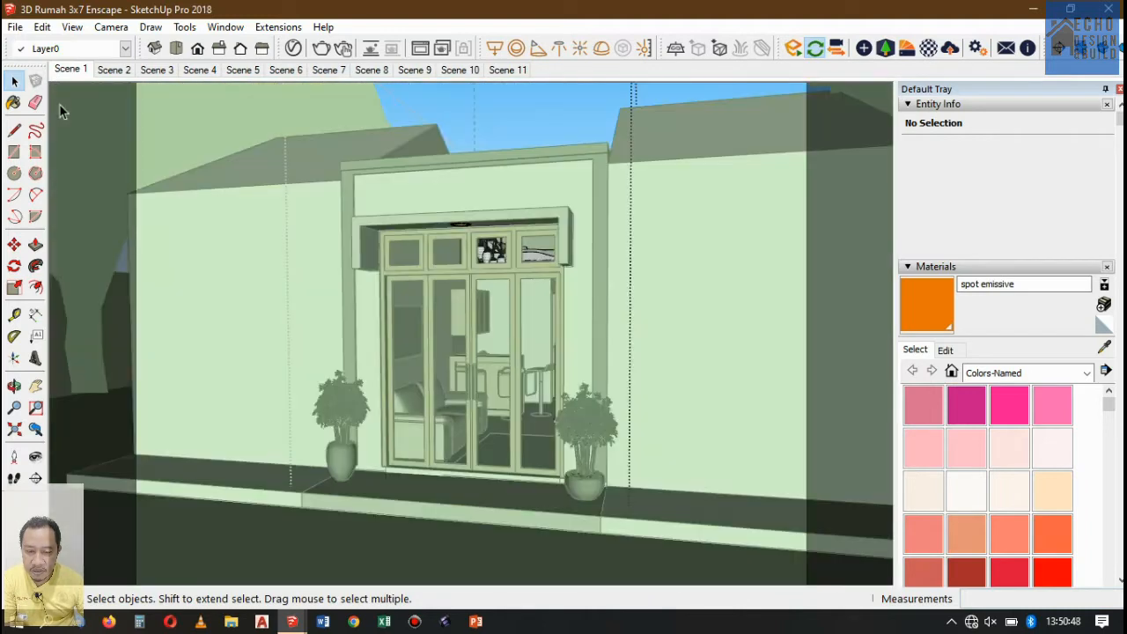
scroll(60, 107, down, 3)
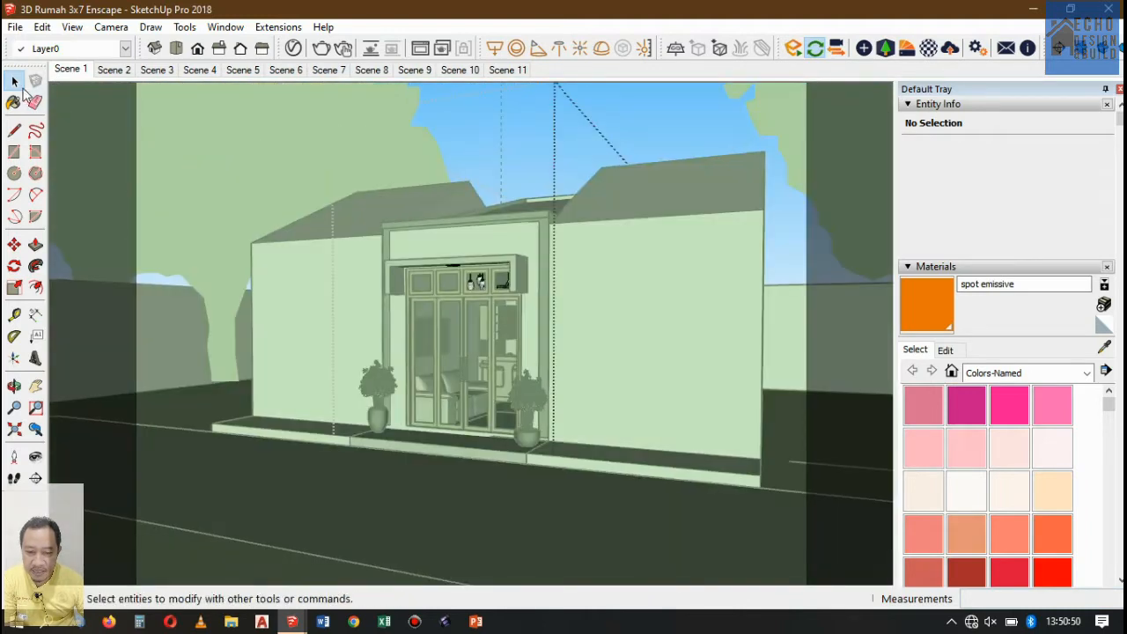
click(626, 126)
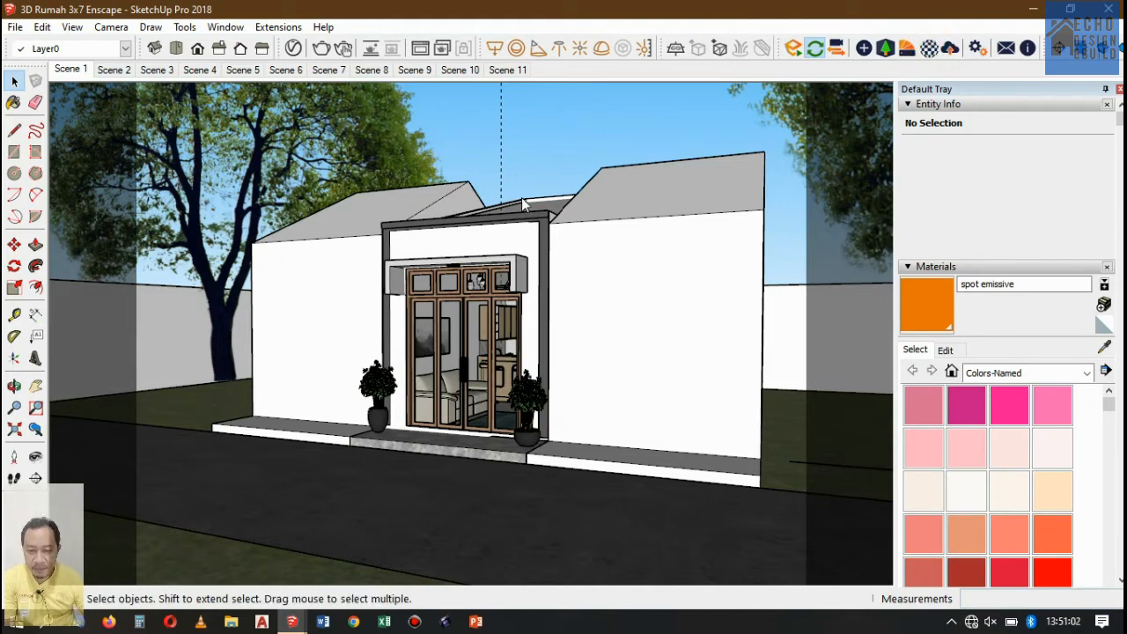
- Open the Enscape Material Editor and review the material types available for the spot emissive material
click(295, 49)
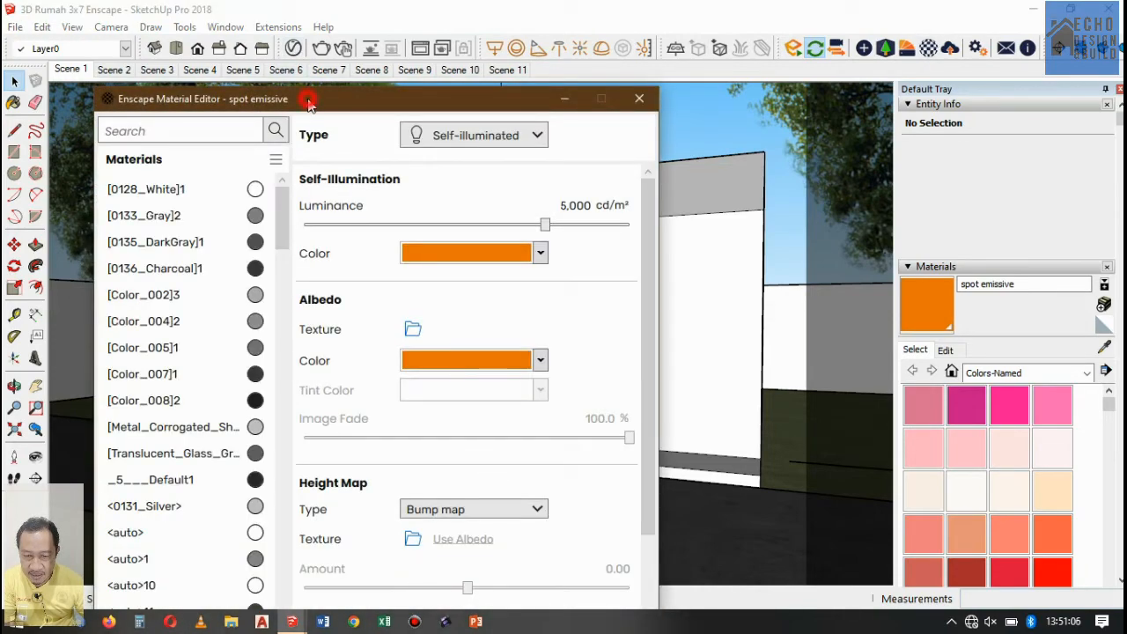
drag(309, 101, 369, 58)
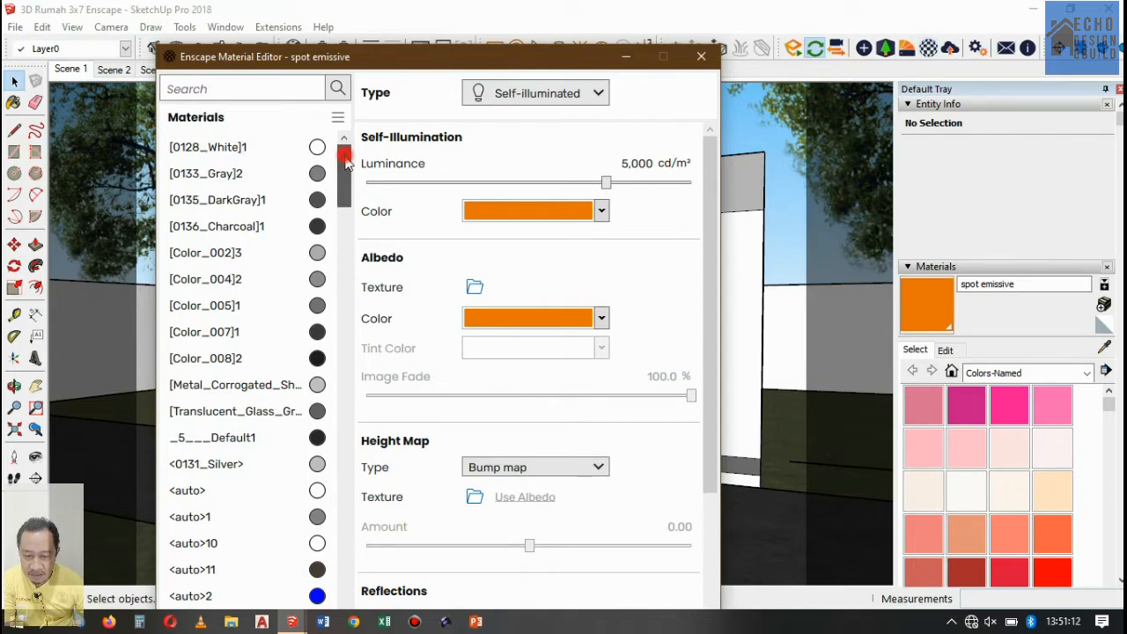
drag(345, 159, 354, 132)
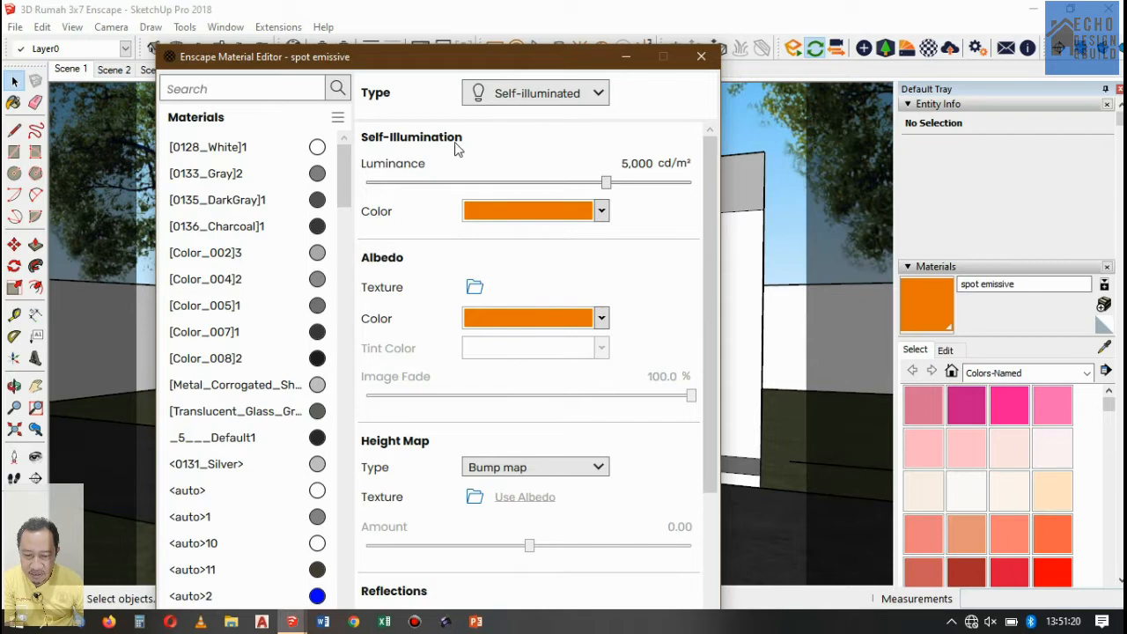
click(600, 95)
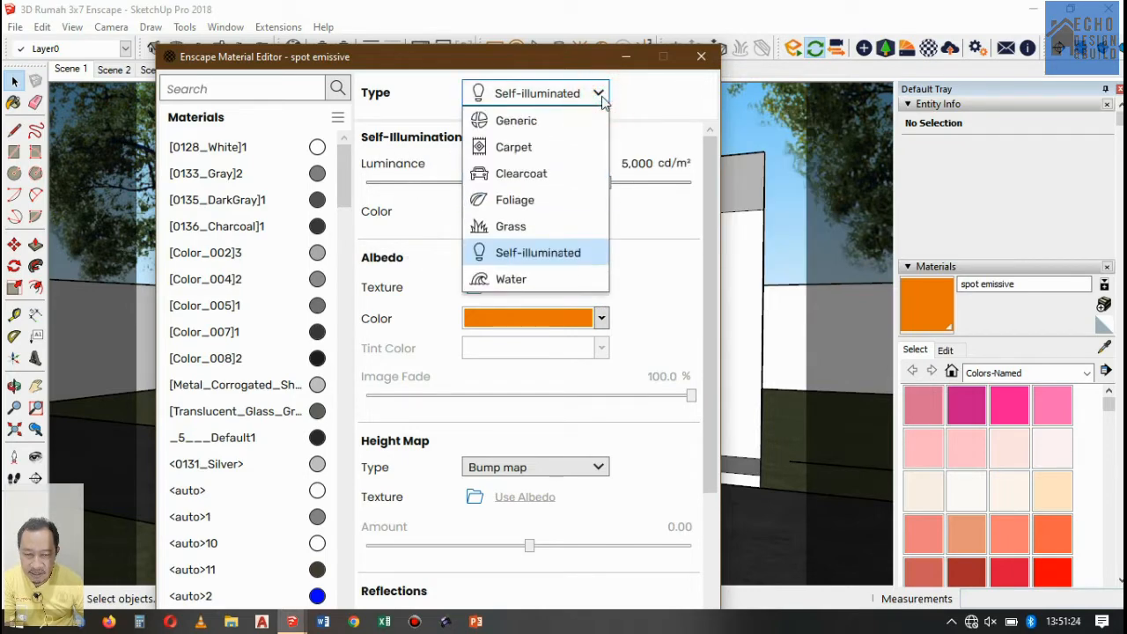
click(660, 91)
click(600, 95)
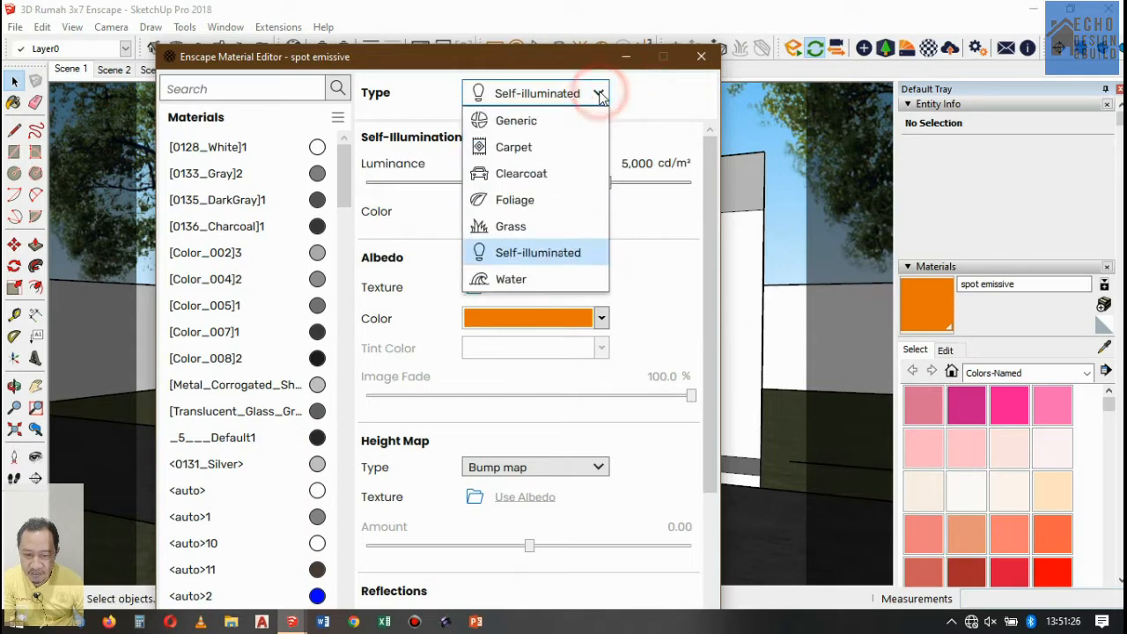
click(661, 91)
- Sample the white front wall's material, review its Albedo, Height Map, Reflections and Transparency settings, and close the Enscape Material Editor
click(493, 60)
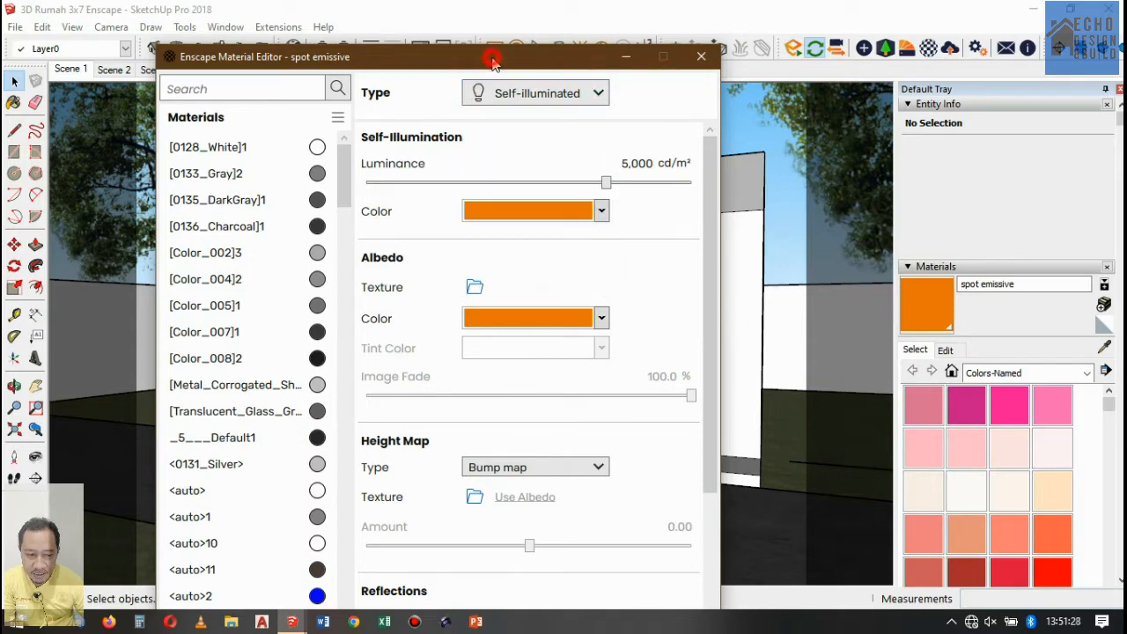
mouse_move(493, 60)
mouse_down()
mouse_move(324, 190)
mouse_move(292, 278)
mouse_up()
click(1103, 349)
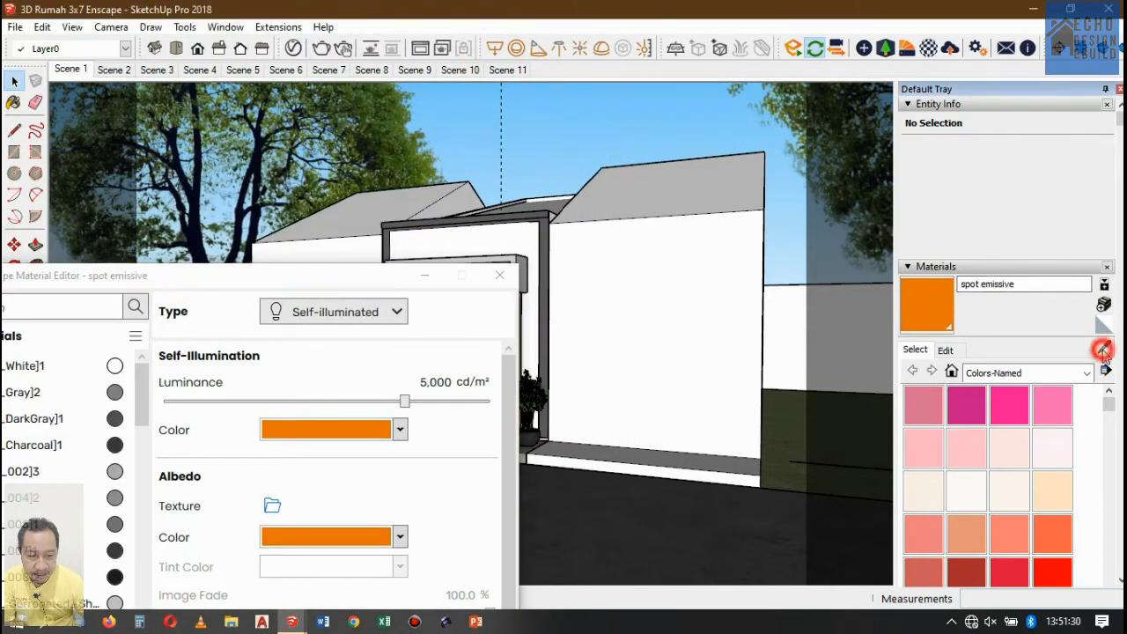
click(637, 236)
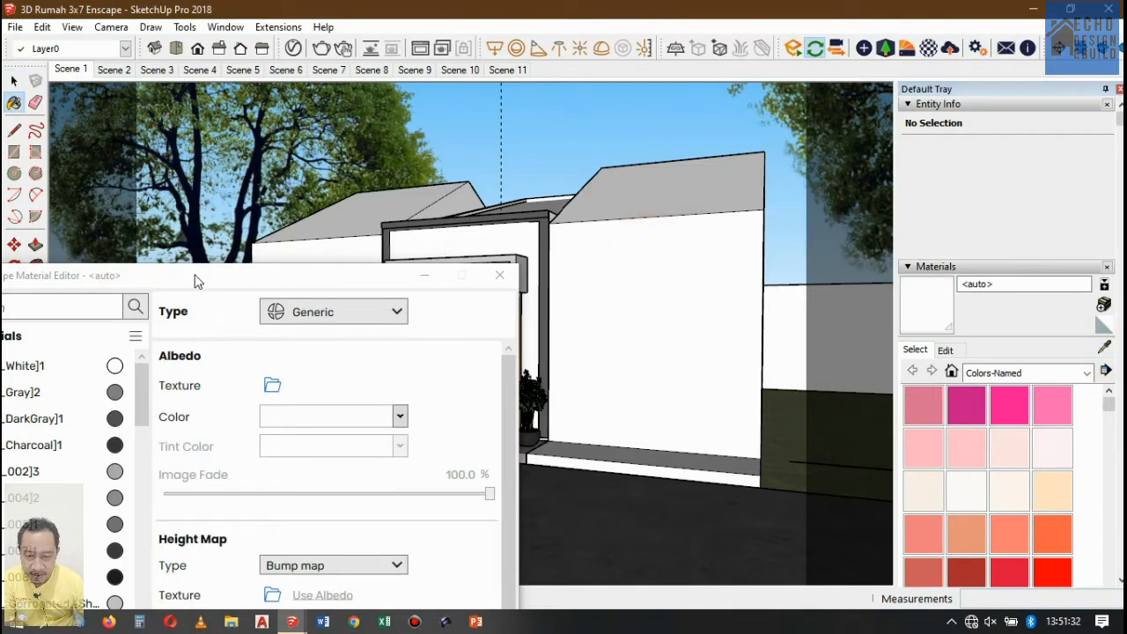
drag(185, 286, 305, 43)
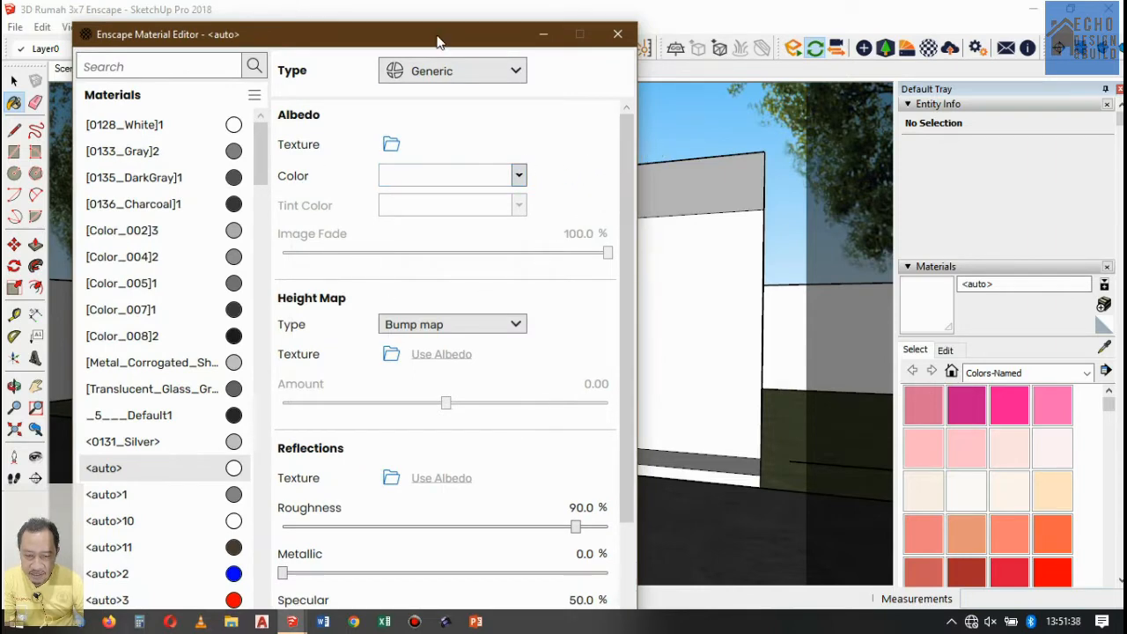
drag(437, 37, 436, 19)
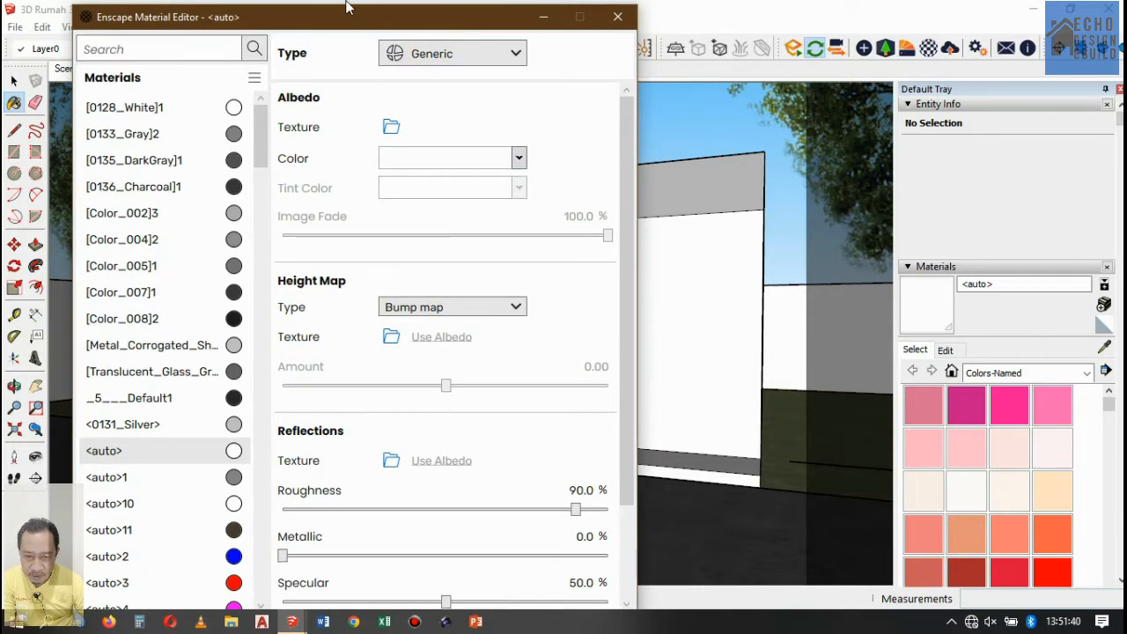
drag(353, 17, 354, 13)
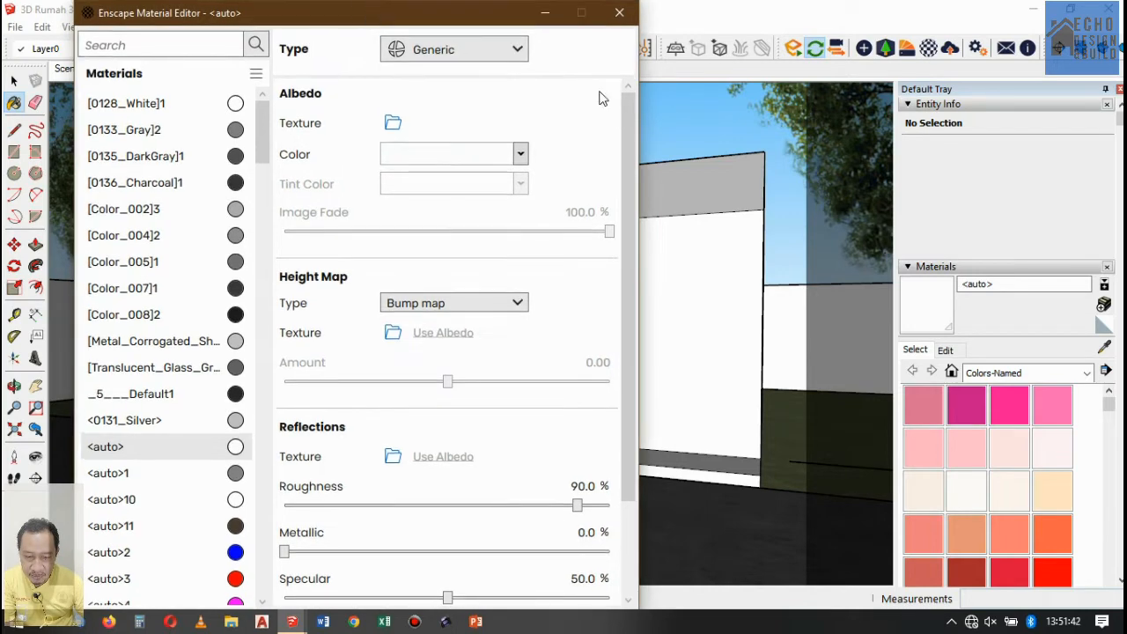
drag(631, 124, 630, 226)
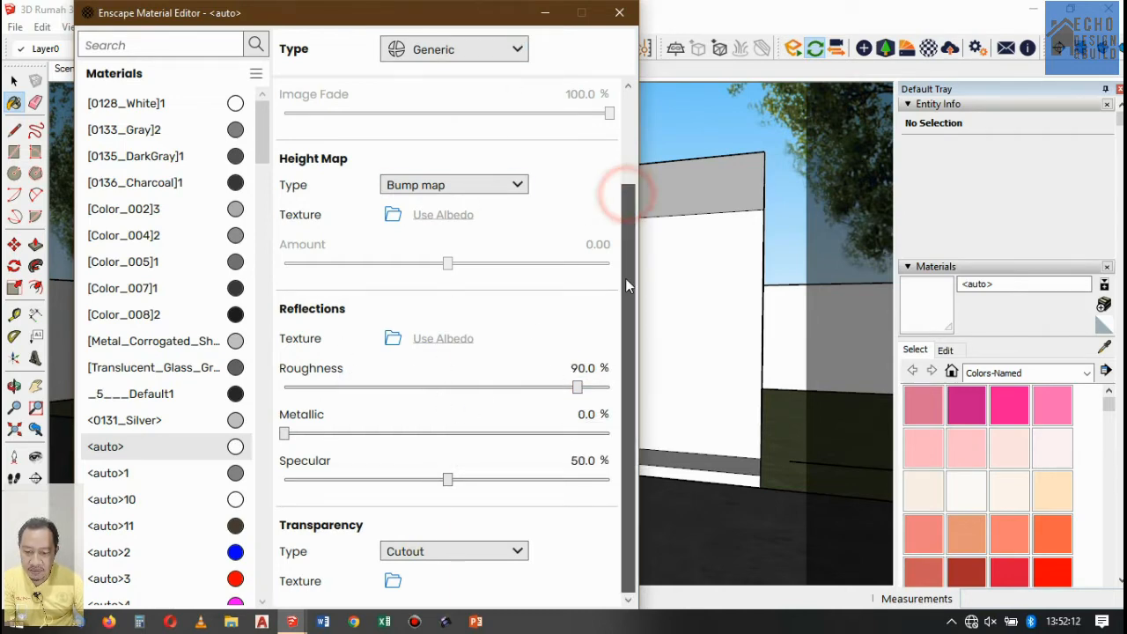
drag(627, 190, 651, 74)
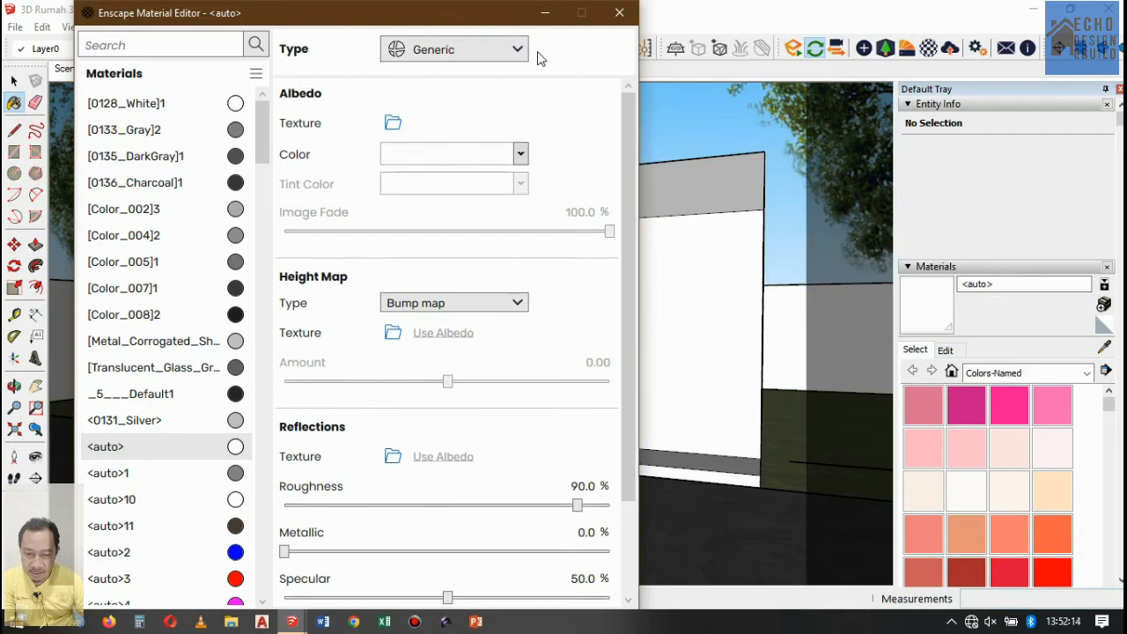
mouse_move(446, 15)
mouse_down()
mouse_move(864, 184)
mouse_move(823, 136)
mouse_move(282, 50)
mouse_move(405, 14)
mouse_move(467, 29)
mouse_up()
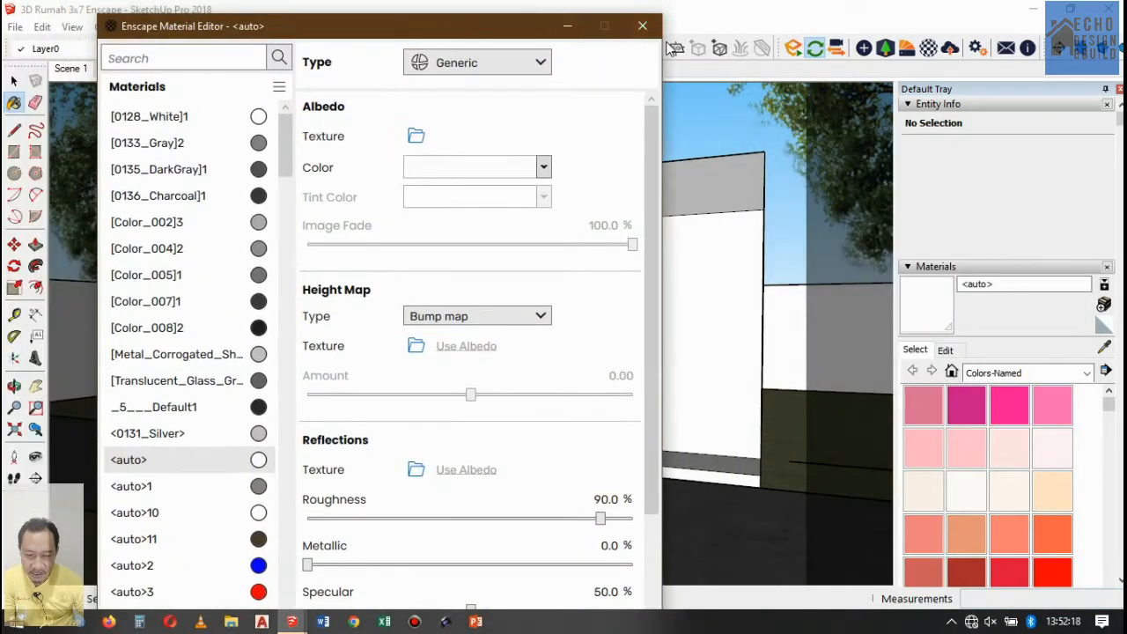
click(640, 25)
- In Scene 4, sample the stair railing's material, then open the V-Ray Asset Editor and close it again
scroll(487, 359, up, 8)
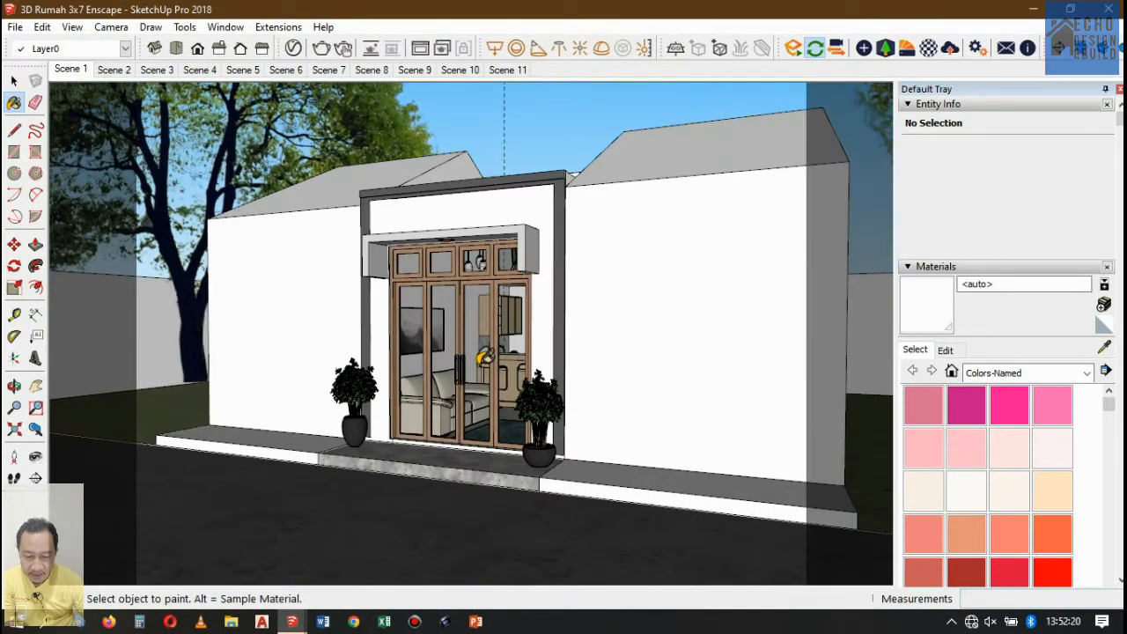
click(201, 70)
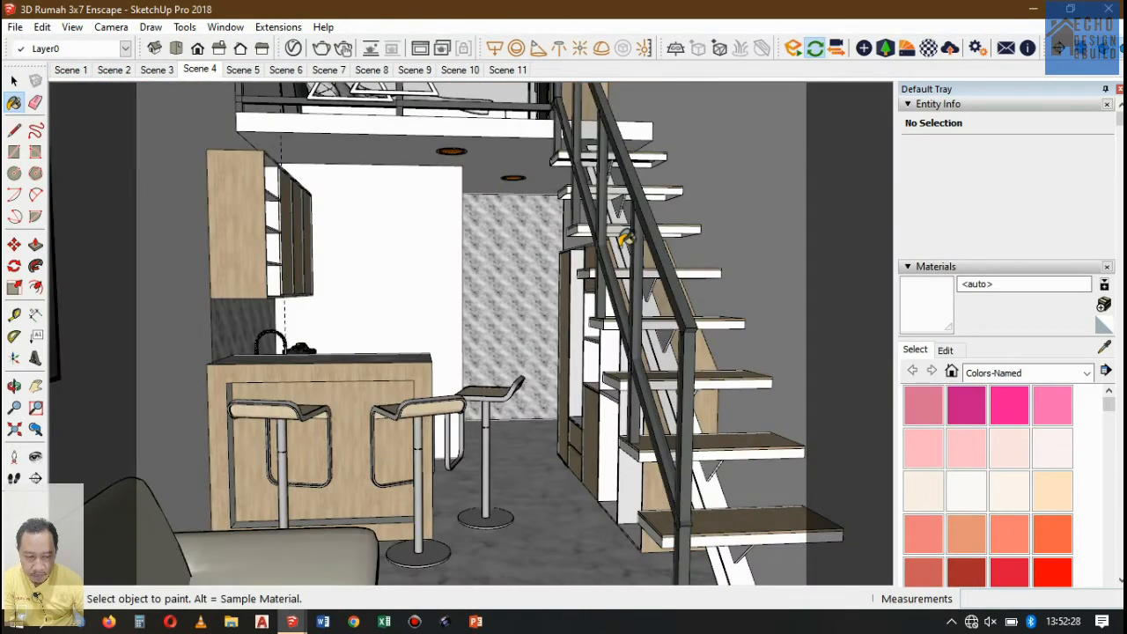
click(1105, 346)
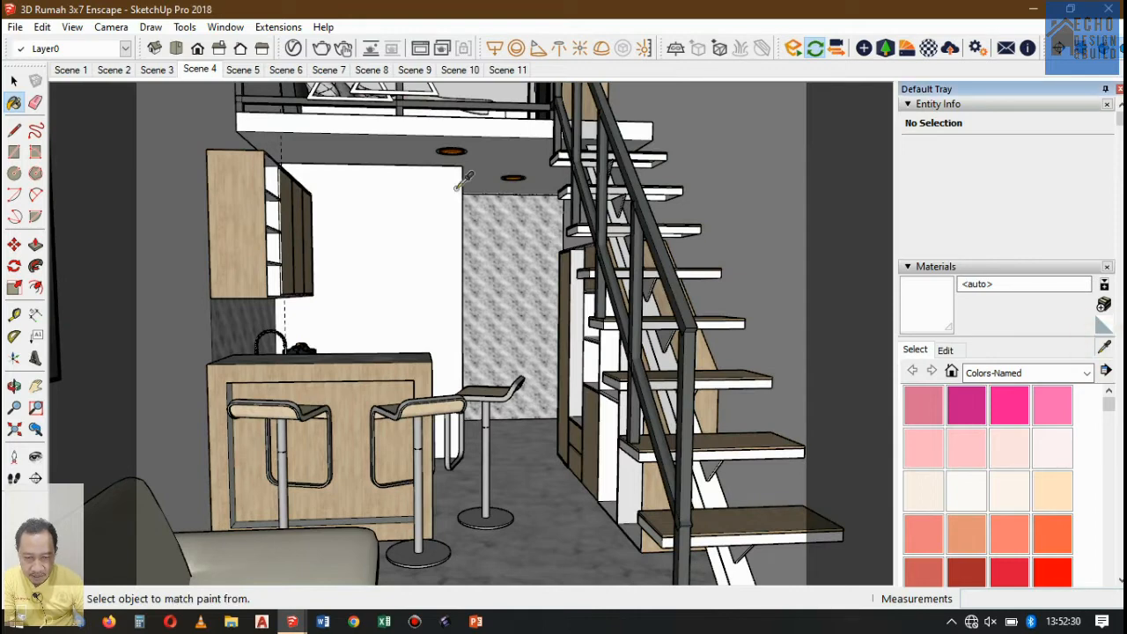
click(628, 157)
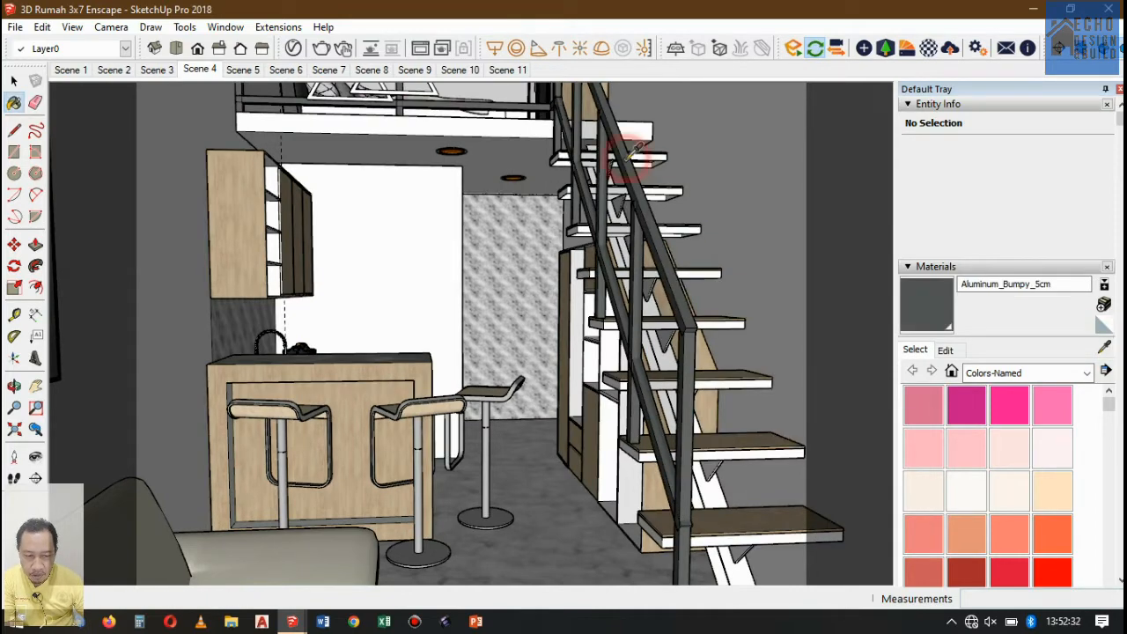
click(296, 47)
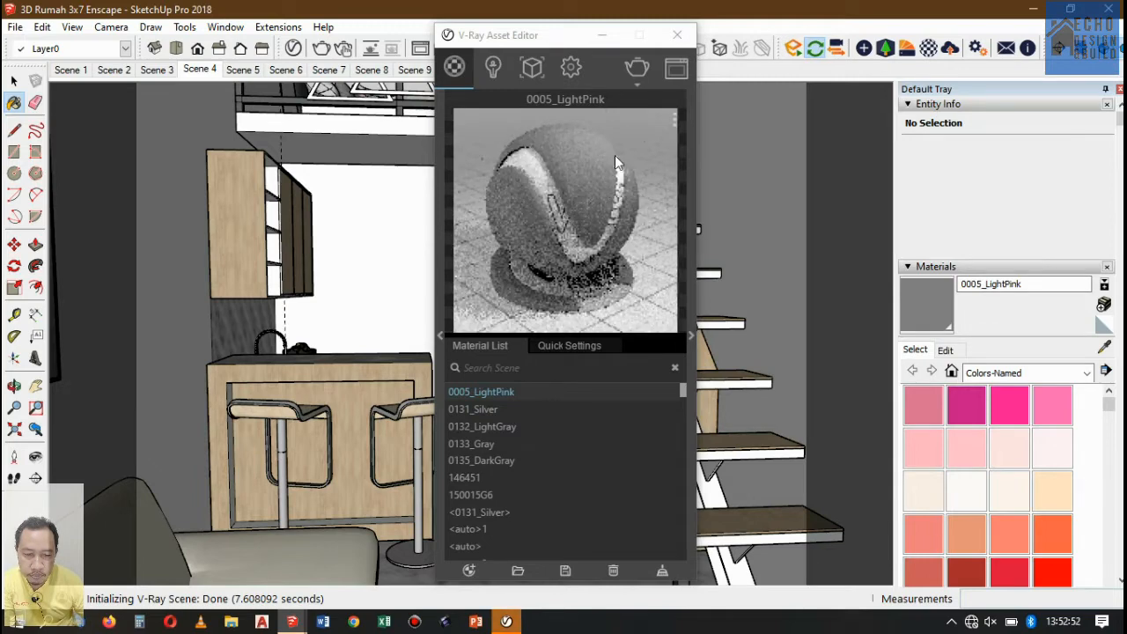
click(677, 34)
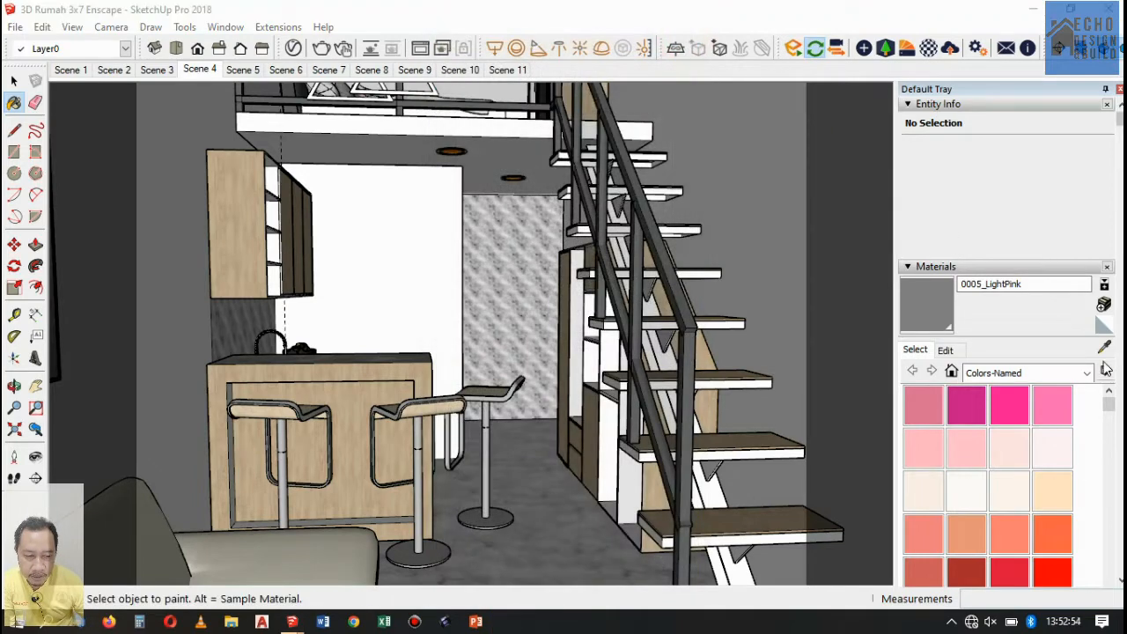
- Resample the stair railing's material, review its Diffuse and Reflection settings in the V-Ray Asset Editor, and close the editor
click(1104, 347)
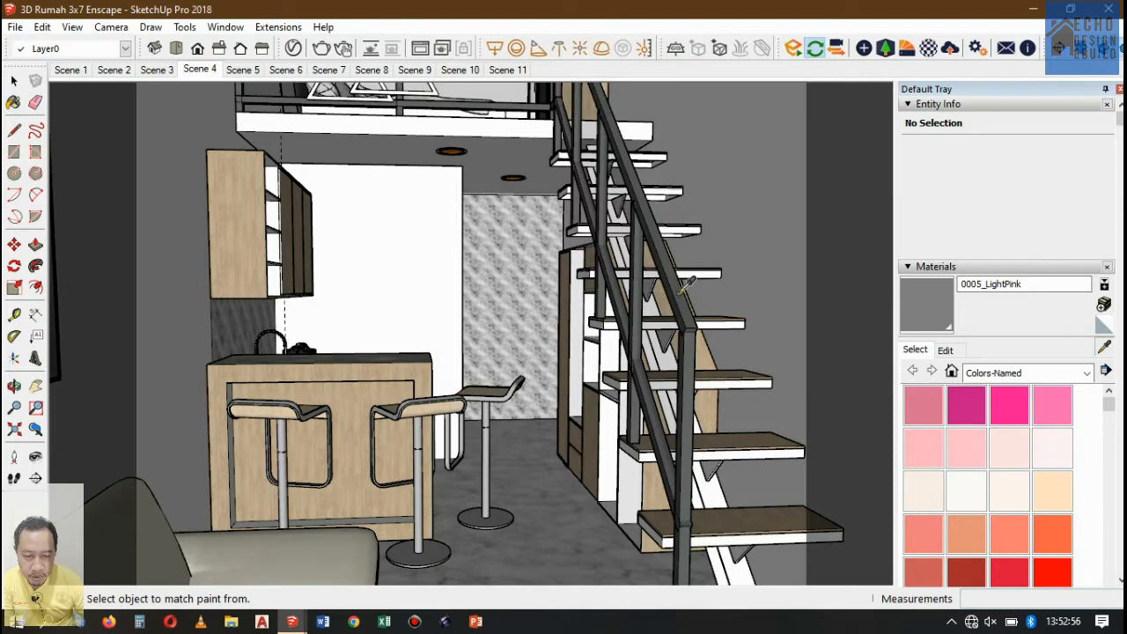
click(682, 292)
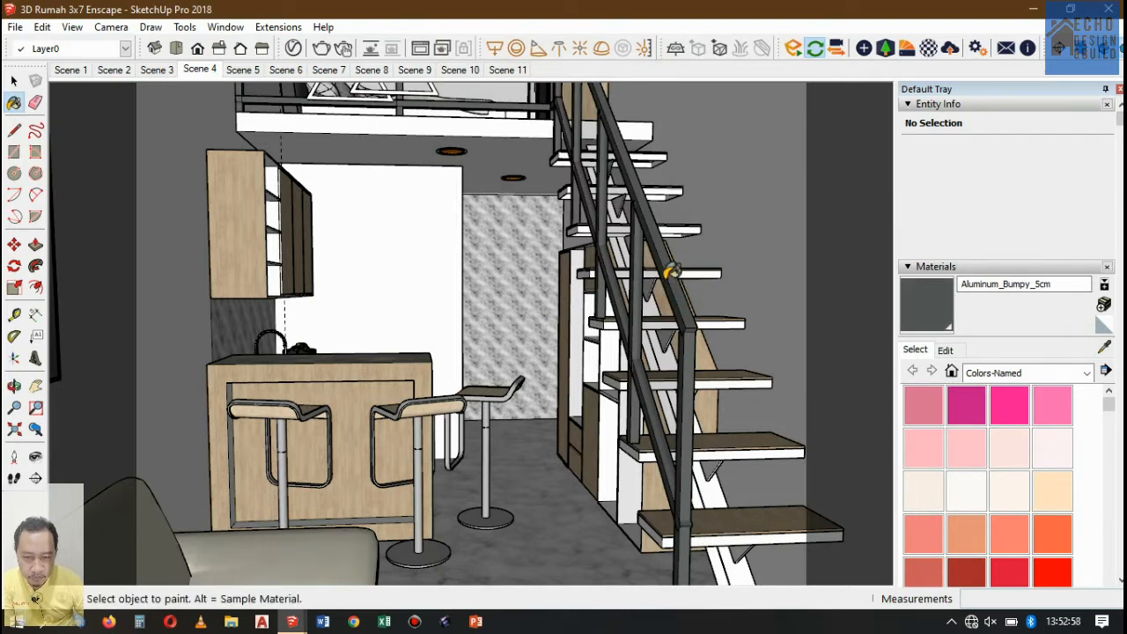
click(293, 49)
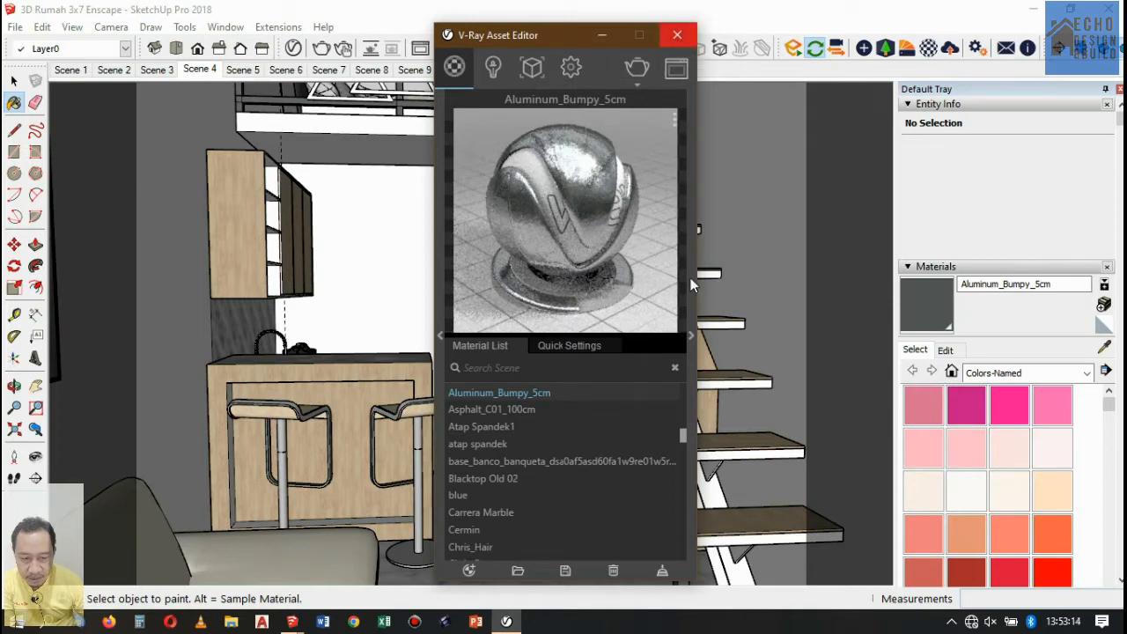
click(689, 336)
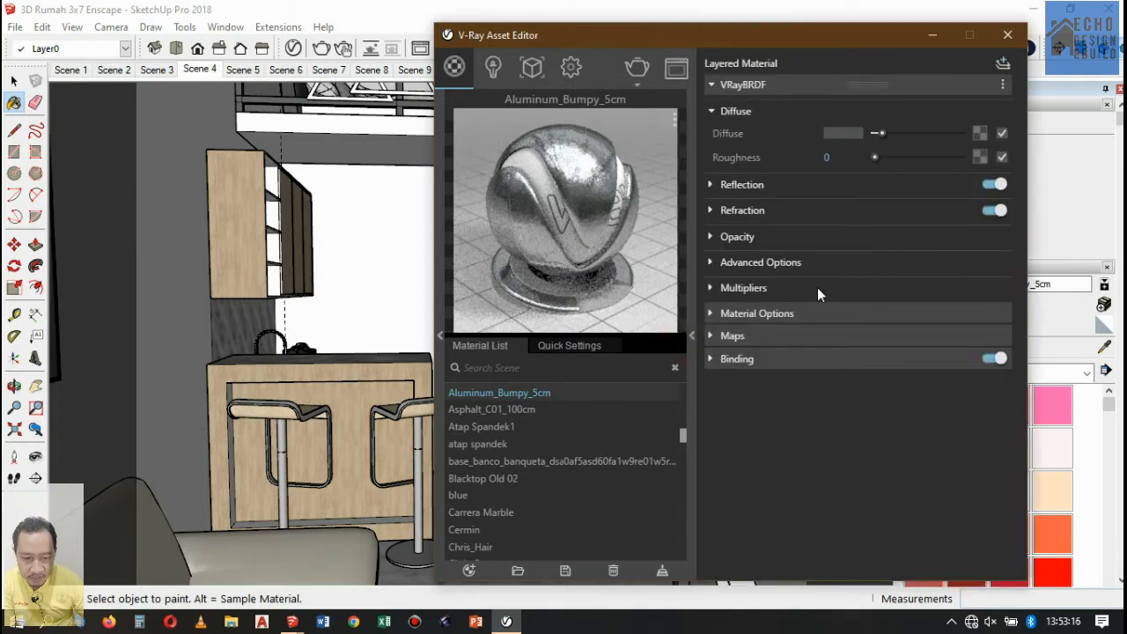
click(712, 185)
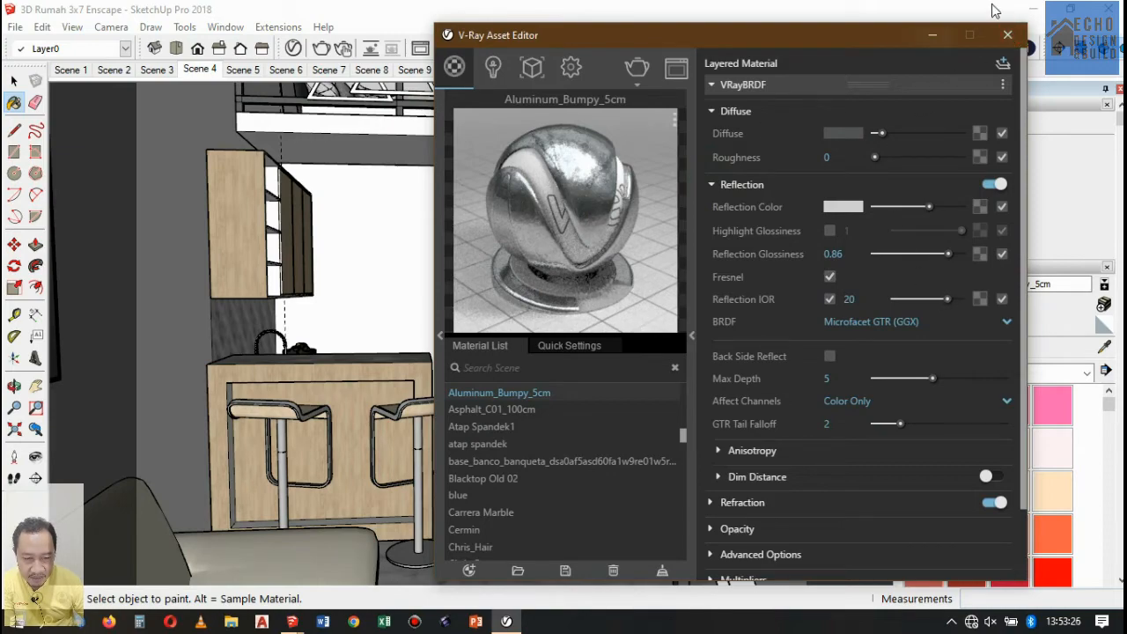
click(1007, 34)
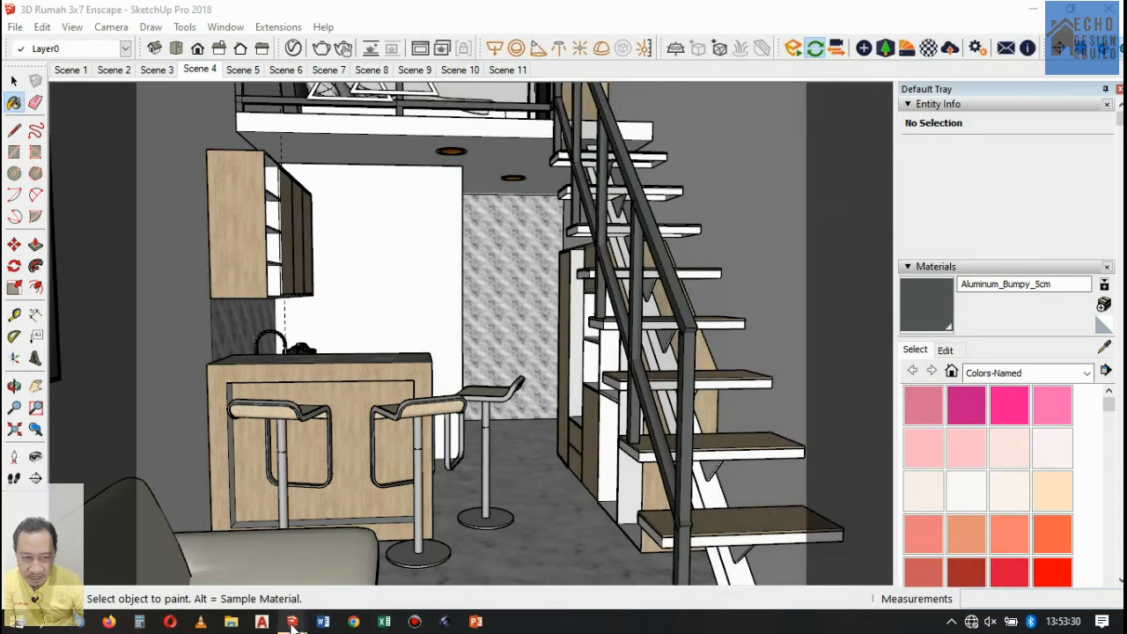
- Open the Enscape Material Editor and review the railing material's Albedo, Height Map, Reflections and Transparency settings
click(15, 81)
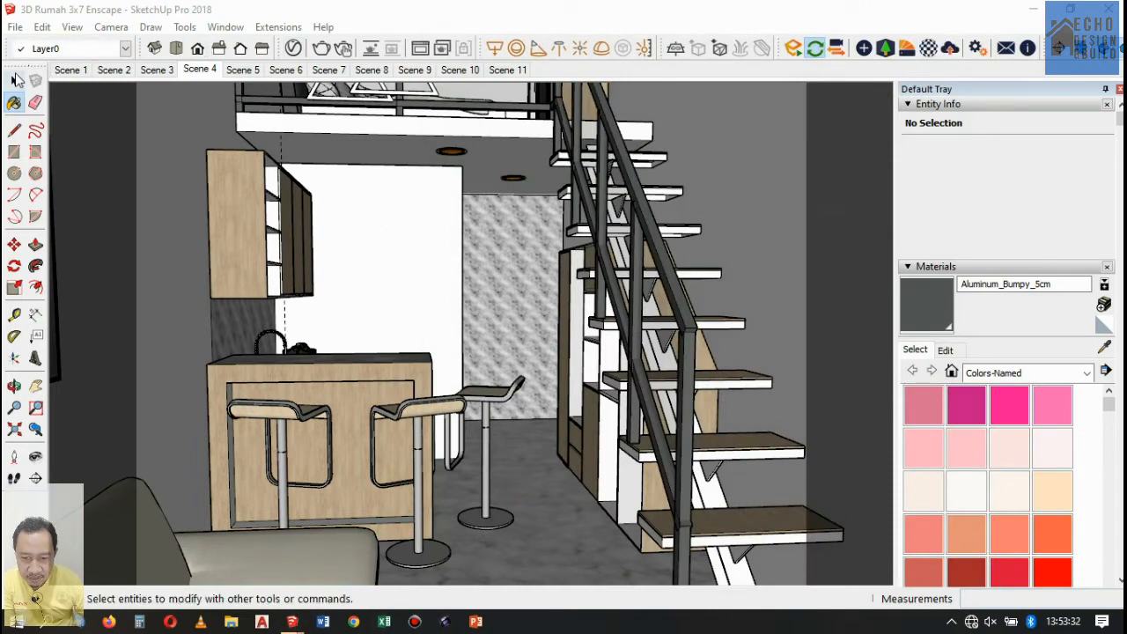
click(15, 80)
click(929, 49)
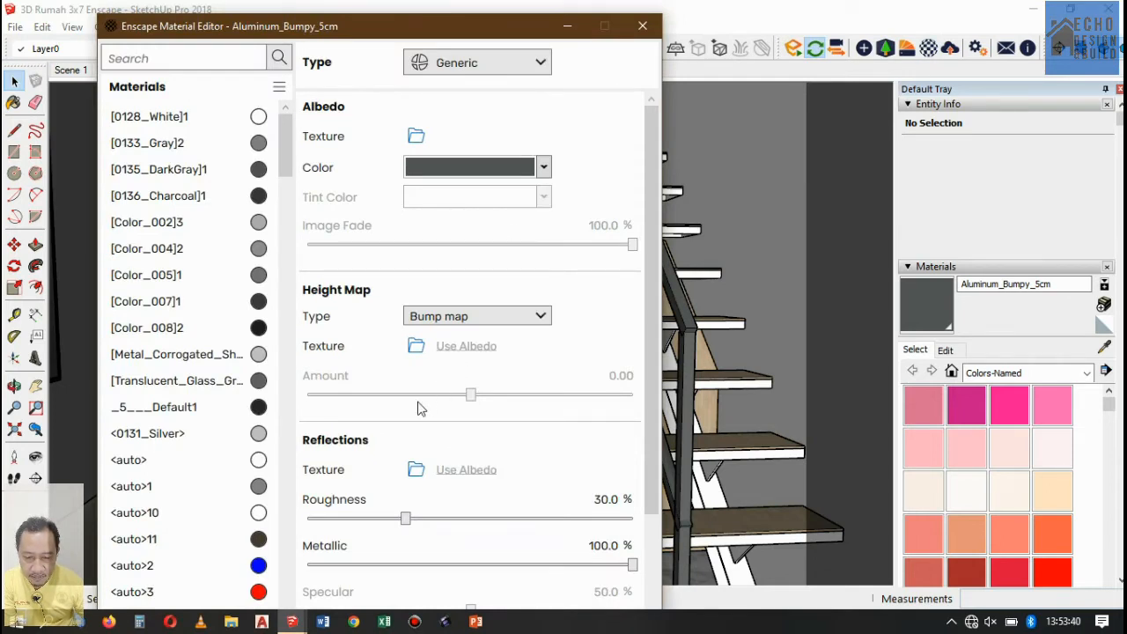
drag(649, 238, 639, 357)
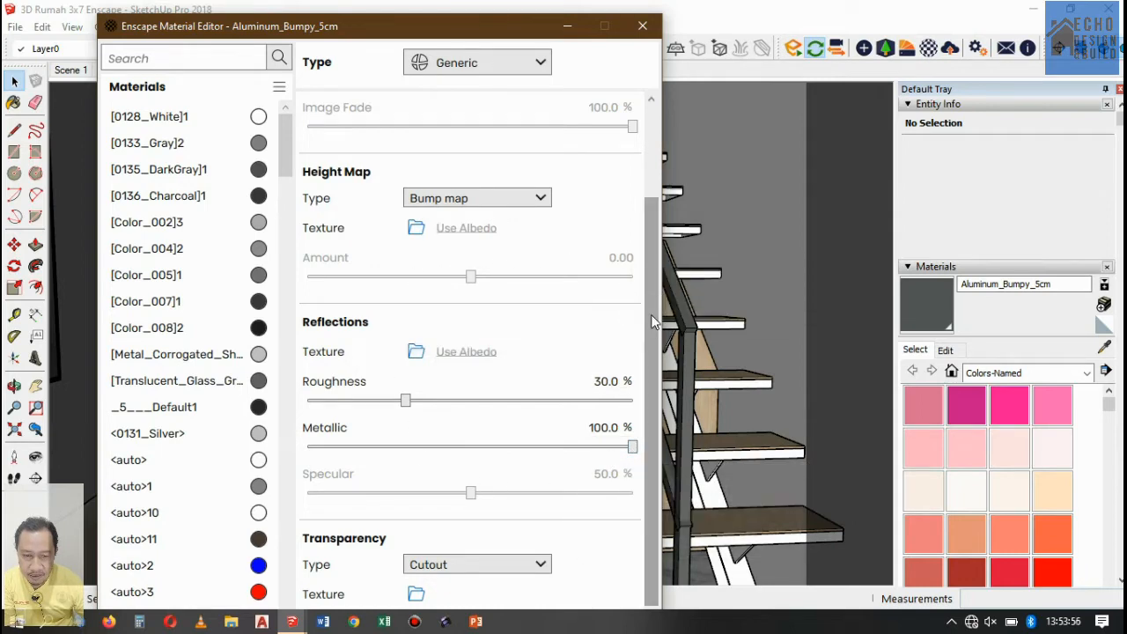
drag(653, 313, 653, 106)
- Review the available Enscape material types for the railing material, keep it as Generic, and close the Material Editor
click(537, 62)
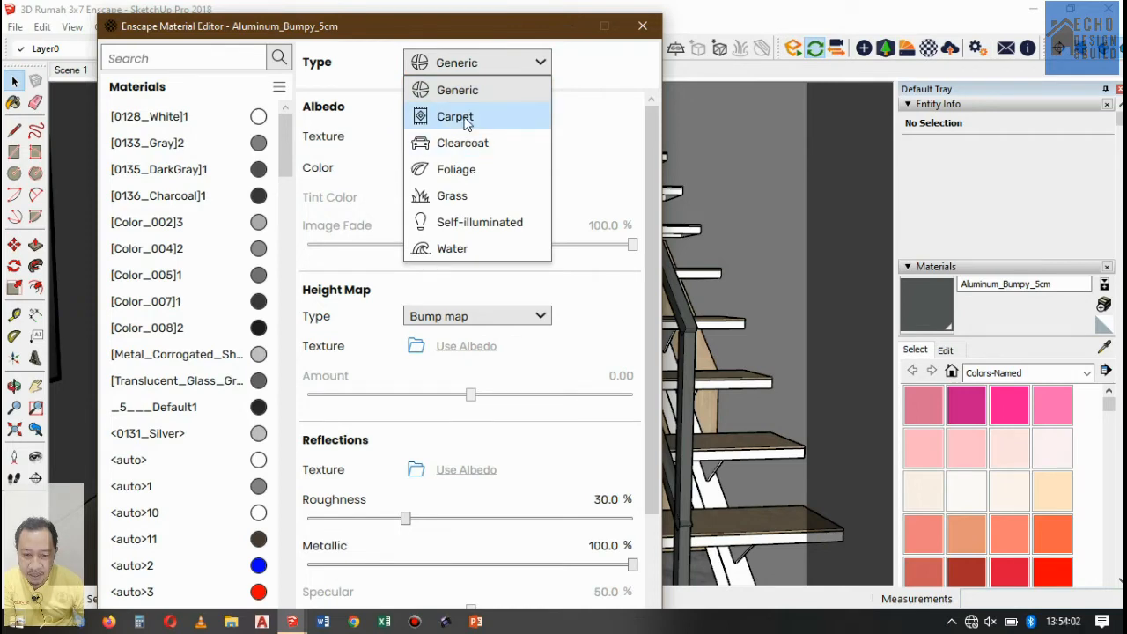
mouse_move(454, 150)
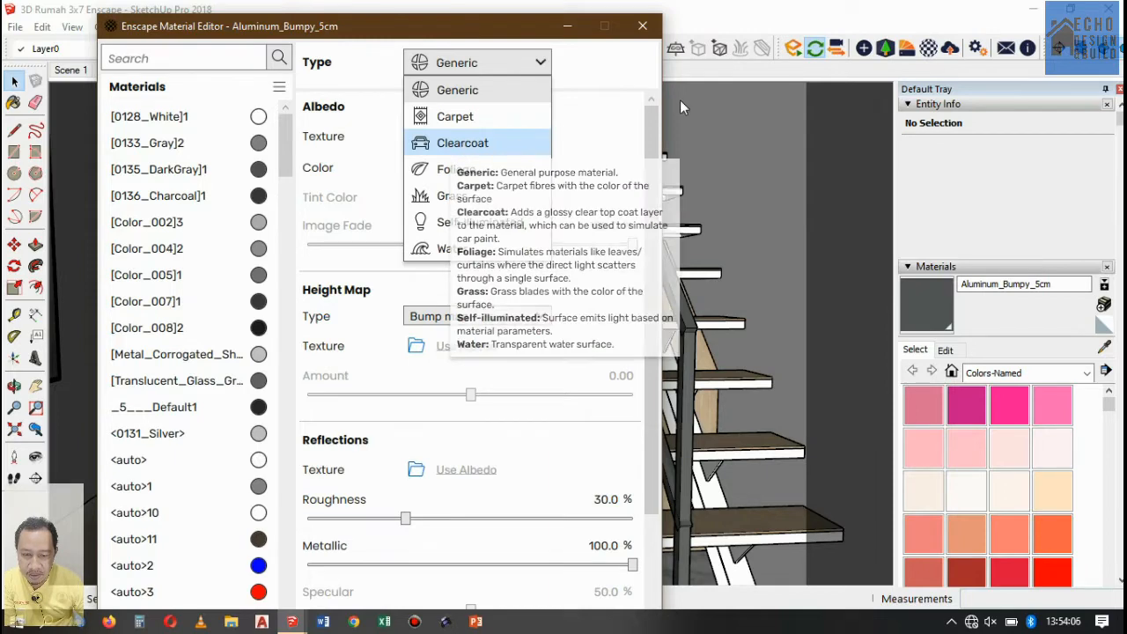
mouse_move(459, 178)
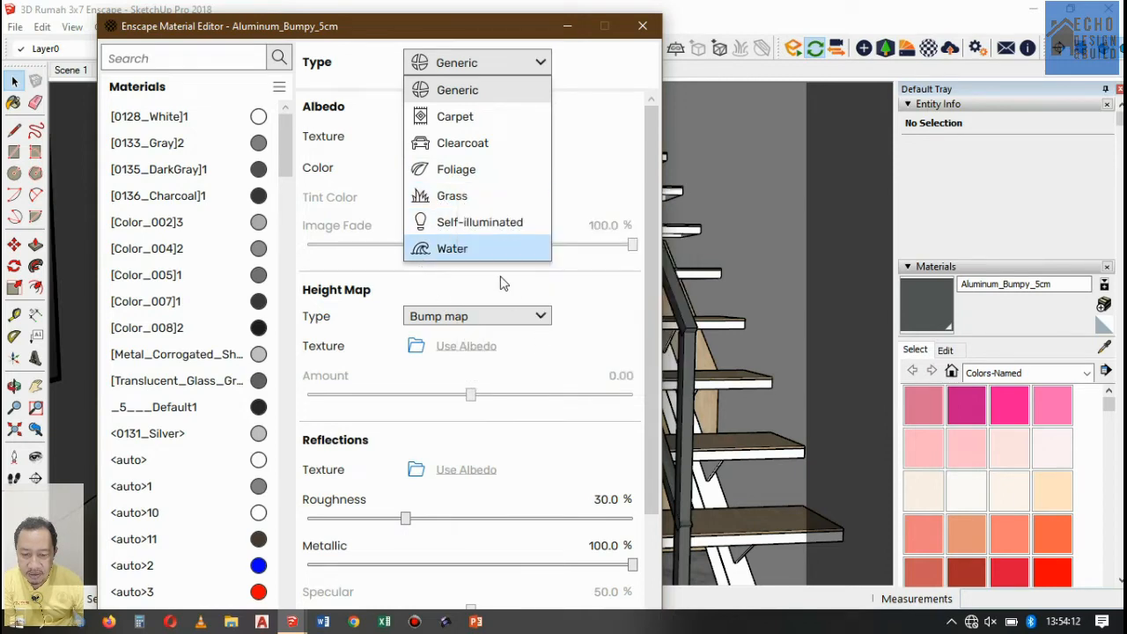
mouse_move(480, 228)
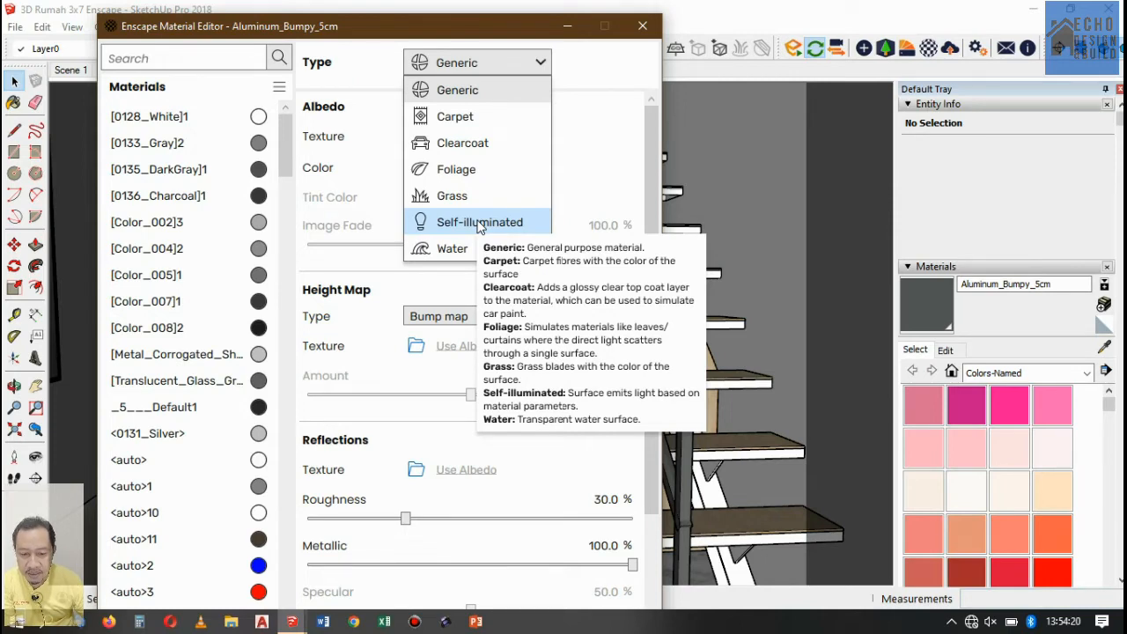
click(515, 57)
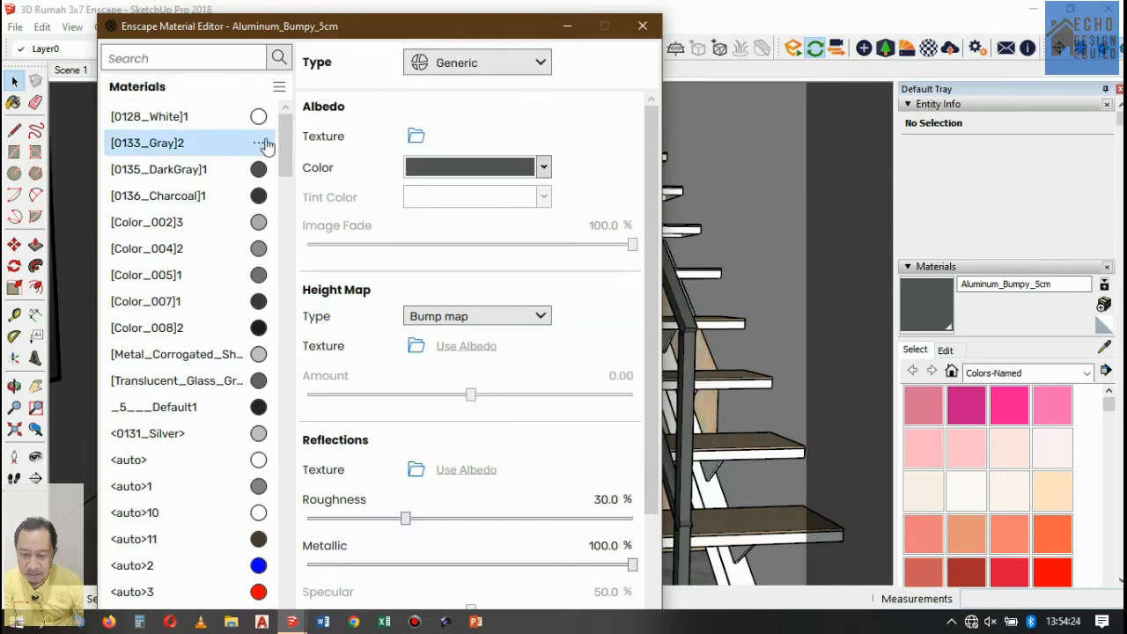
mouse_move(286, 125)
mouse_down()
mouse_move(285, 152)
mouse_move(287, 118)
mouse_up()
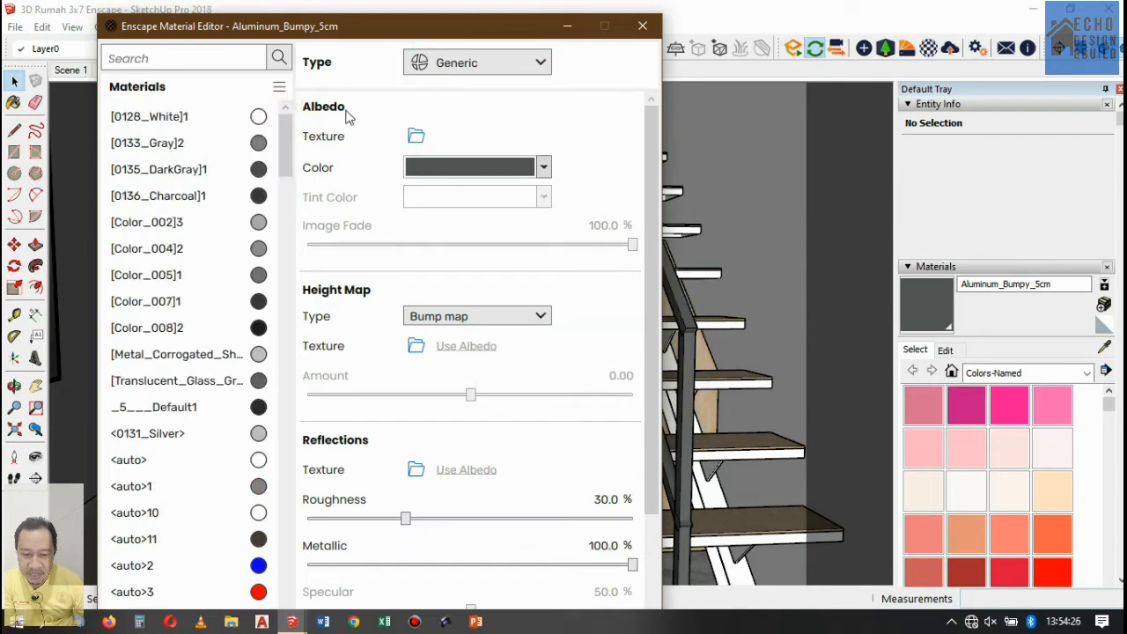
mouse_move(657, 123)
mouse_down()
mouse_move(652, 107)
mouse_move(654, 144)
mouse_move(653, 114)
mouse_up()
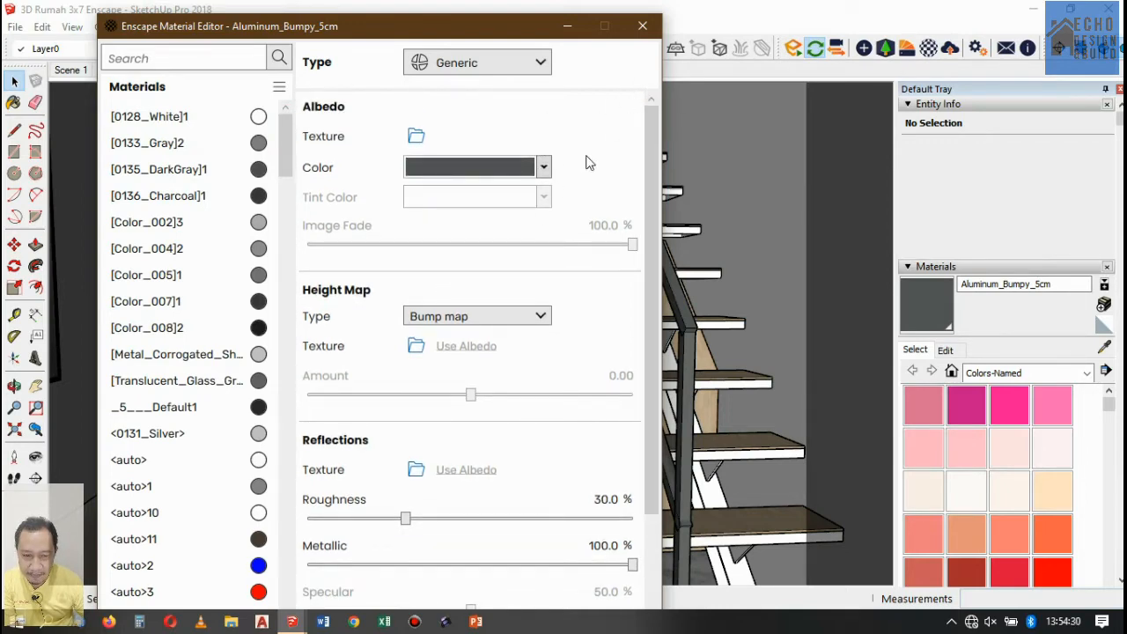
click(644, 26)
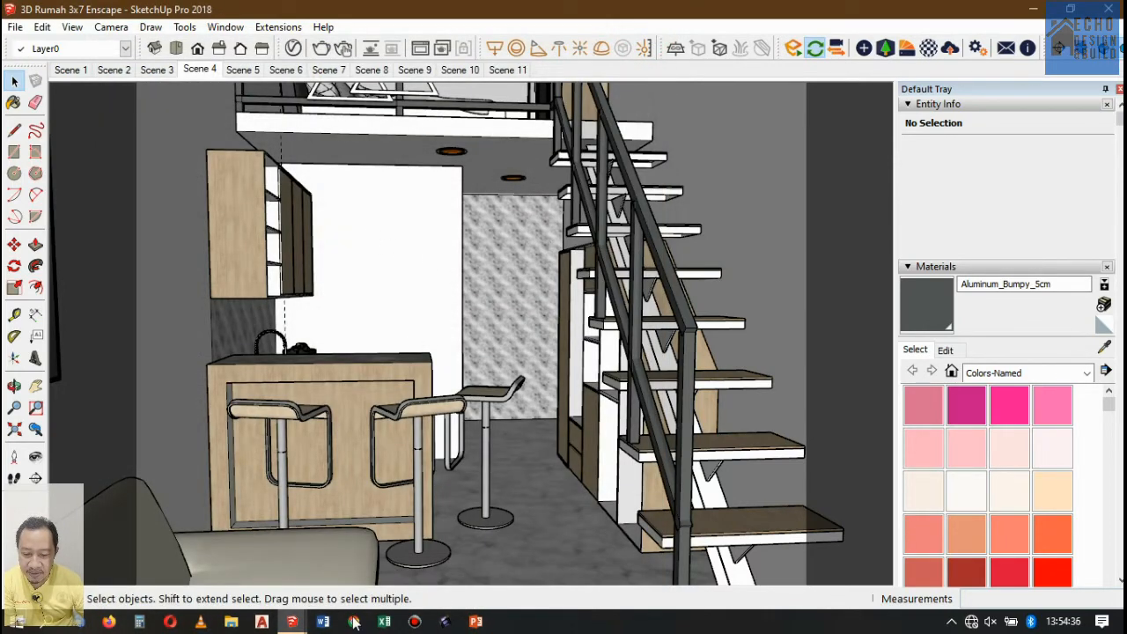
- Activate Scene 1 in the SketchUp model and switch to the Enscape render window
click(292, 621)
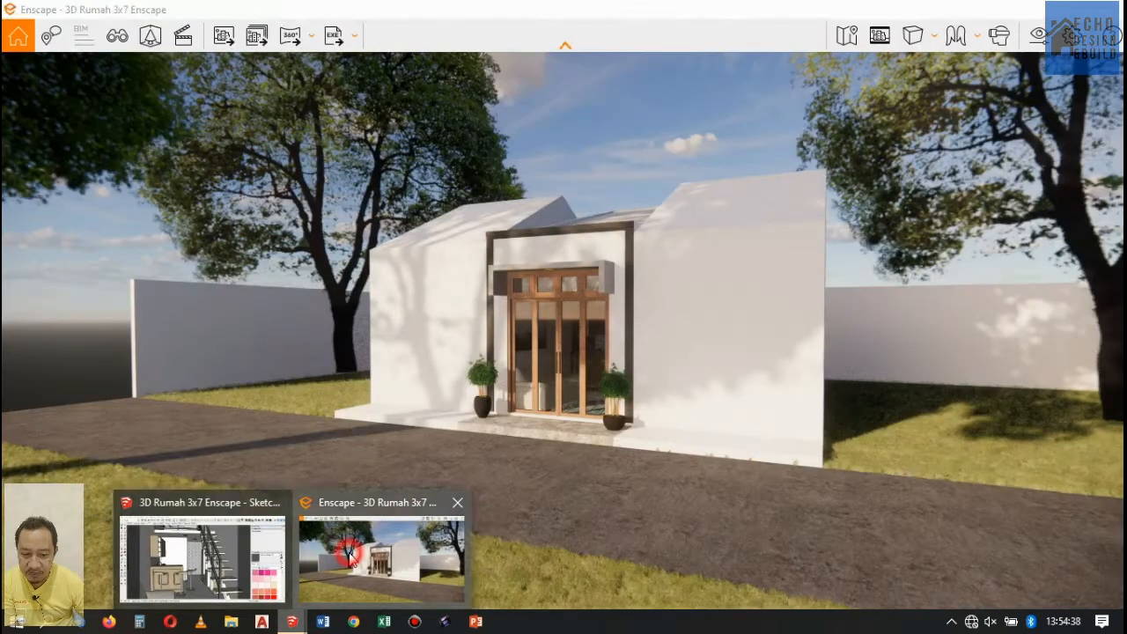
click(342, 557)
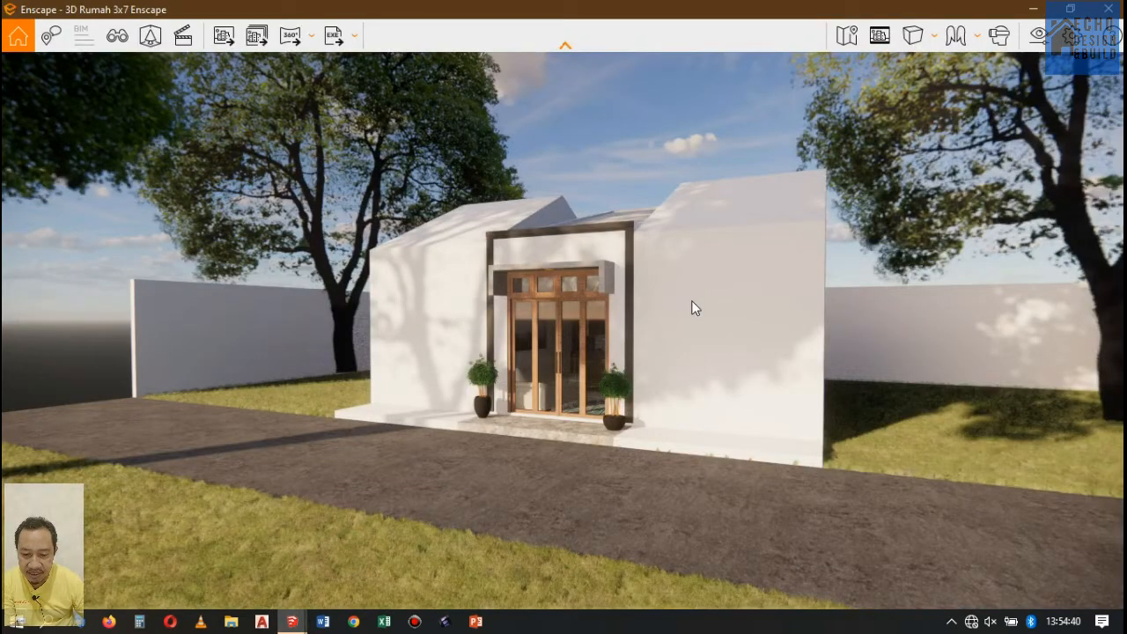
click(292, 622)
click(176, 539)
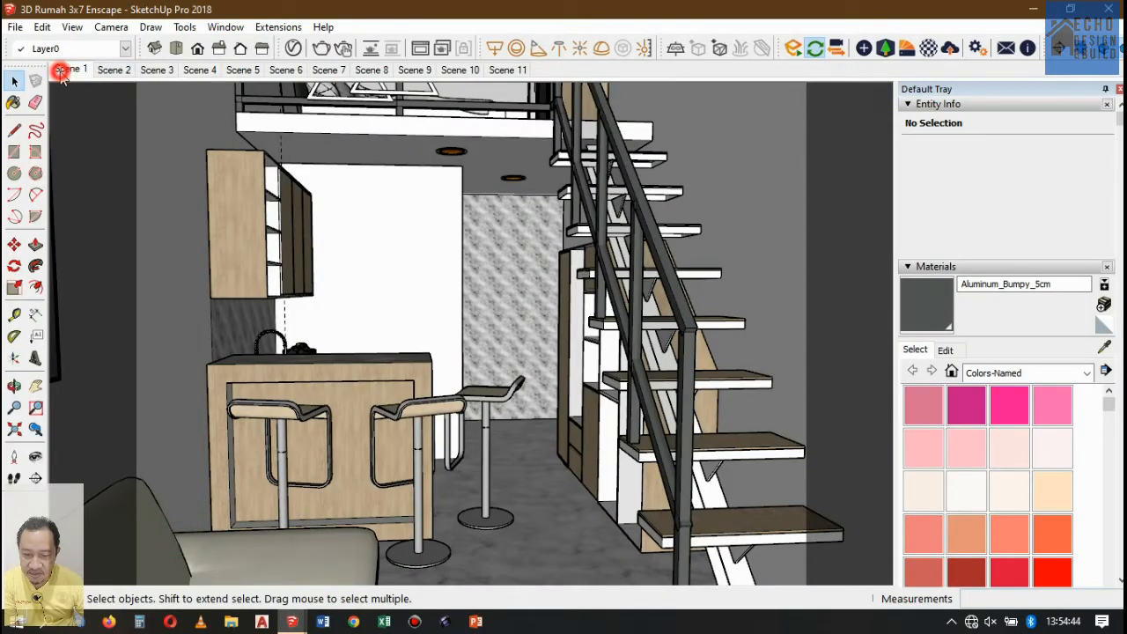
click(67, 71)
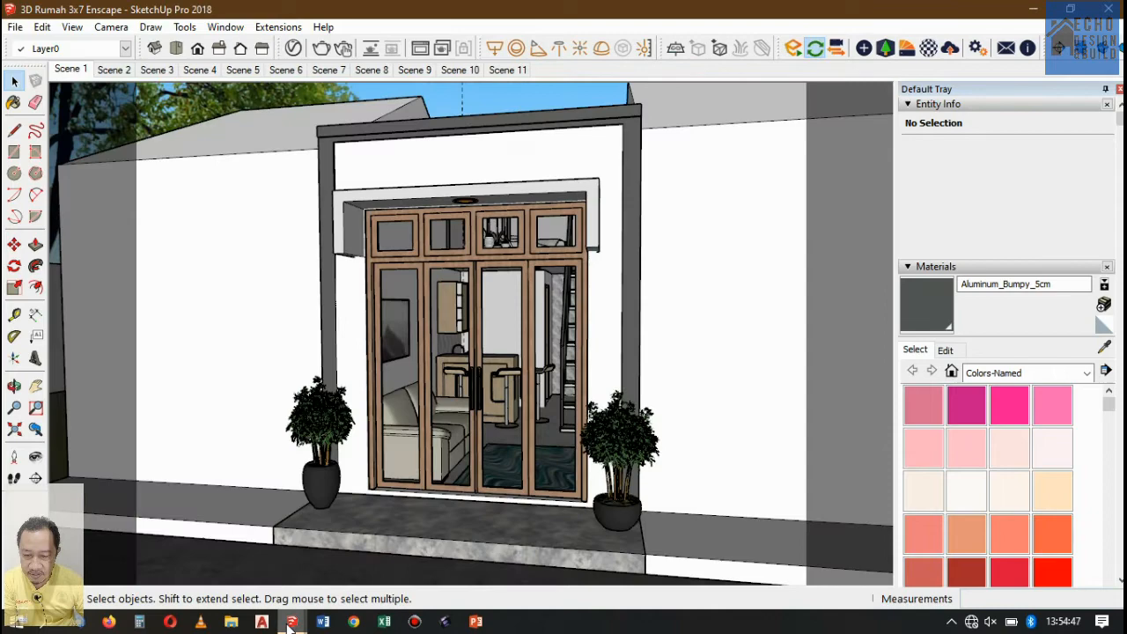
mouse_move(291, 621)
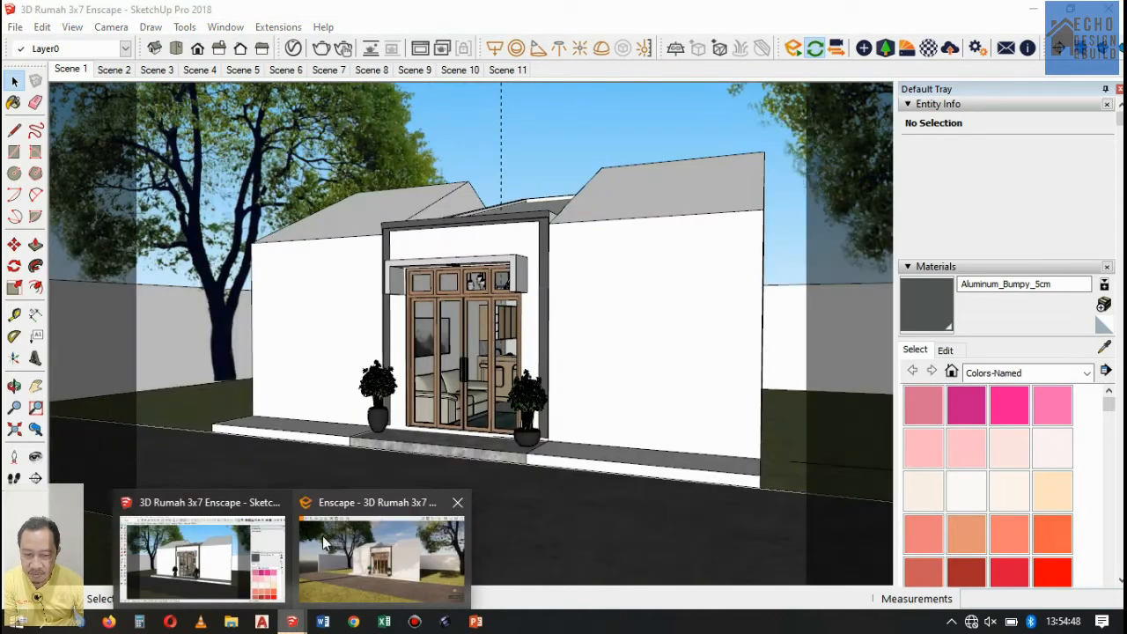
click(340, 534)
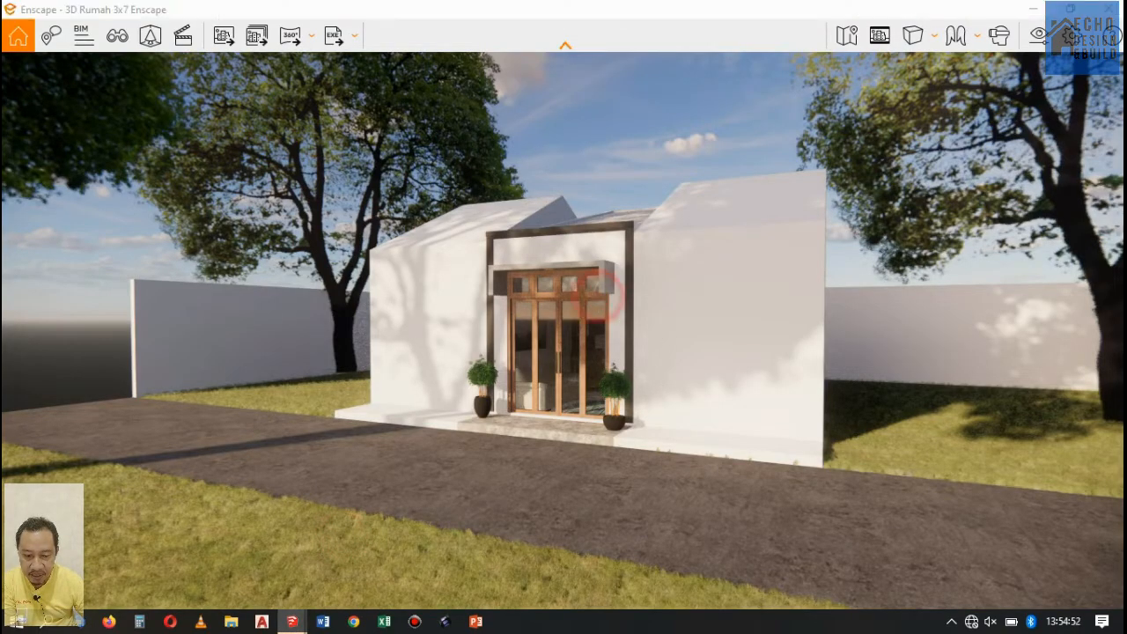
- Look around the house's front facade in the Enscape render, and open and close the Renderer Window Settings
mouse_move(597, 297)
mouse_down()
mouse_move(708, 241)
mouse_move(802, 222)
mouse_move(556, 312)
mouse_move(741, 198)
mouse_move(598, 303)
mouse_up()
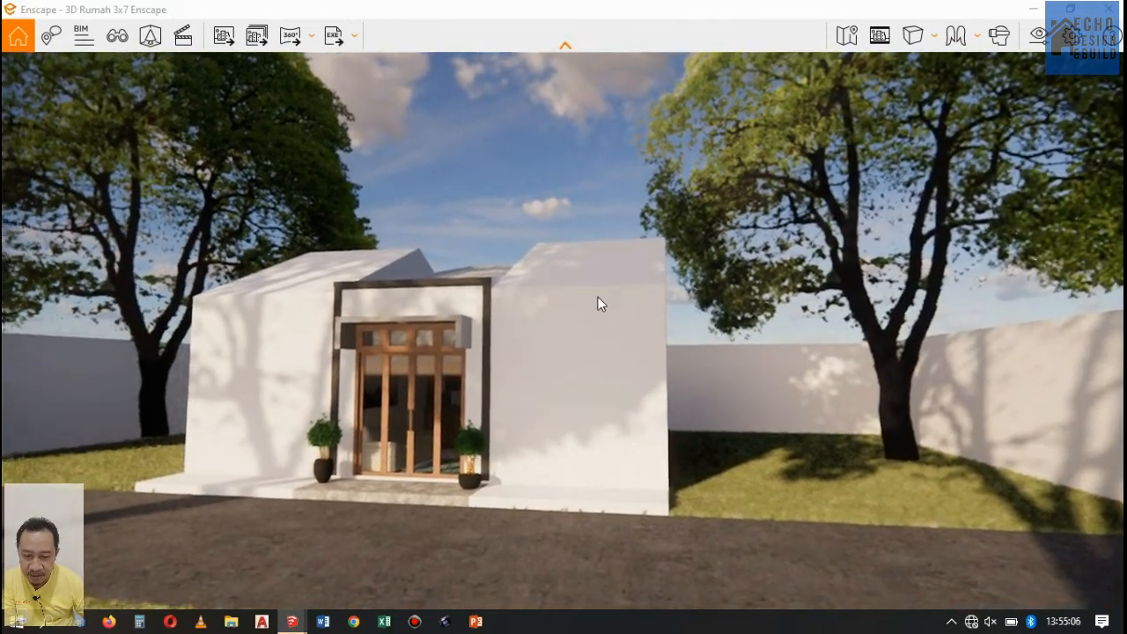
mouse_move(597, 298)
right_down()
mouse_move(608, 284)
mouse_move(564, 280)
mouse_move(599, 322)
mouse_move(641, 273)
mouse_move(595, 241)
mouse_move(599, 285)
right_up()
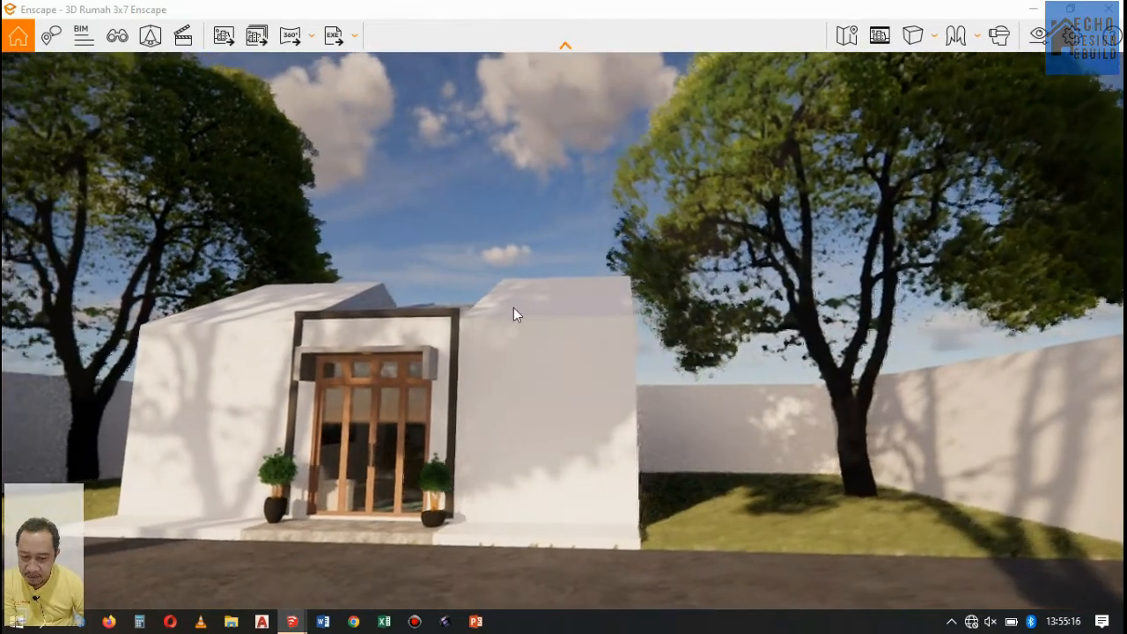
drag(600, 249, 462, 313)
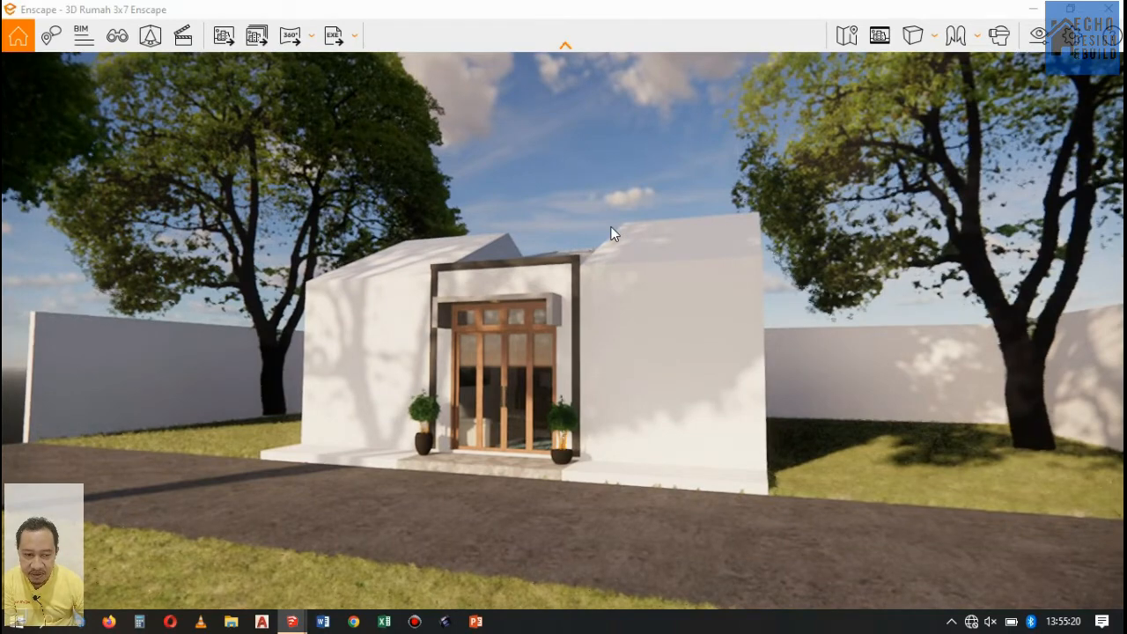
scroll(614, 233, up, 2)
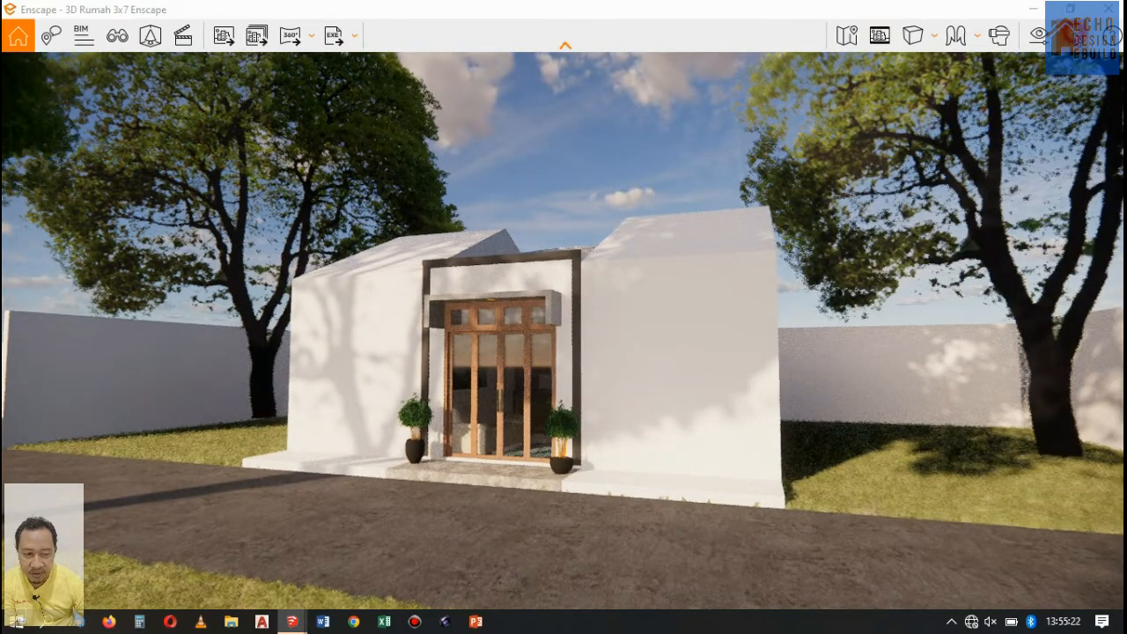
click(1068, 35)
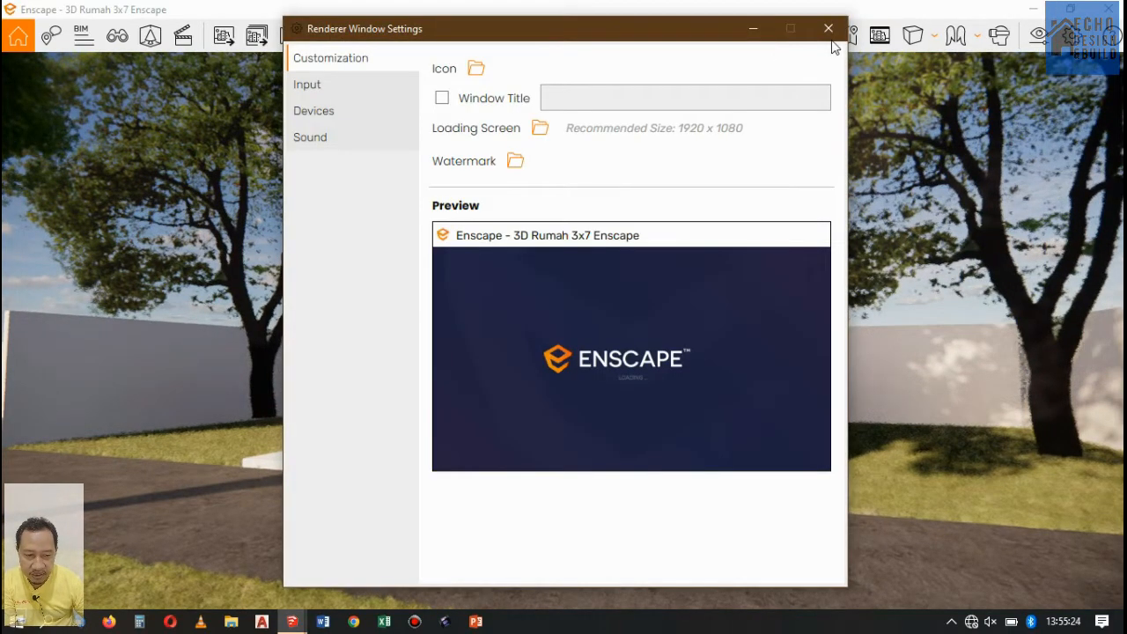
click(828, 29)
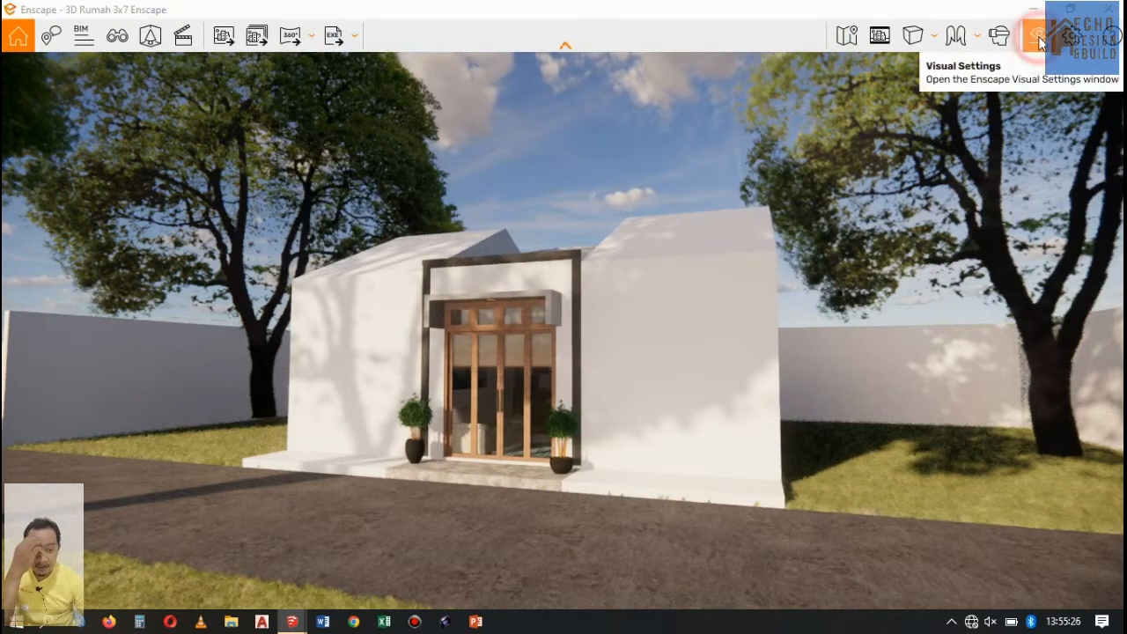
- Open the Visual Settings, set the output resolution to Full HD, and review the available image file formats
click(1040, 40)
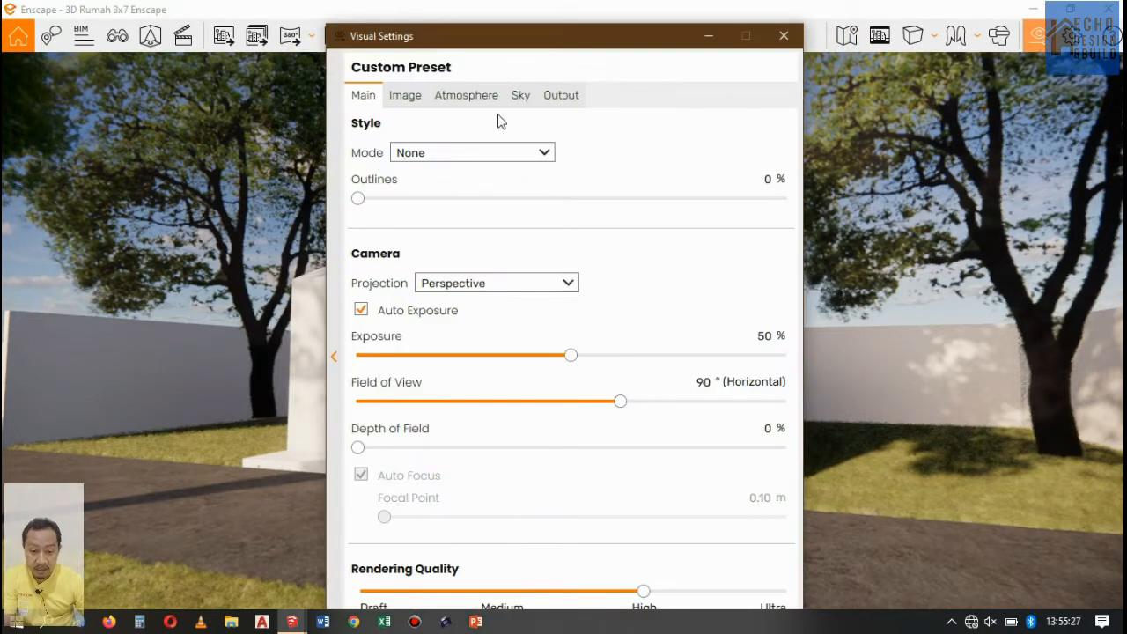
click(556, 97)
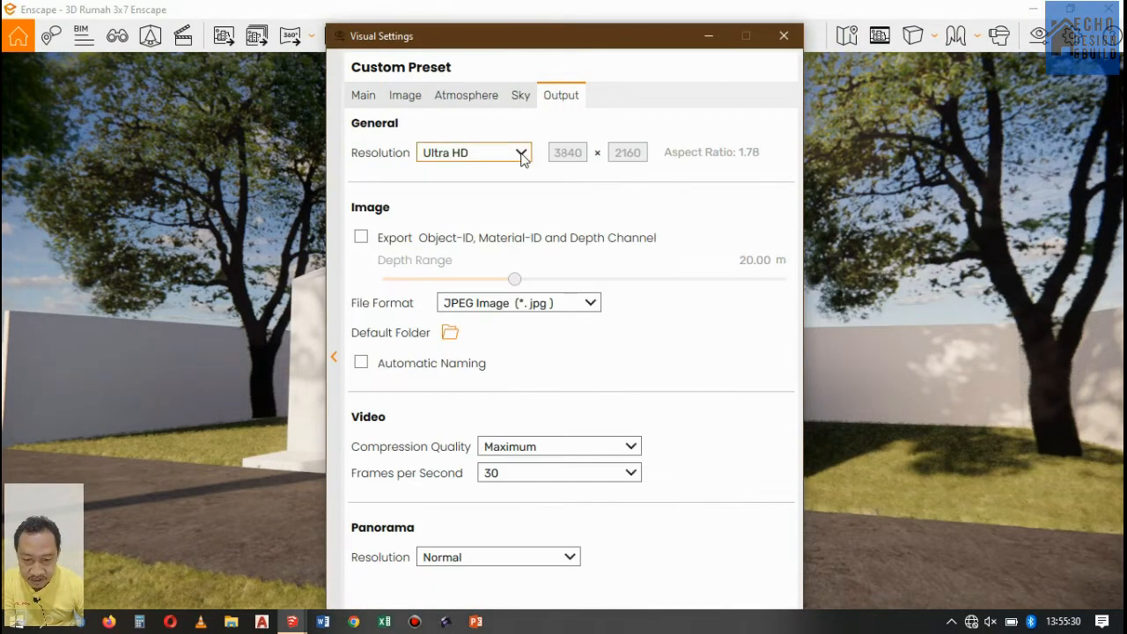
click(522, 154)
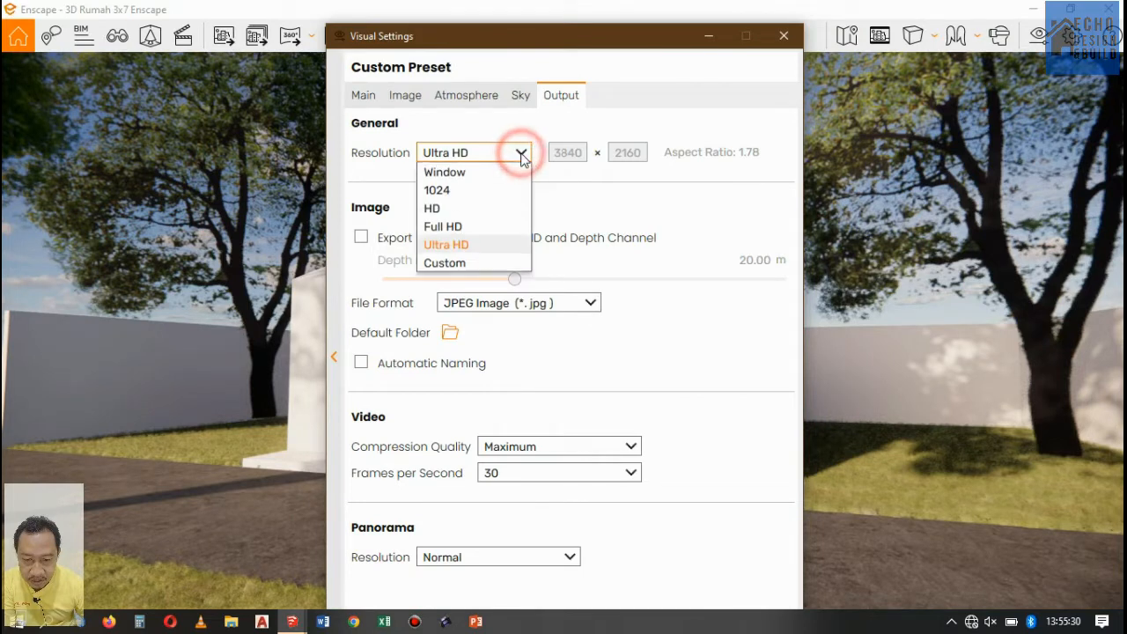
click(442, 227)
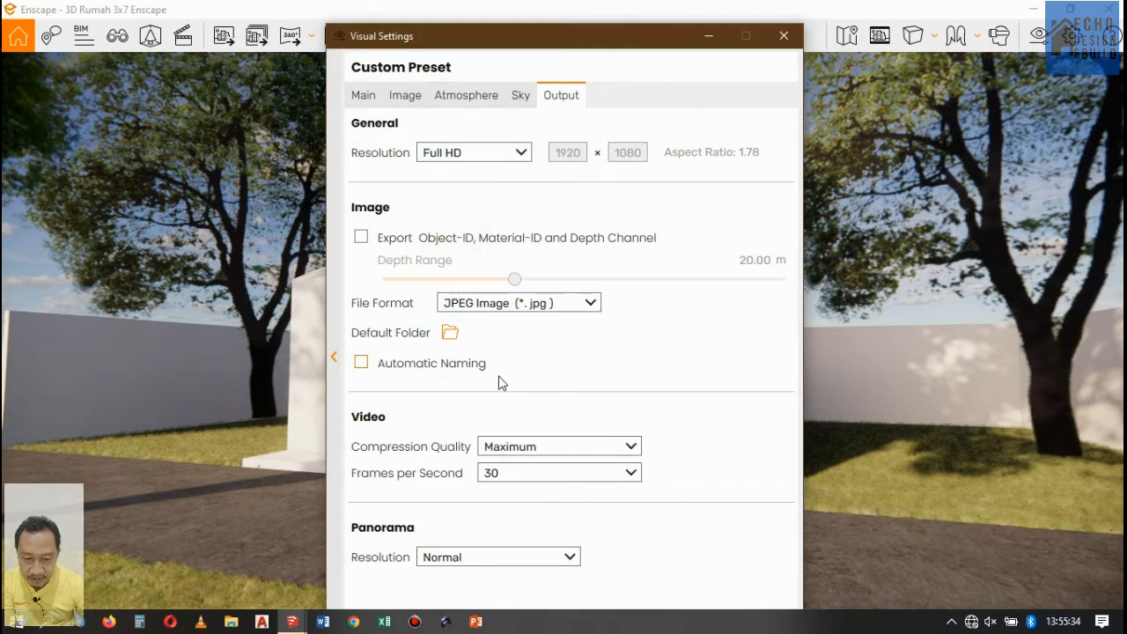
click(593, 305)
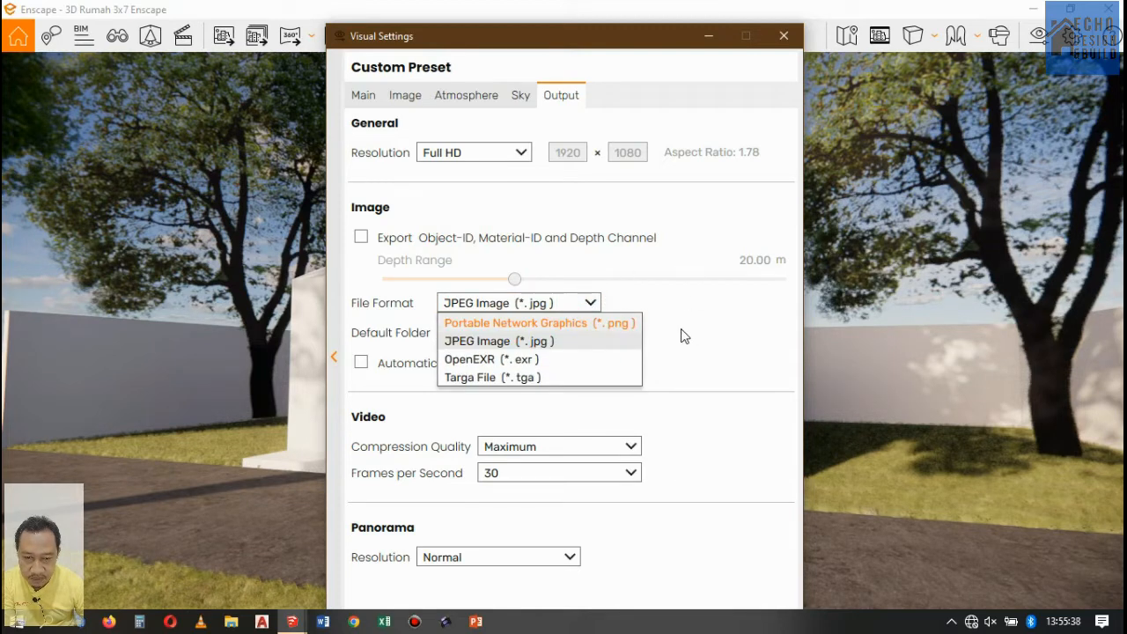
click(707, 312)
- Review the horizon source options in the Sky settings without changing the selected source
click(520, 97)
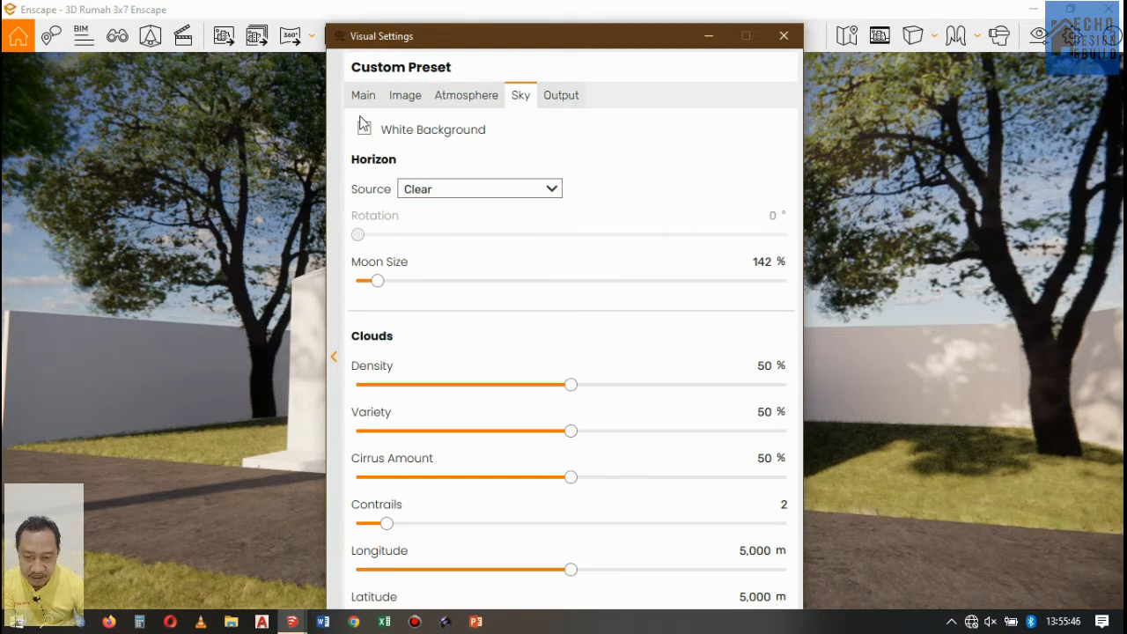
click(551, 188)
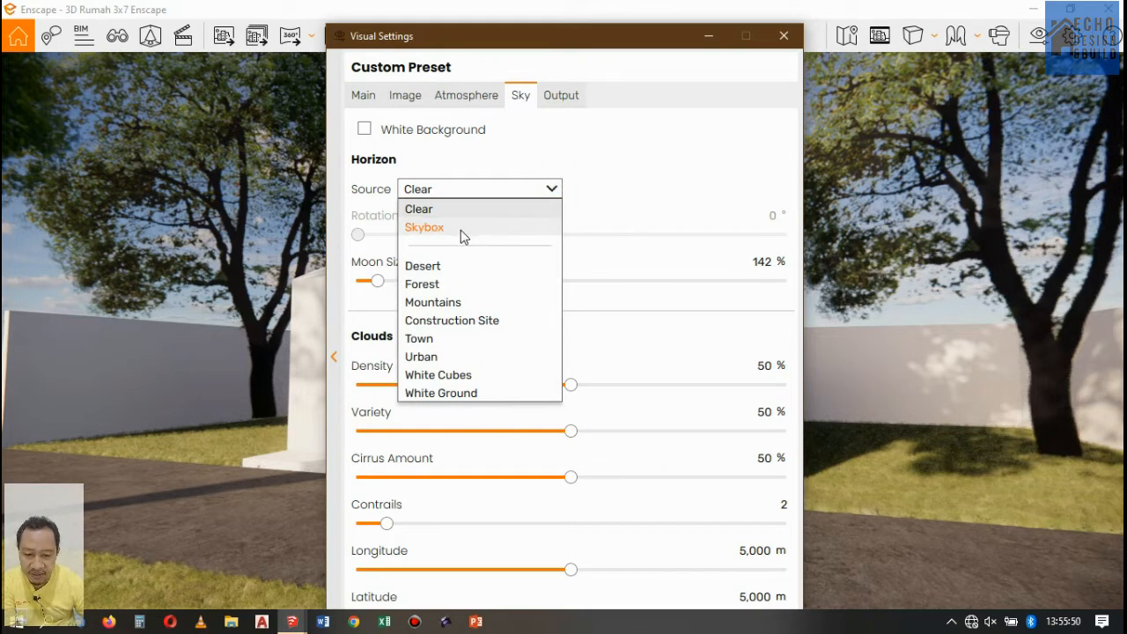
click(633, 157)
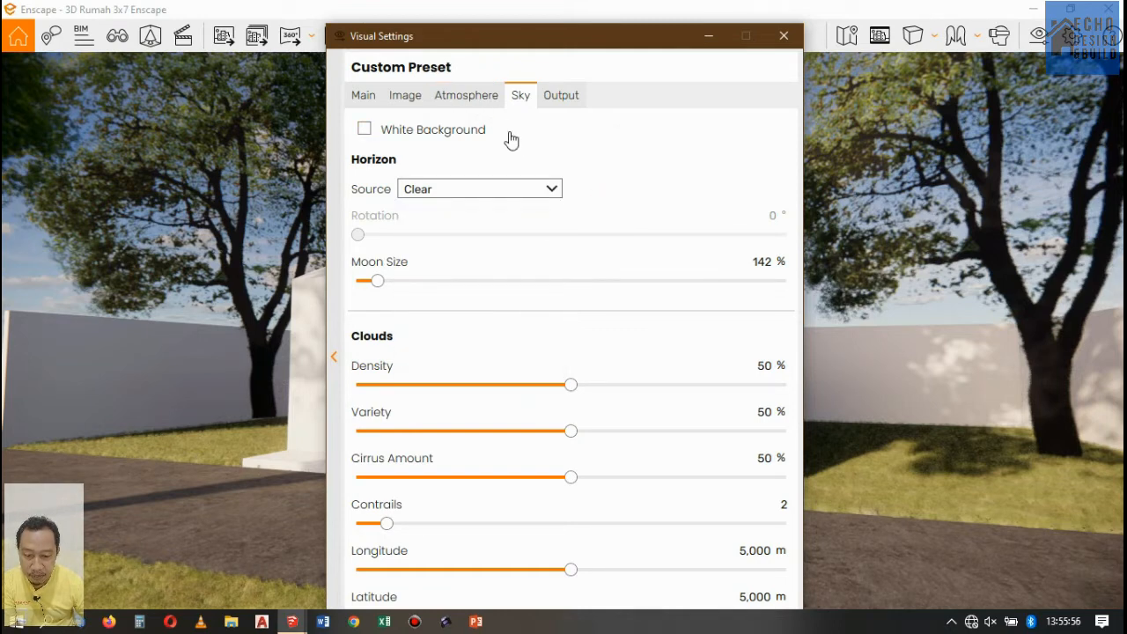
- Set the Sun Brightness to 85% and, with Auto Contrast off, set the image Highlights to 26%
click(470, 103)
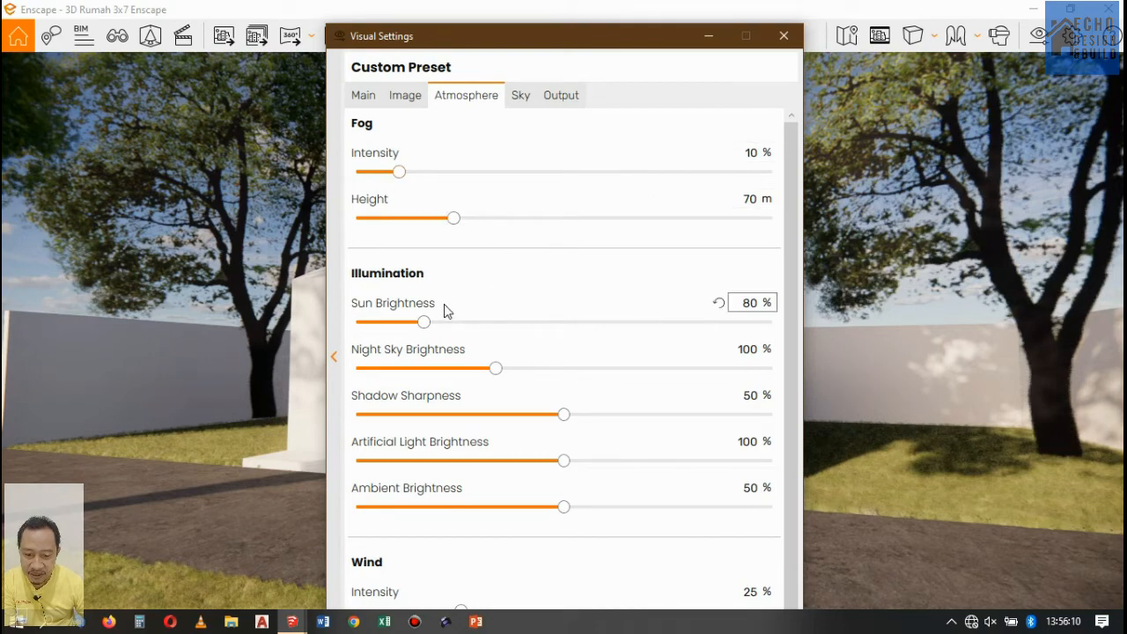
mouse_move(424, 324)
mouse_down()
mouse_move(510, 331)
mouse_move(430, 319)
mouse_up()
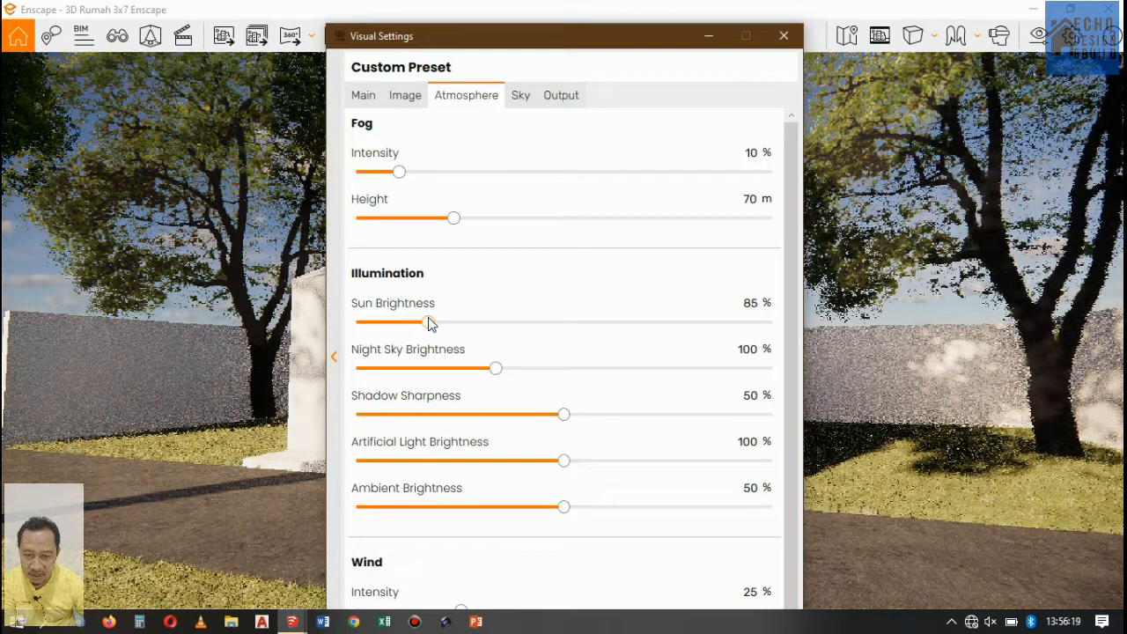
click(404, 96)
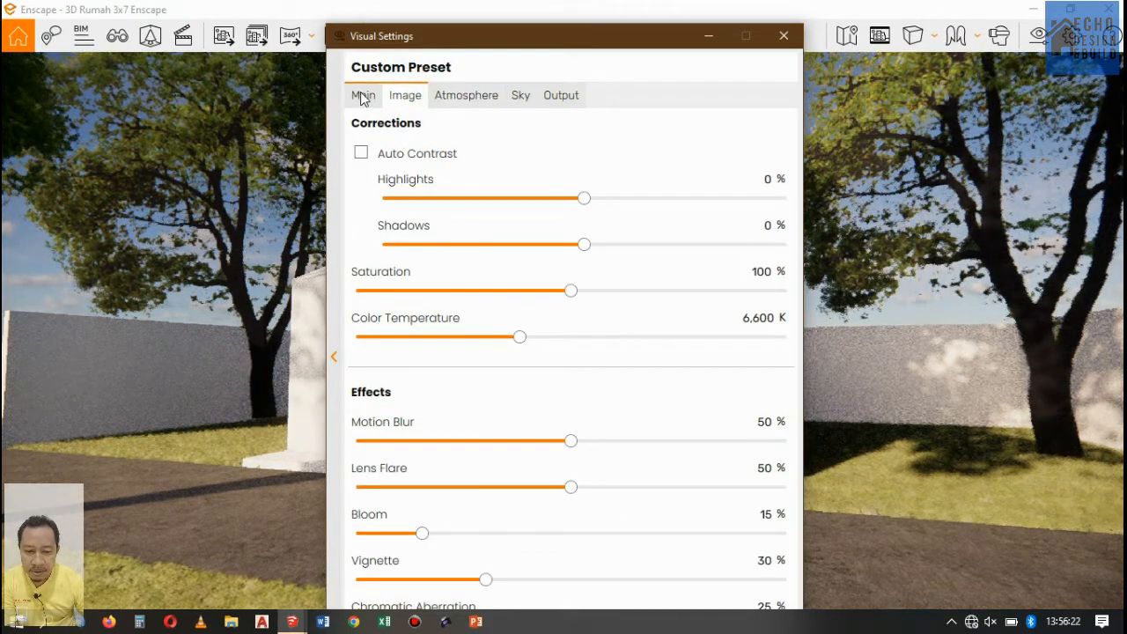
click(363, 155)
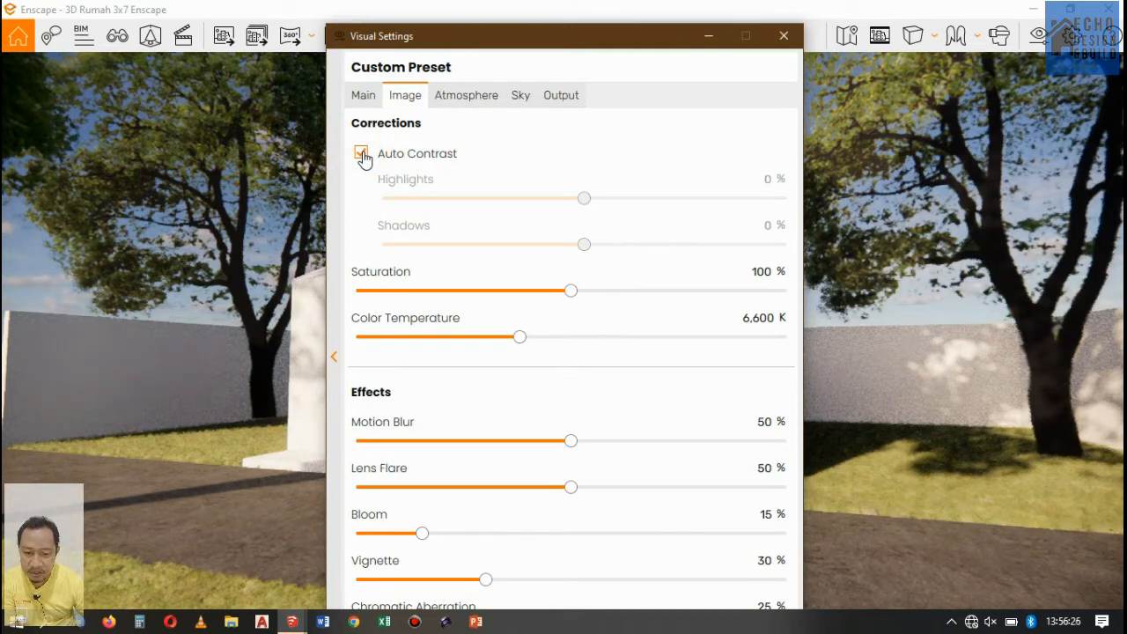
click(362, 155)
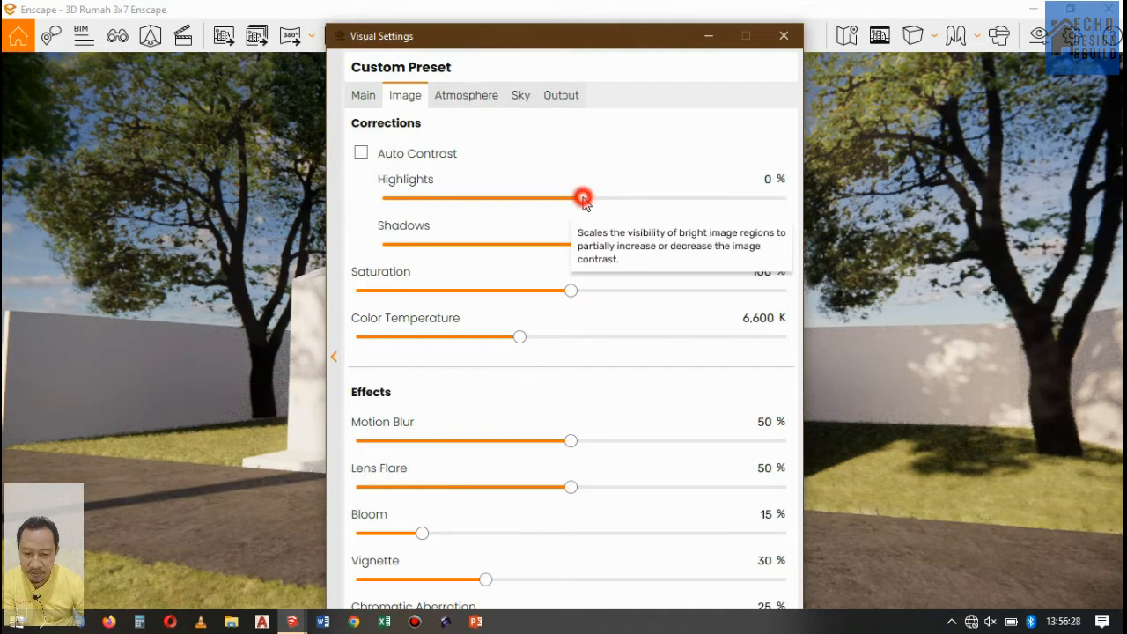
click(635, 199)
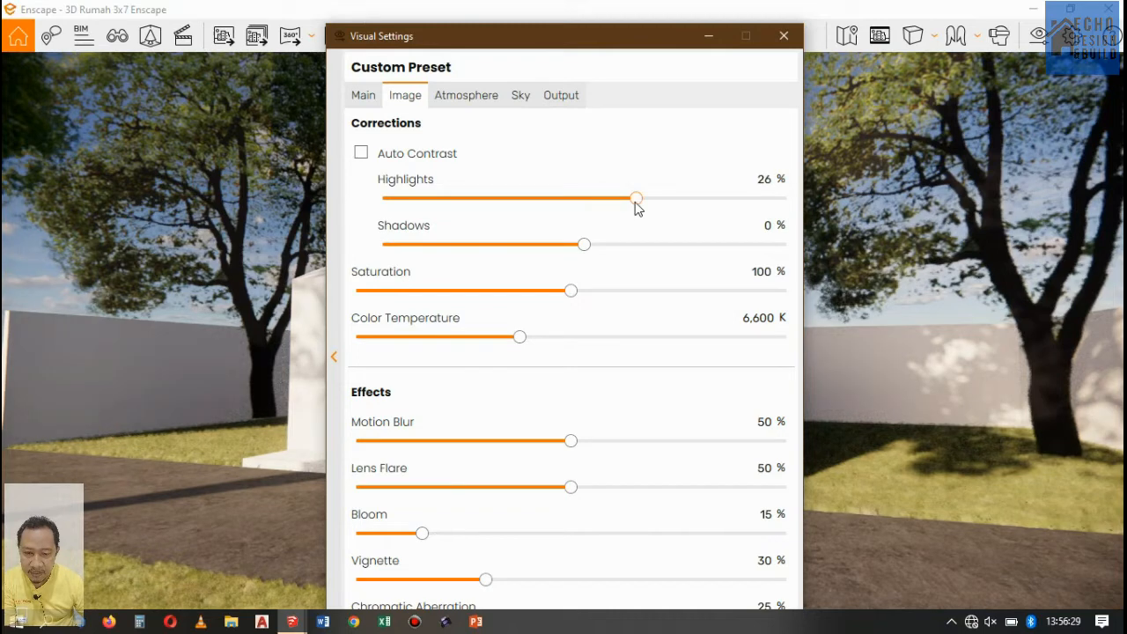
- Adjust the Outlines style setting to 15%, and reduce it to 6%
click(363, 97)
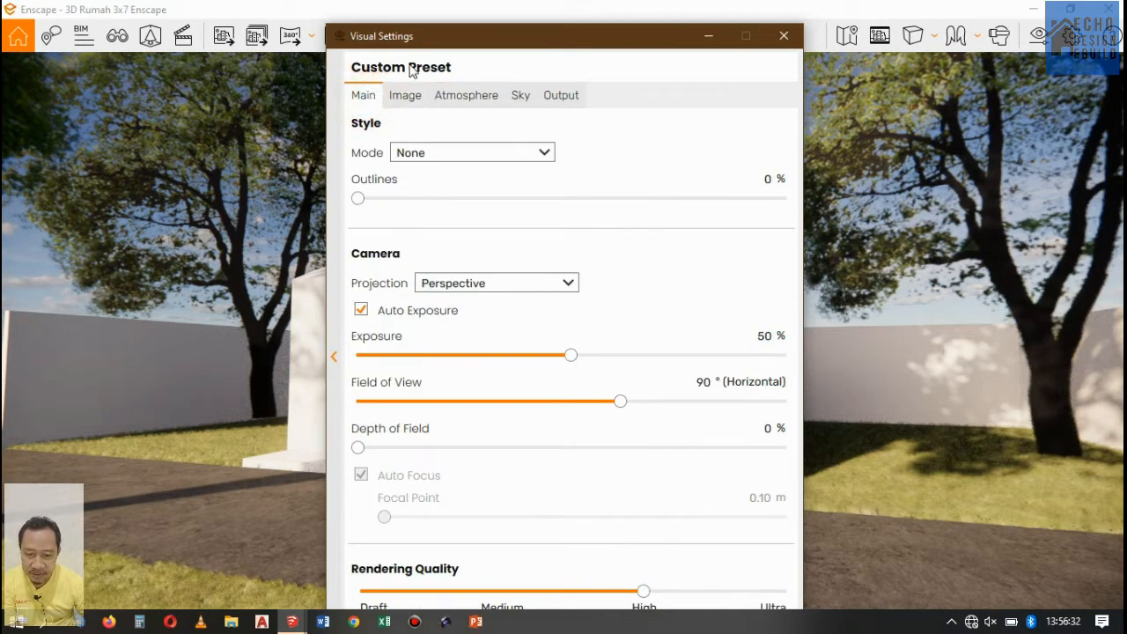
click(360, 199)
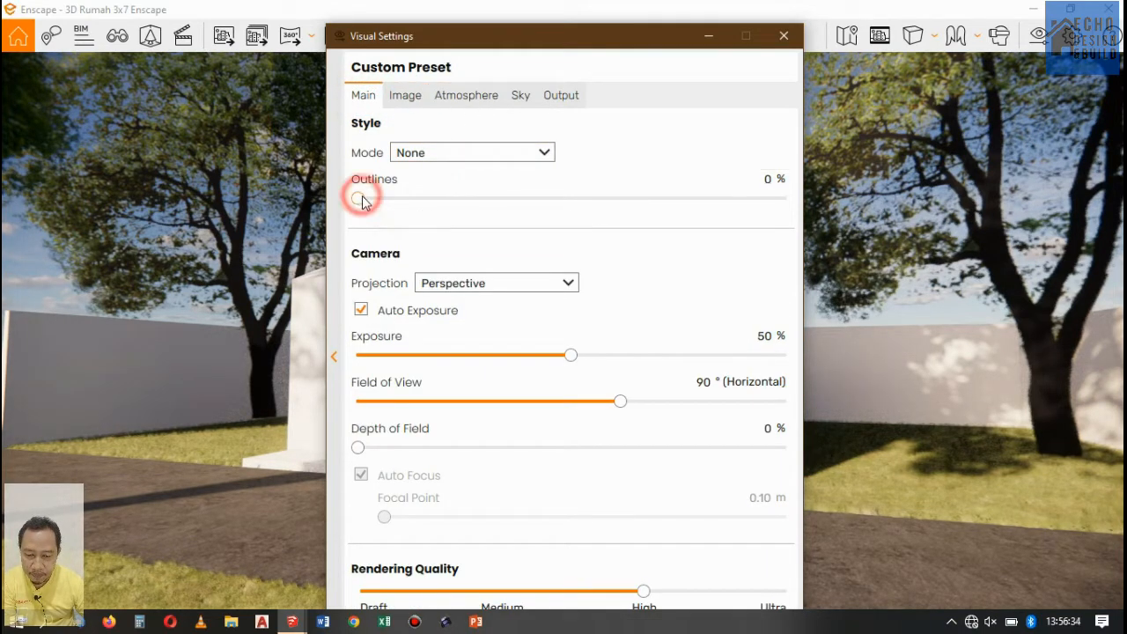
drag(393, 202, 423, 199)
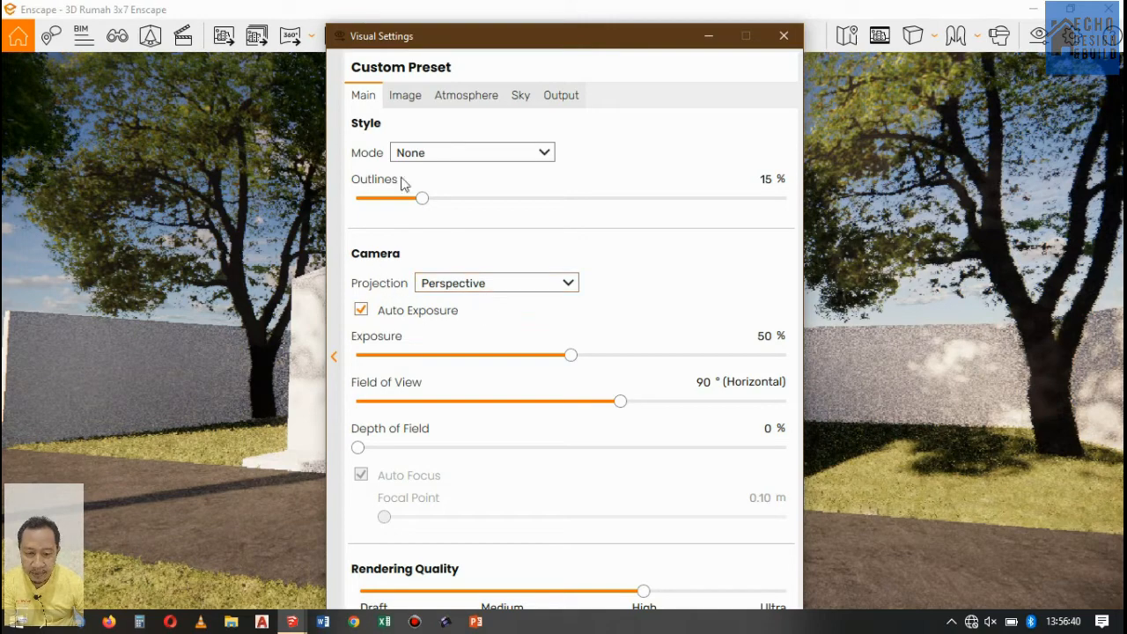
drag(422, 199, 383, 200)
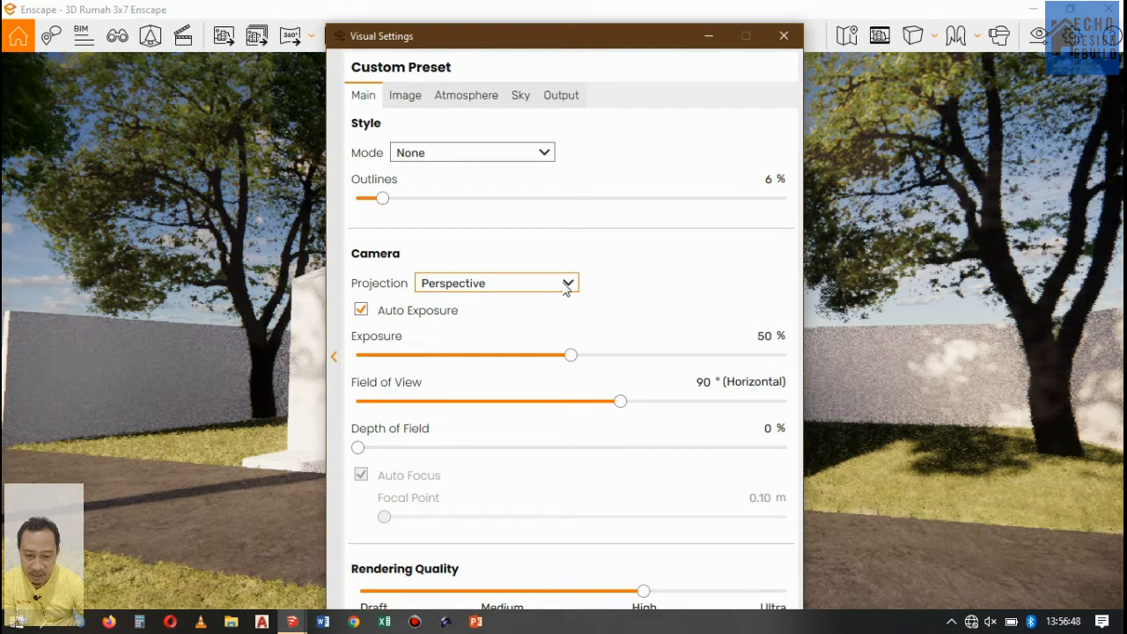
- Try the Two-Point and Orthographic camera projections, restore Perspective, and close the Visual Settings
click(568, 283)
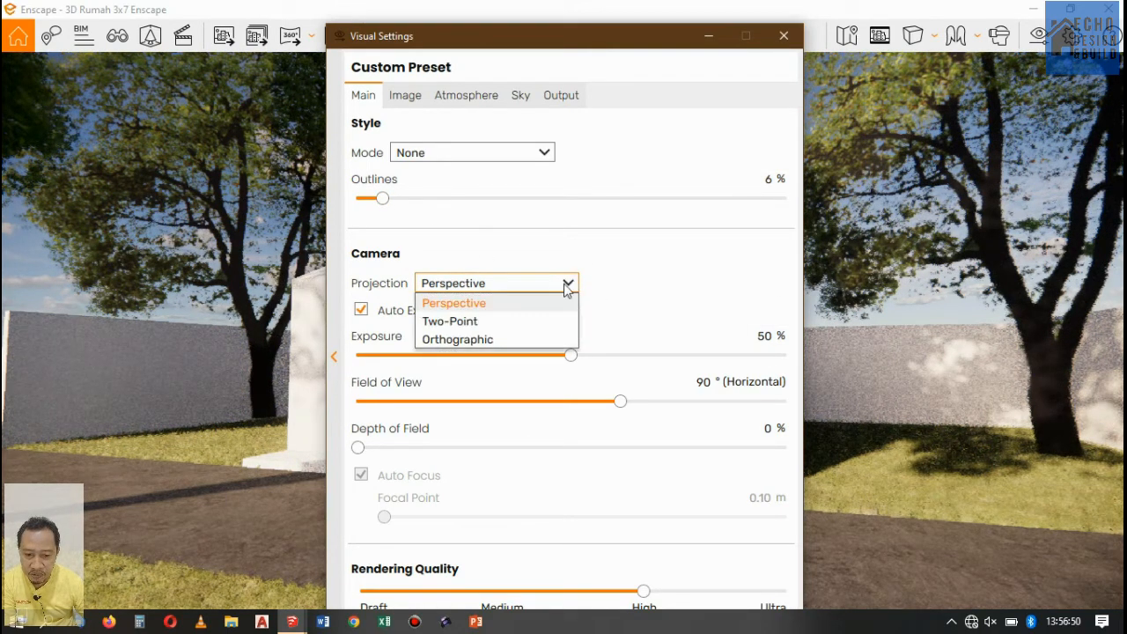
click(469, 324)
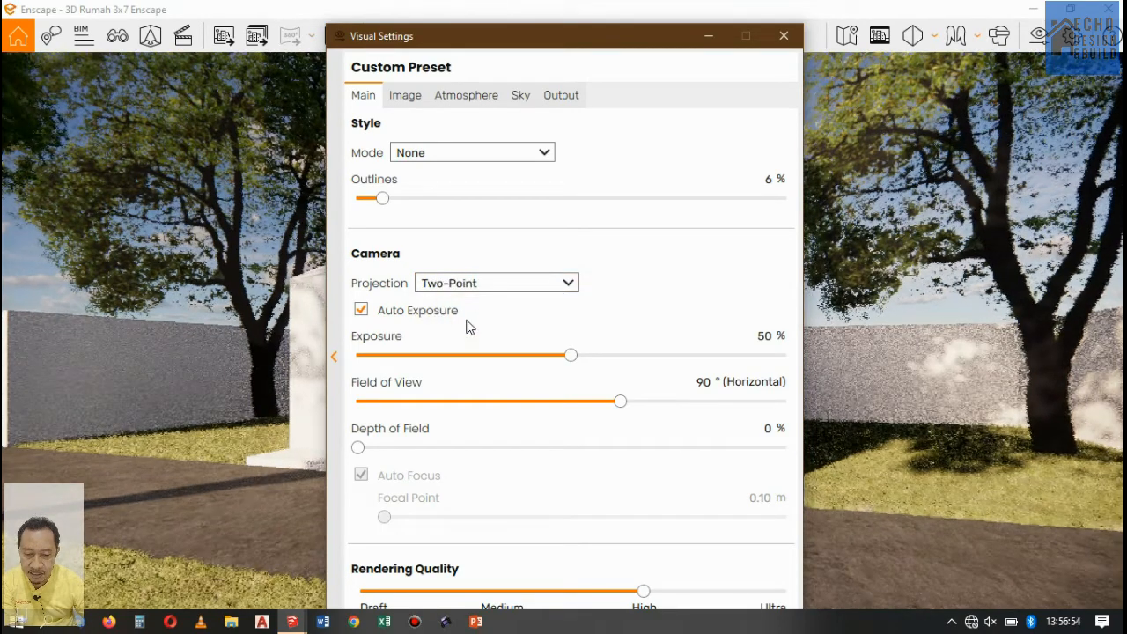
click(568, 285)
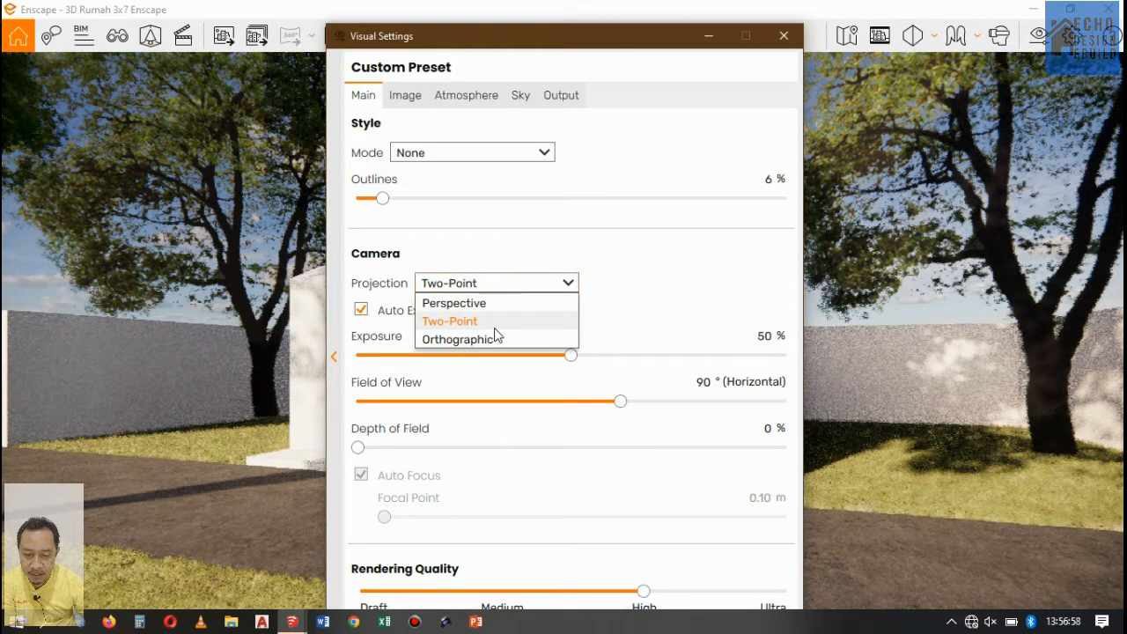
click(484, 339)
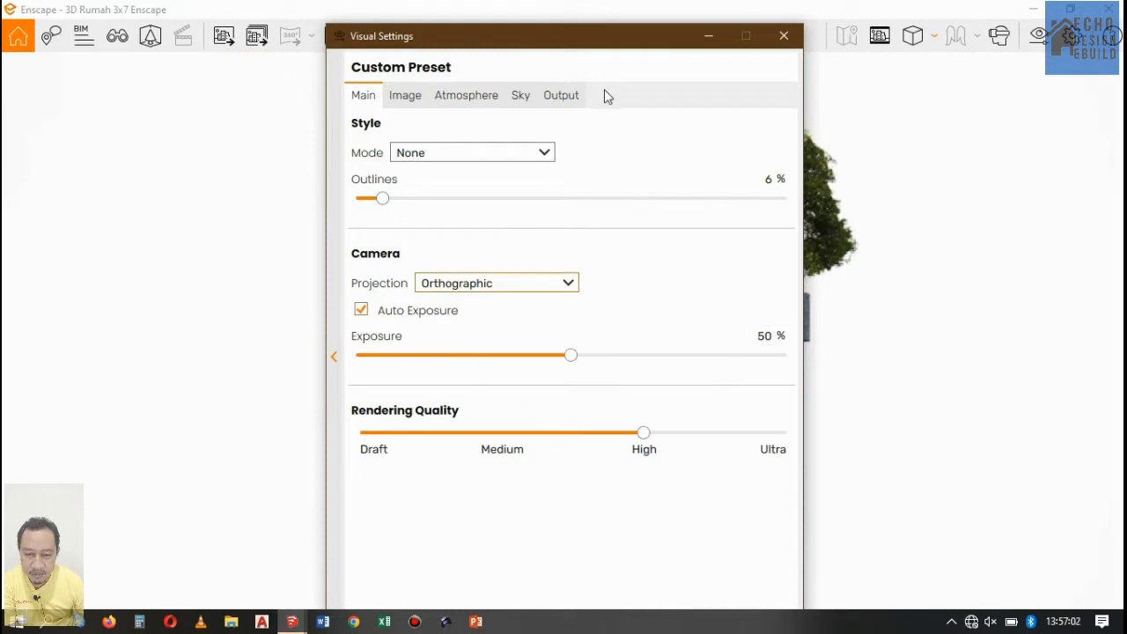
drag(577, 44, 652, 57)
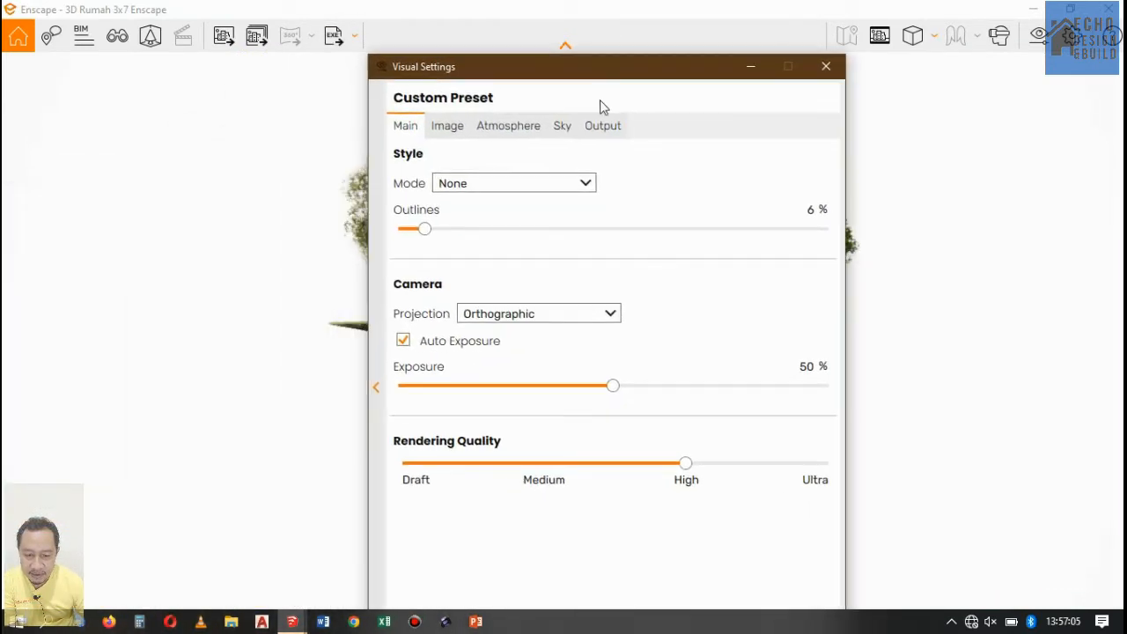
click(615, 315)
click(518, 343)
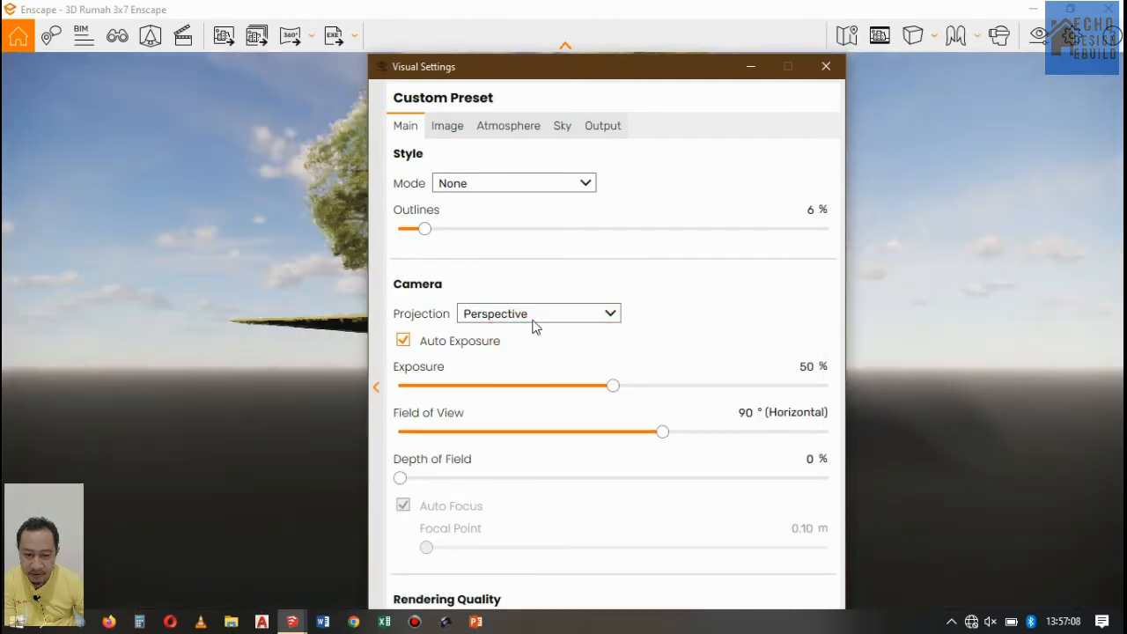
click(827, 68)
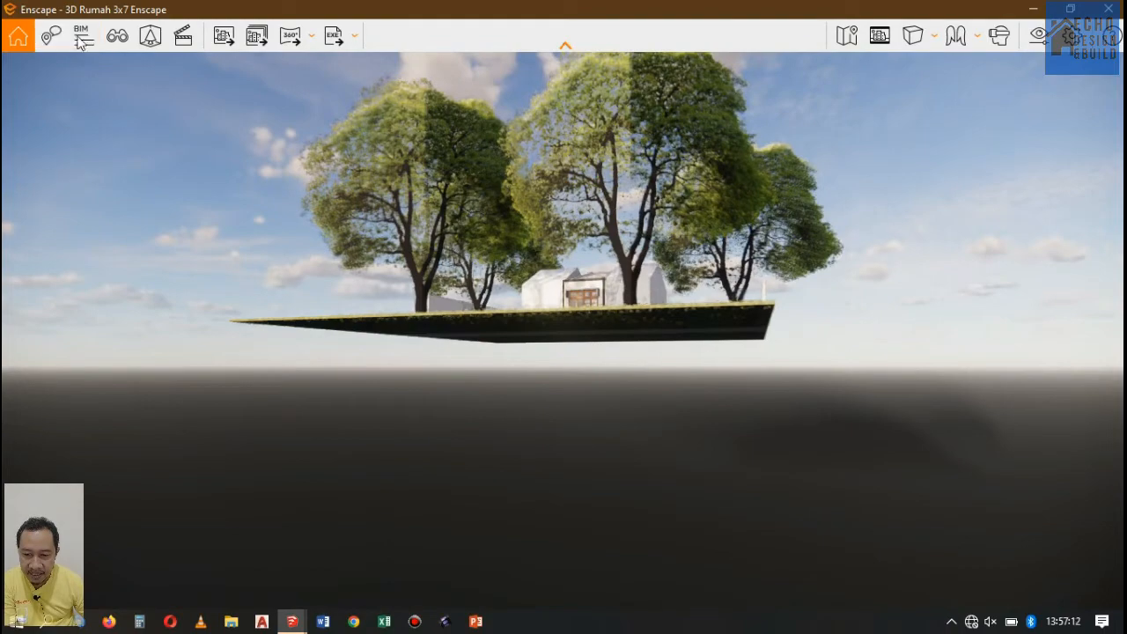
- Activate Scene 1 in View Management, preview Scene 2, return to Scene 1, and close View Management
click(112, 39)
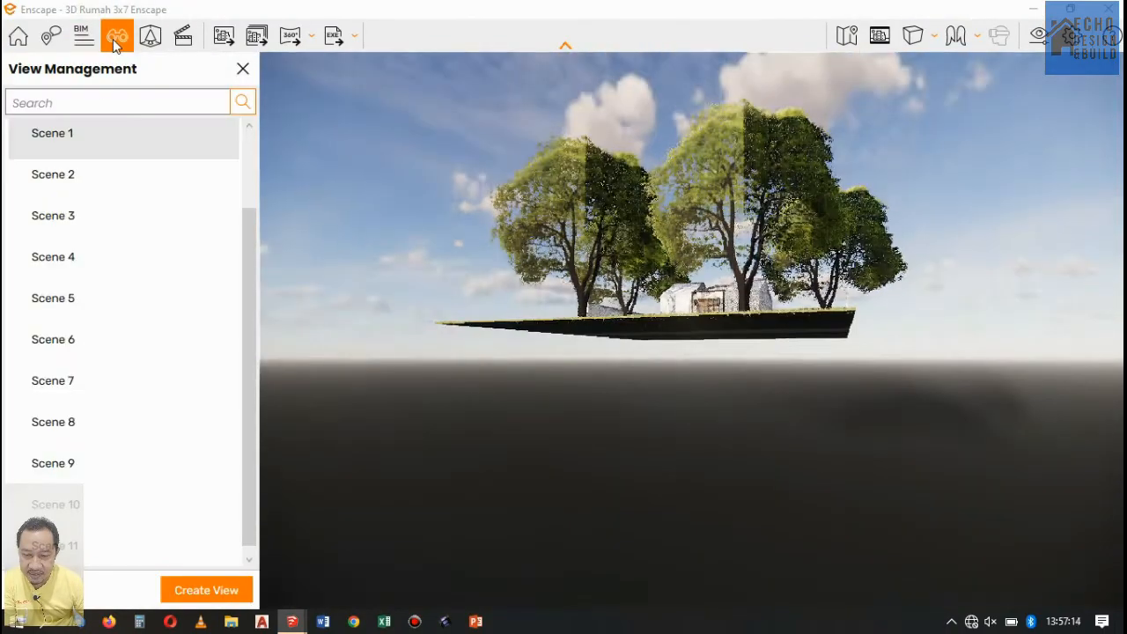
click(67, 138)
click(66, 139)
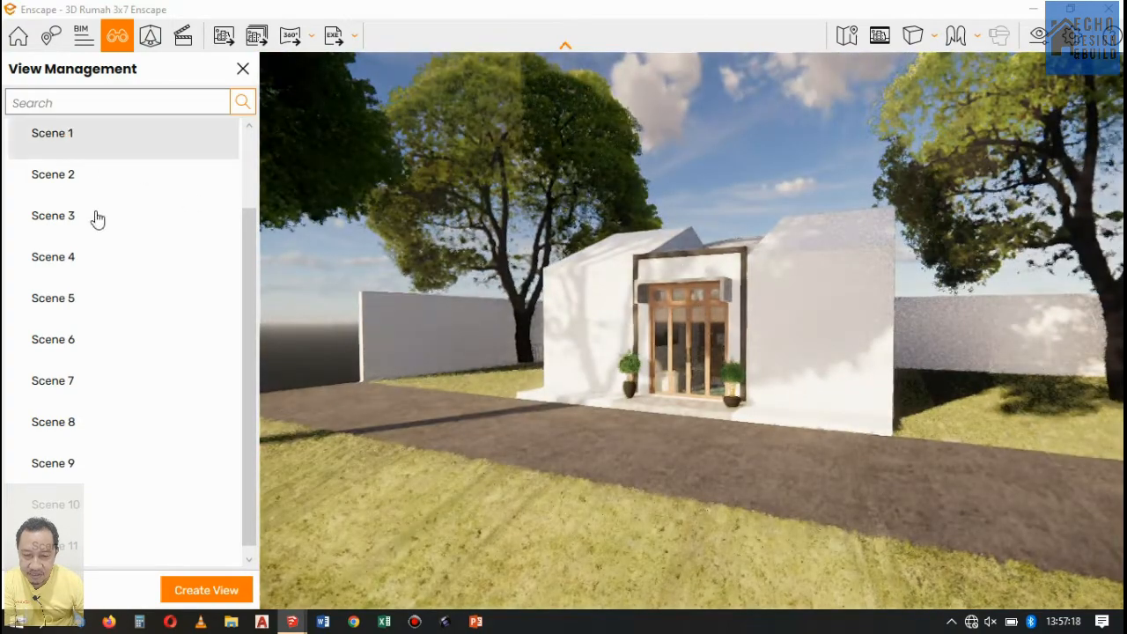
click(45, 178)
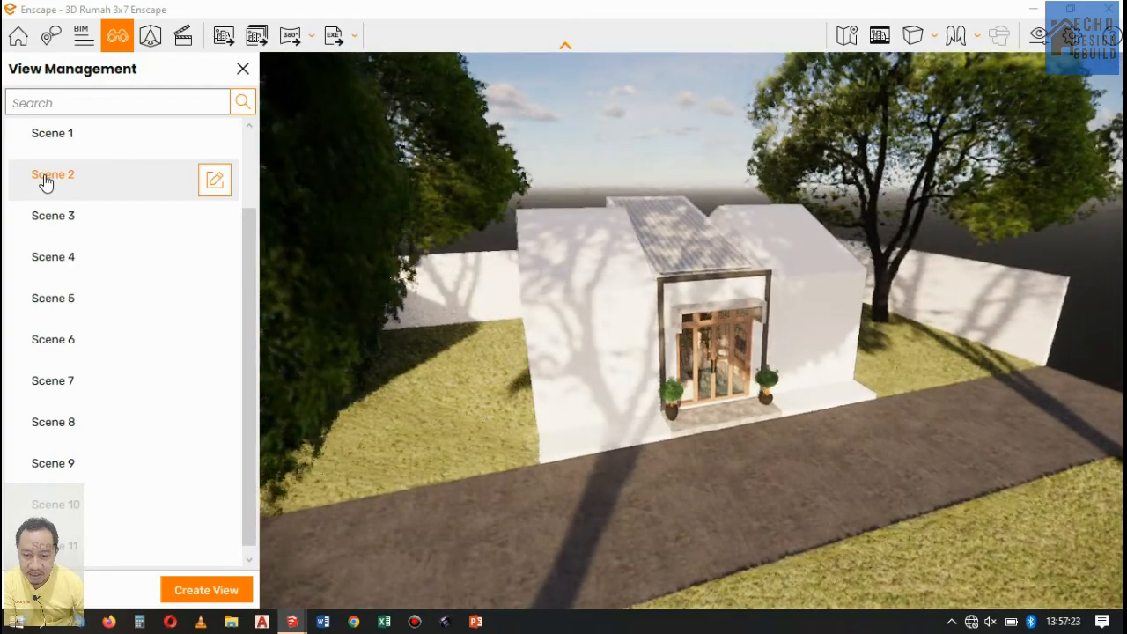
click(67, 132)
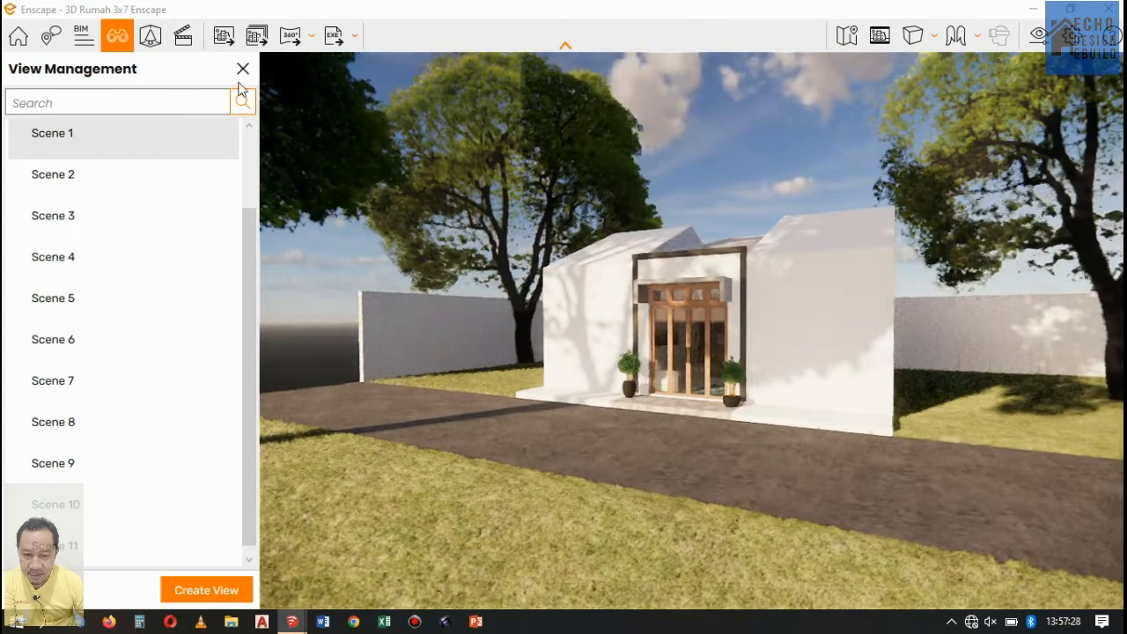
click(242, 70)
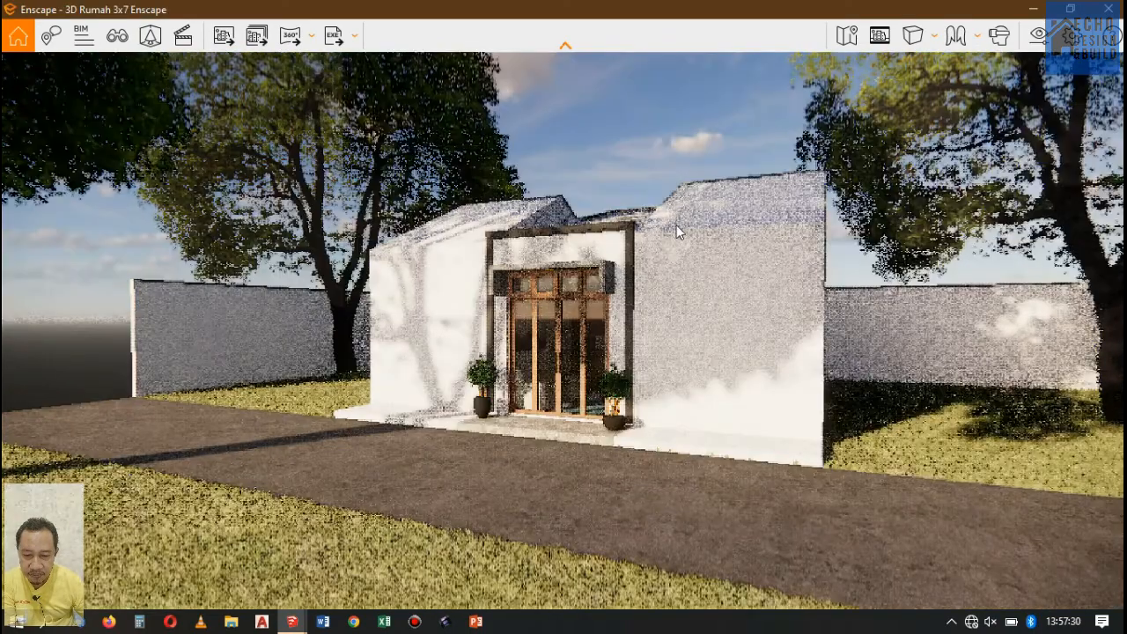
- Move the view closer to the house's front entrance
scroll(601, 279, up, 1)
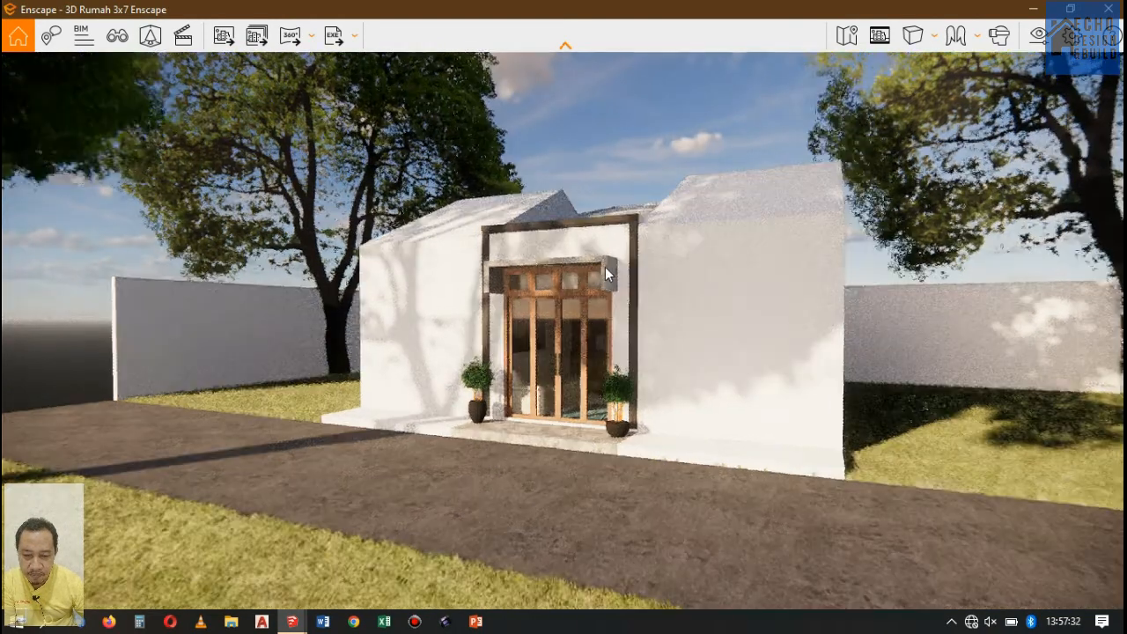
scroll(605, 273, up, 2)
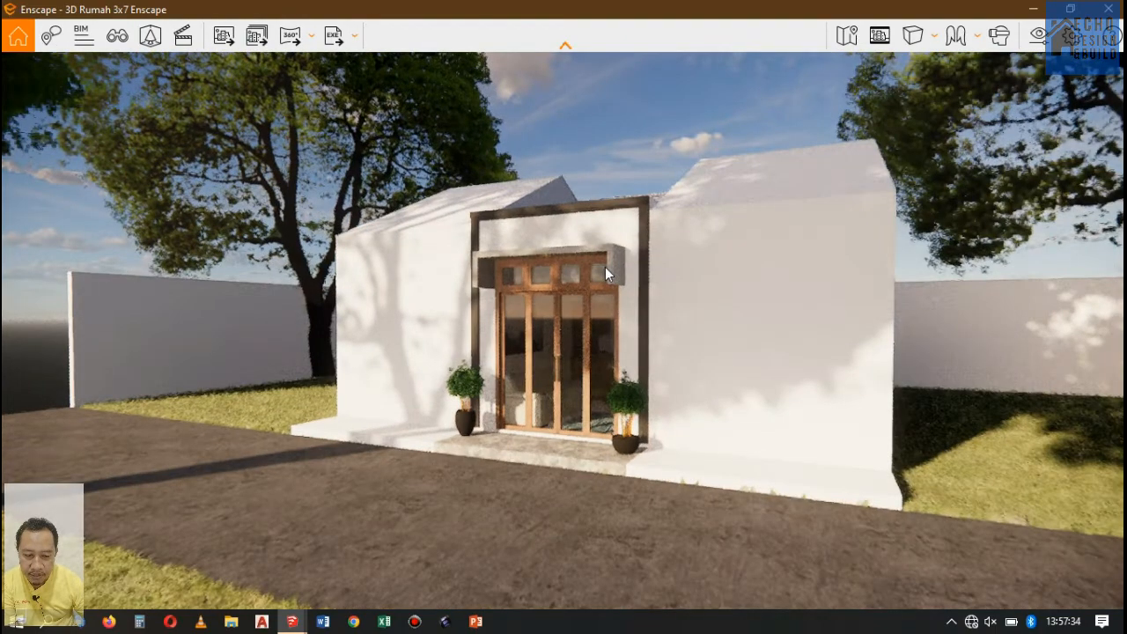
scroll(605, 273, up, 2)
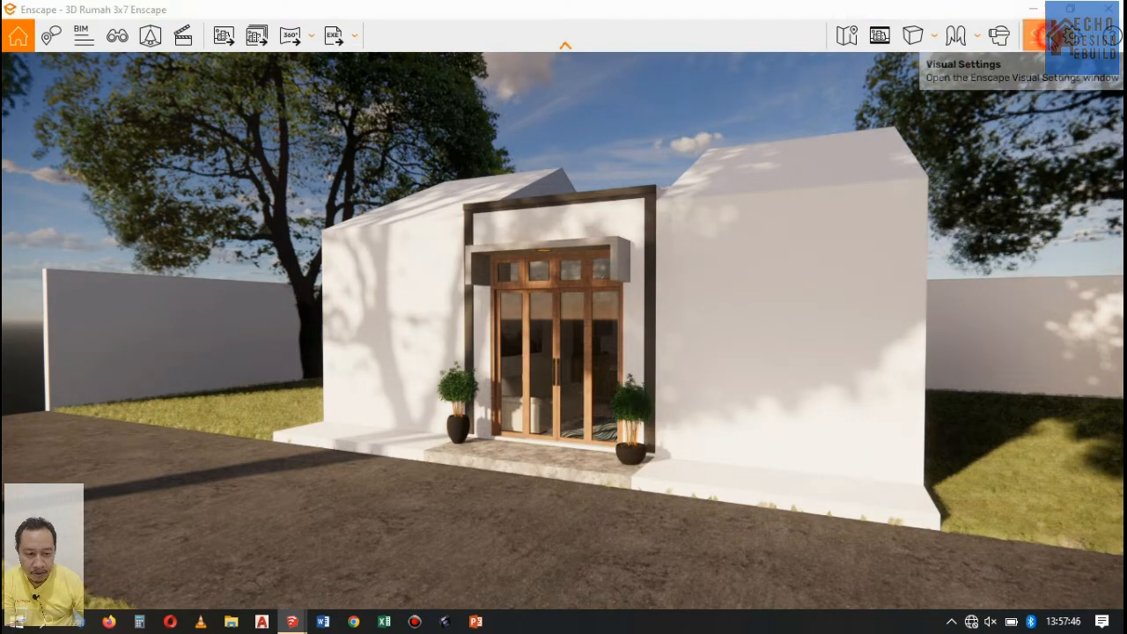
- Reopen the Visual Settings and review the Sky, Atmosphere and Image options
click(1071, 35)
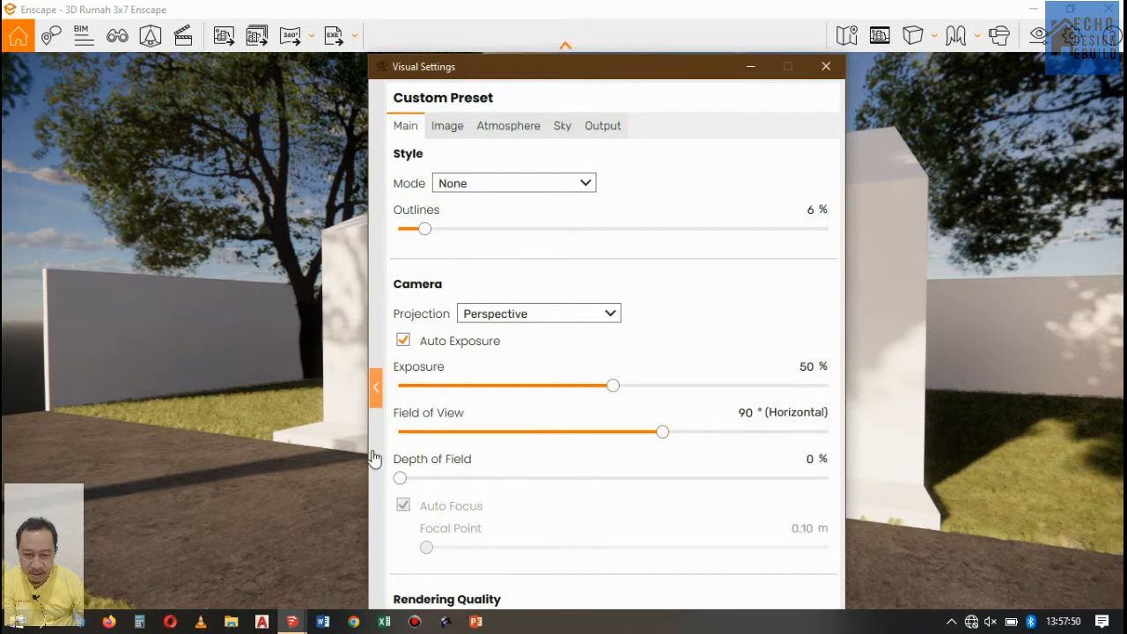
click(562, 127)
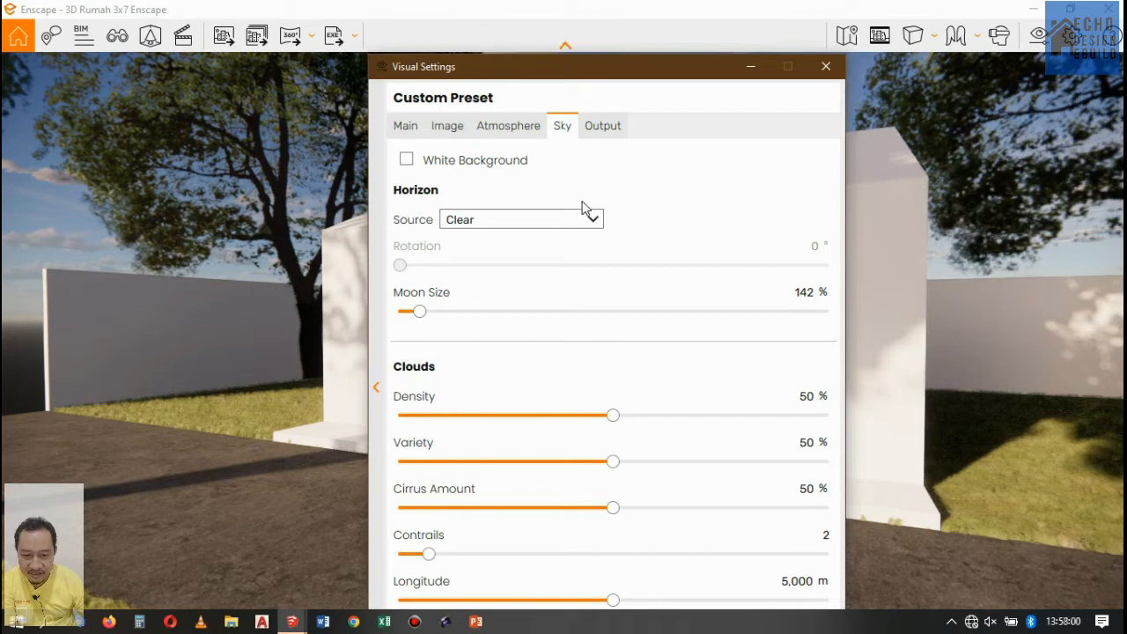
click(526, 127)
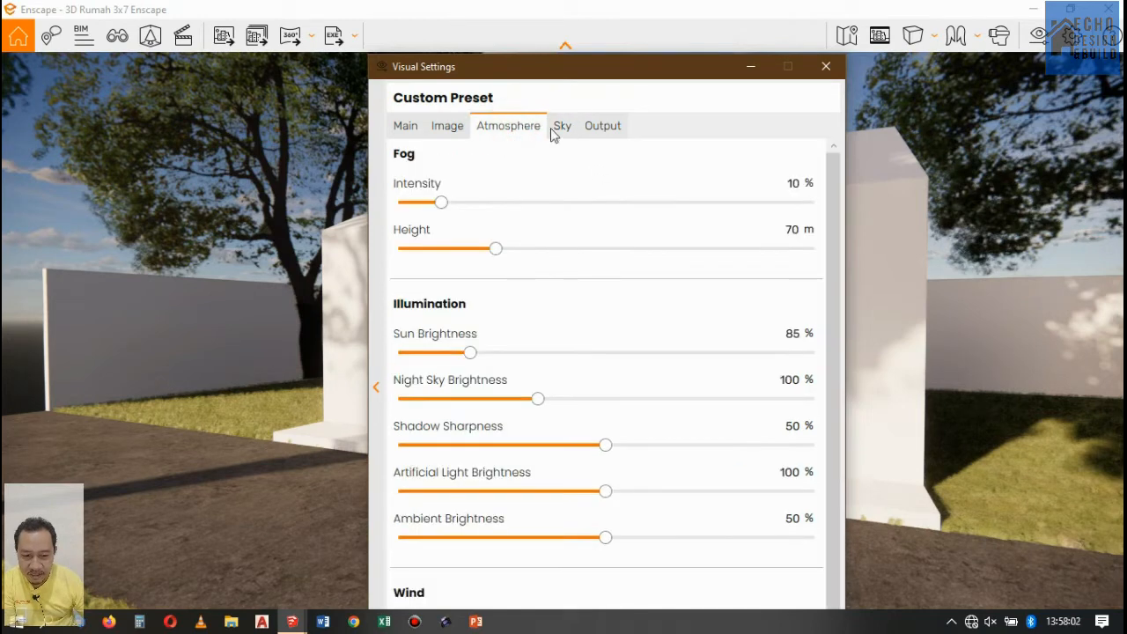
click(555, 130)
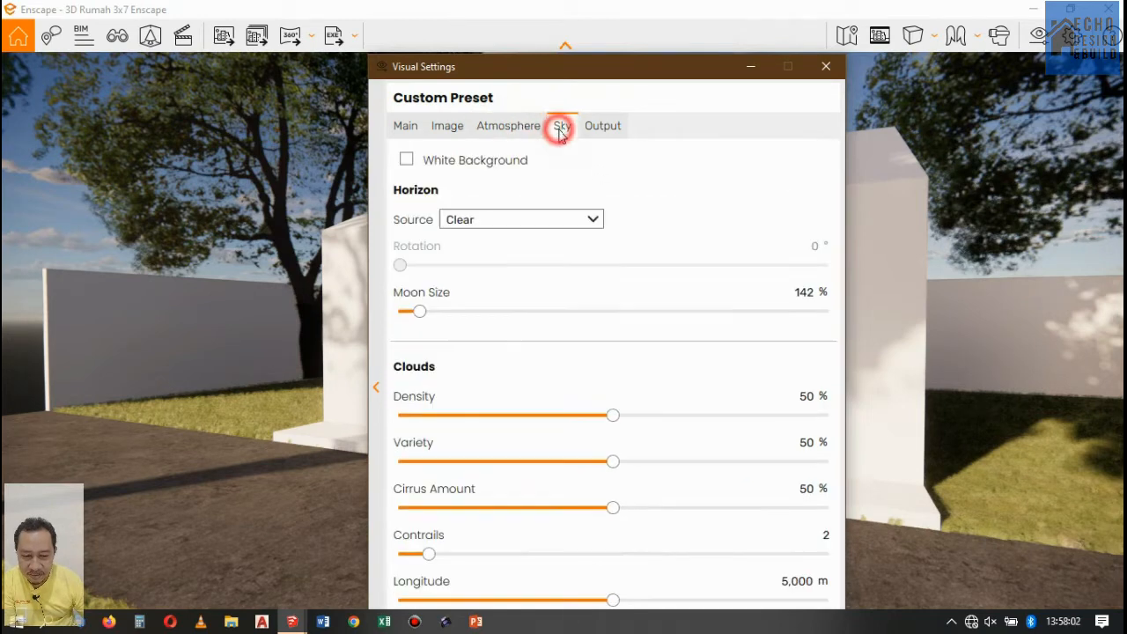
click(485, 128)
click(449, 132)
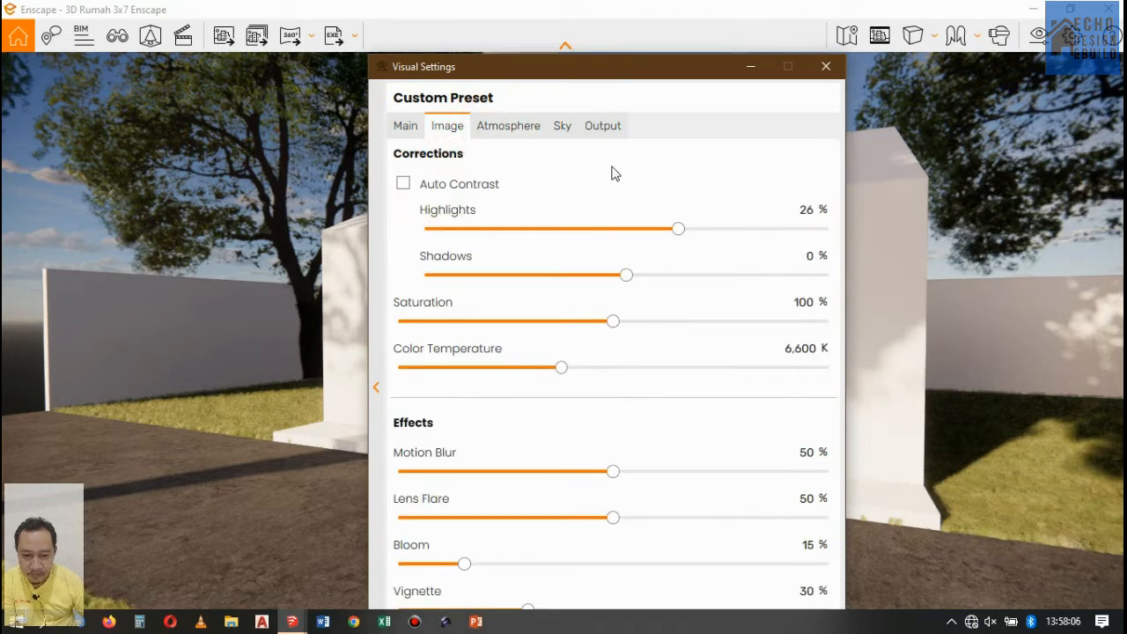
click(562, 125)
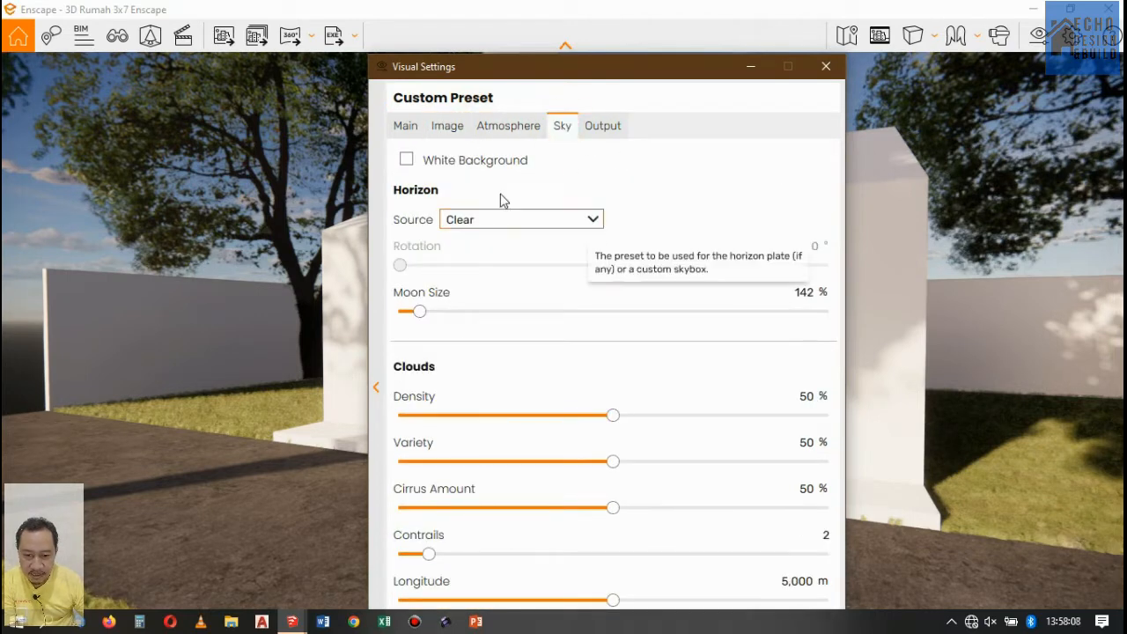
click(457, 126)
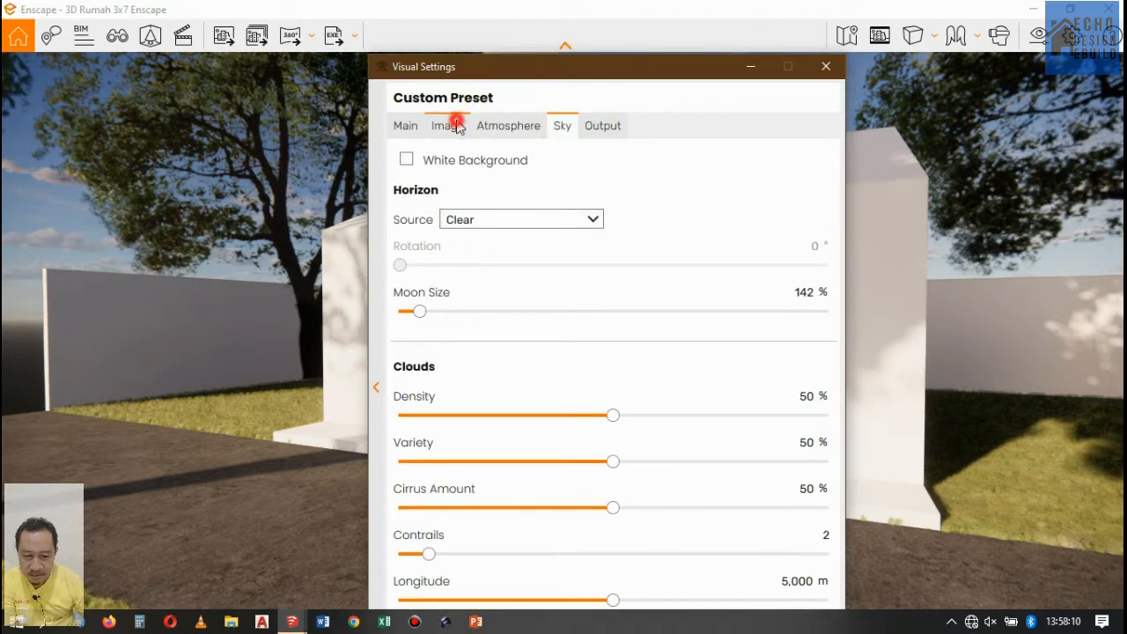
- Set the camera's Field of View to 95° and Depth of Field to 2%, with Auto Focus enabled
click(410, 126)
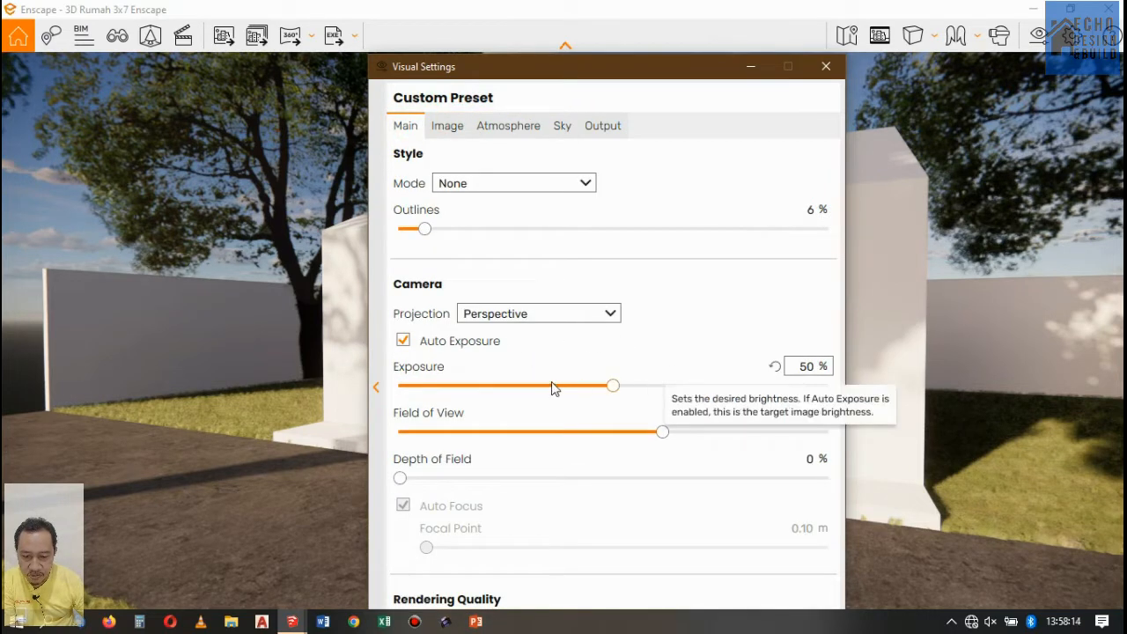
mouse_move(669, 437)
mouse_down()
mouse_move(624, 439)
mouse_move(680, 440)
mouse_up()
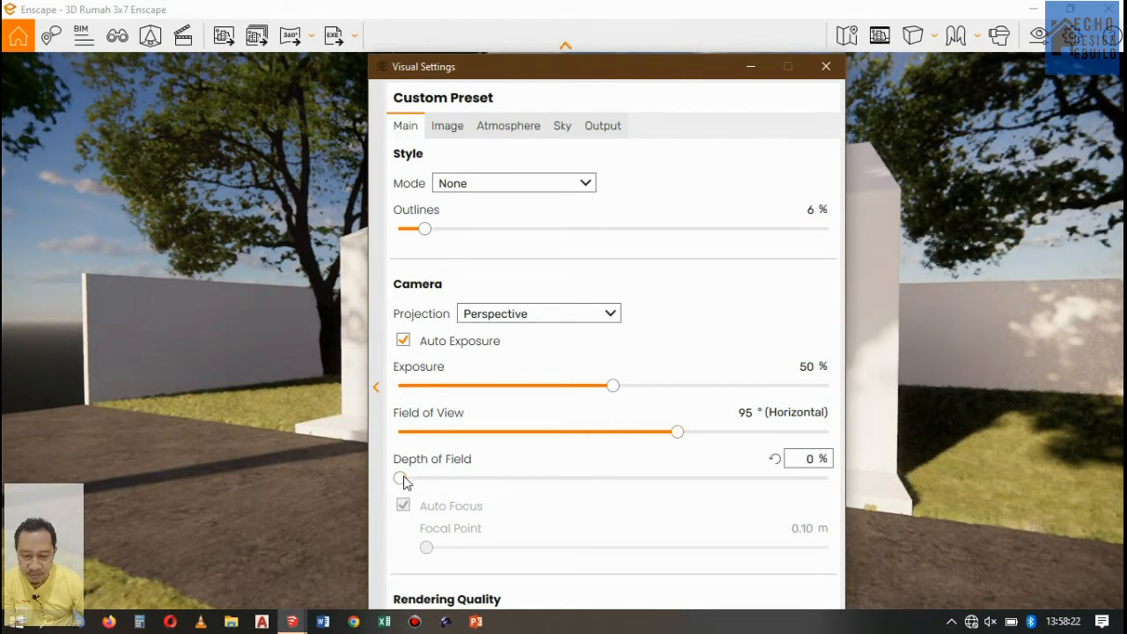
drag(404, 477, 445, 482)
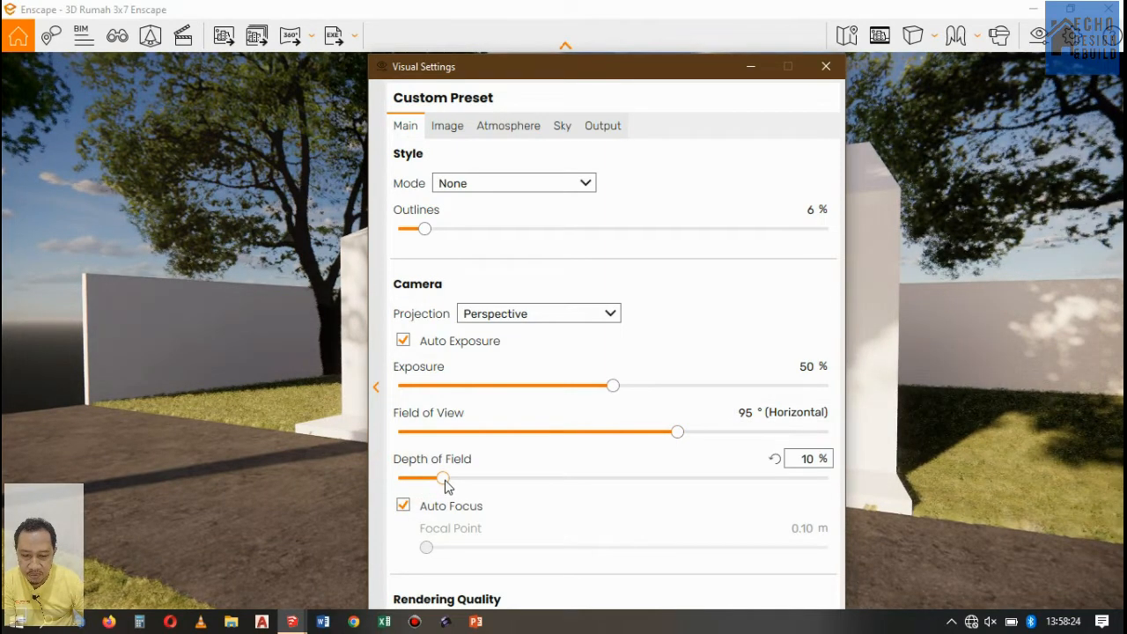
click(403, 506)
drag(443, 480, 408, 482)
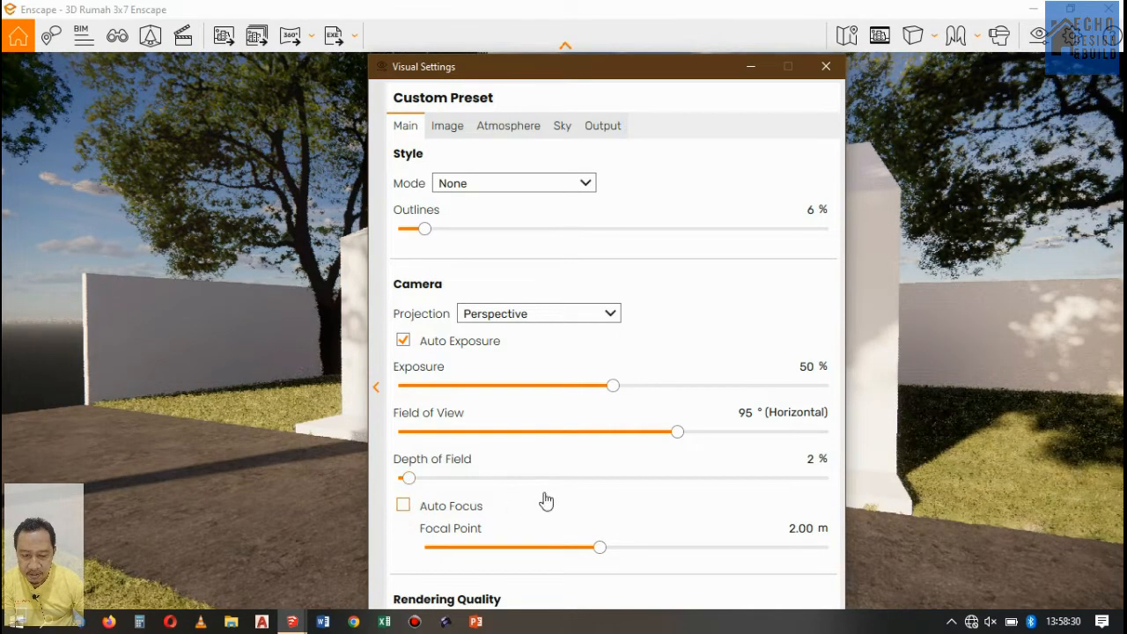
click(413, 507)
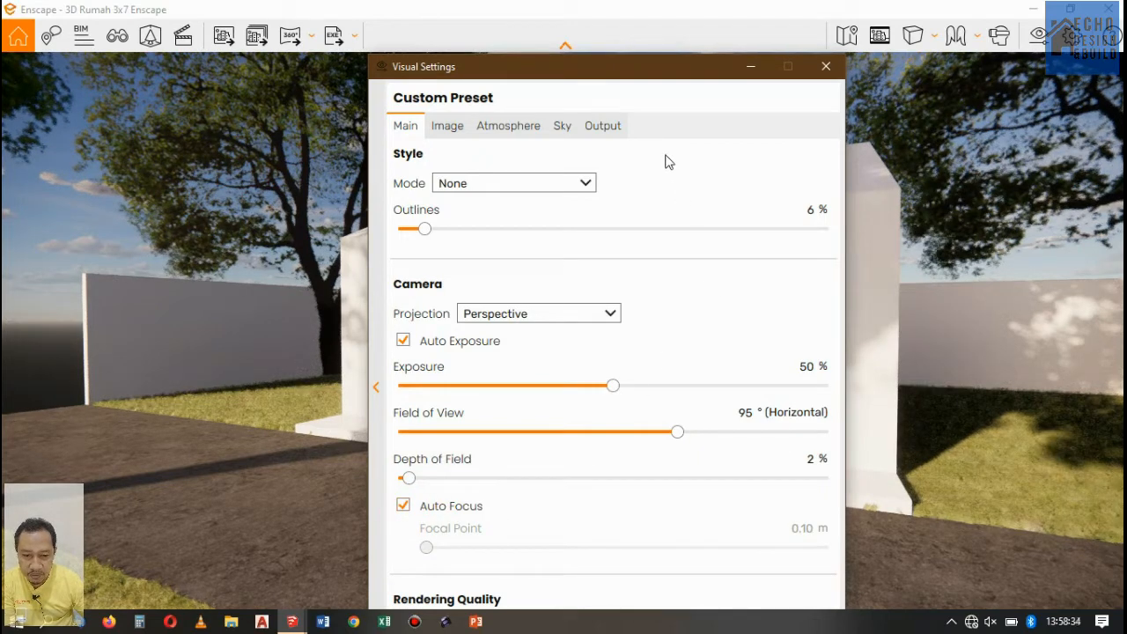
- Review the Rendering Quality, Image, Atmosphere, Sky and Output settings, and close the Visual Settings
drag(632, 73, 603, 19)
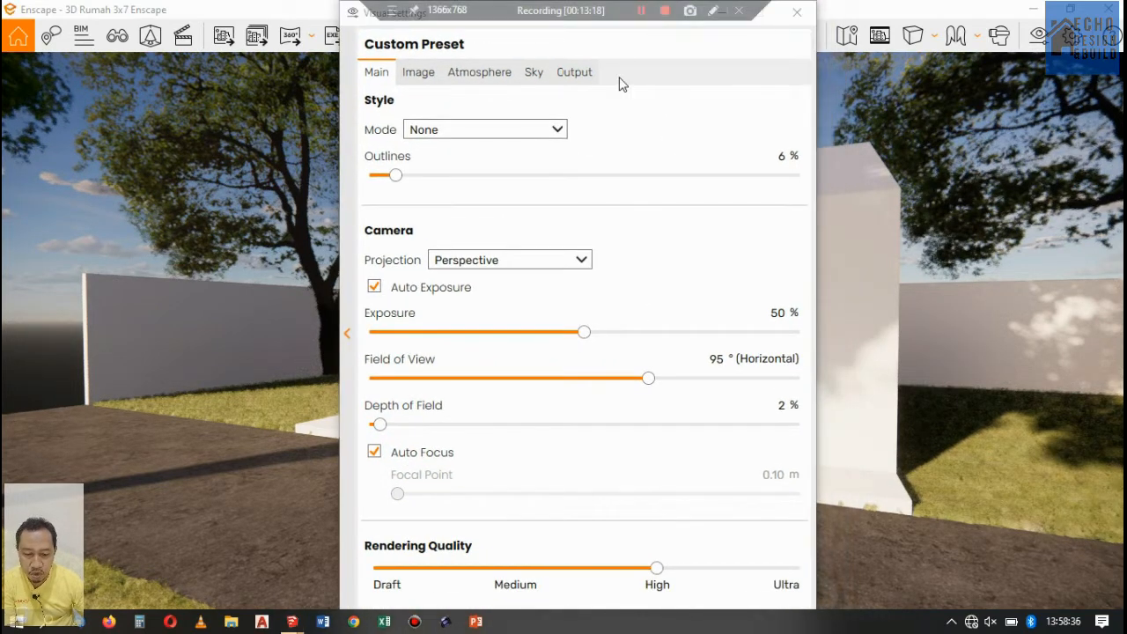
click(640, 508)
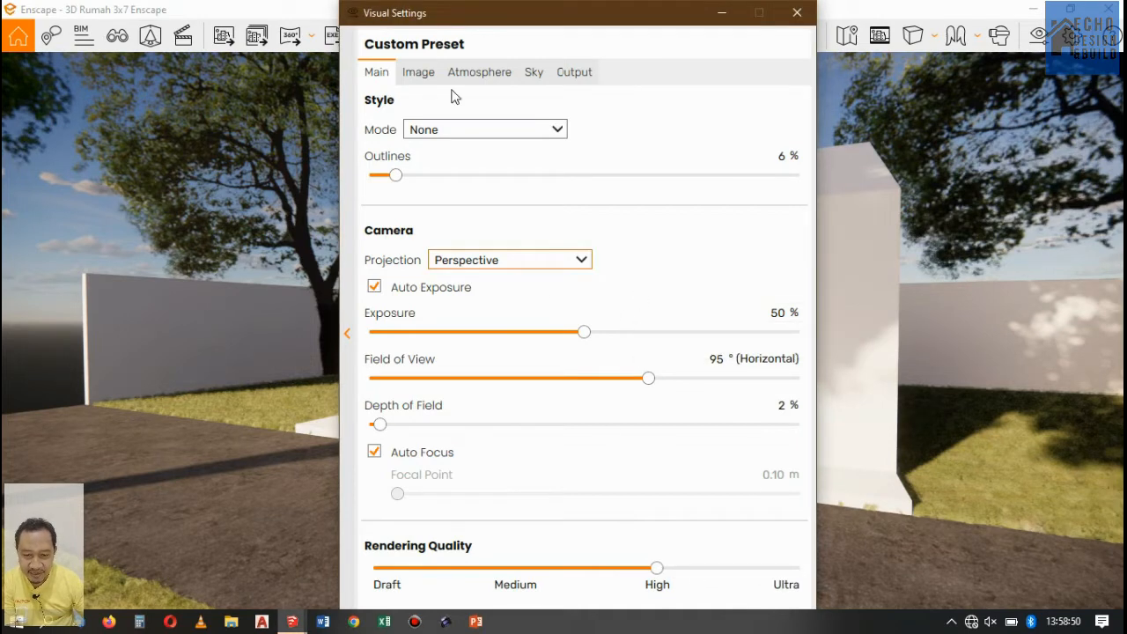
click(419, 74)
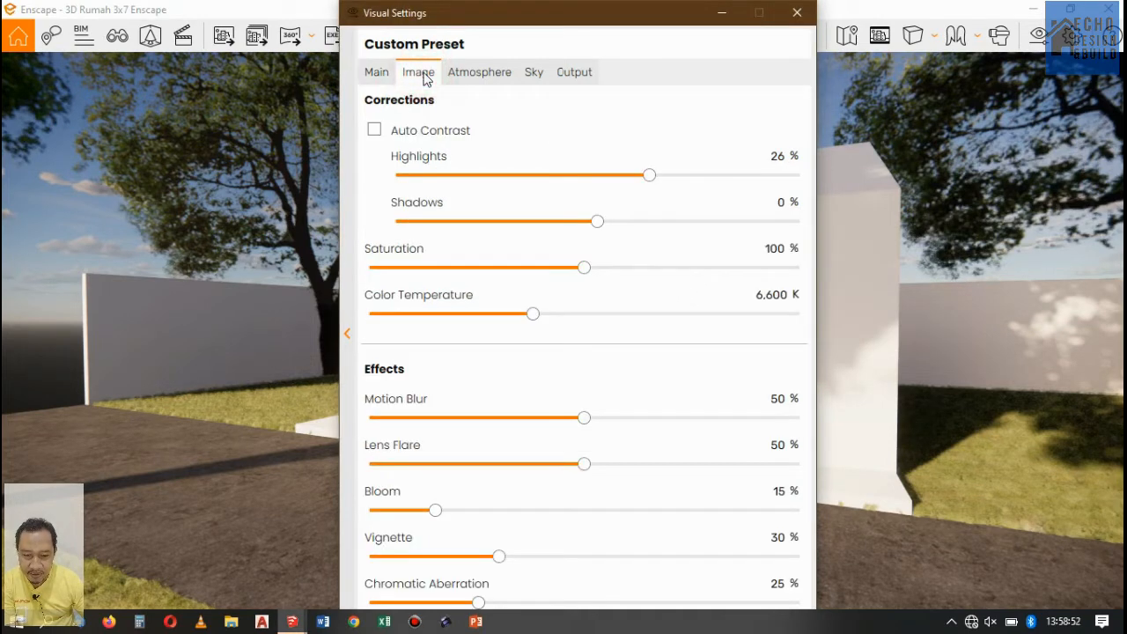
click(477, 73)
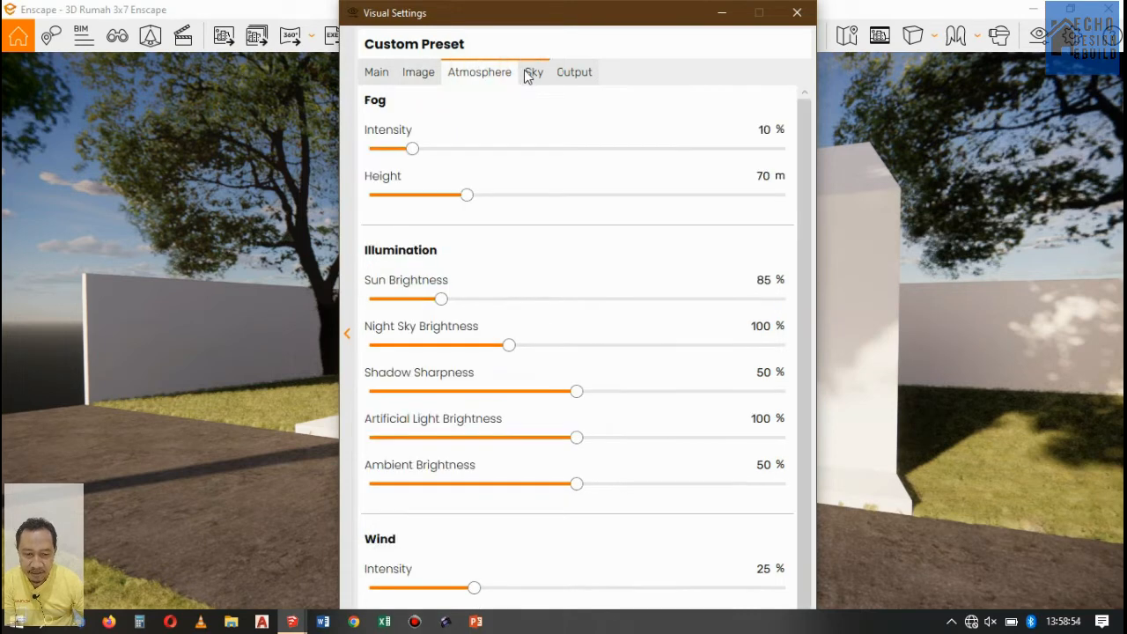
click(533, 74)
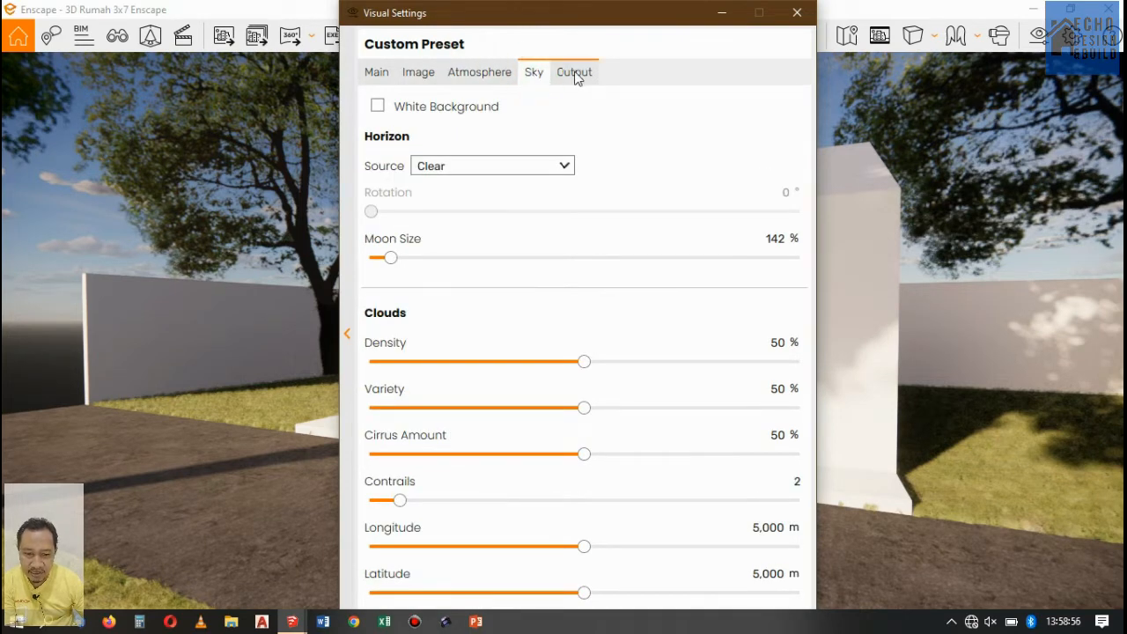
click(574, 74)
click(532, 73)
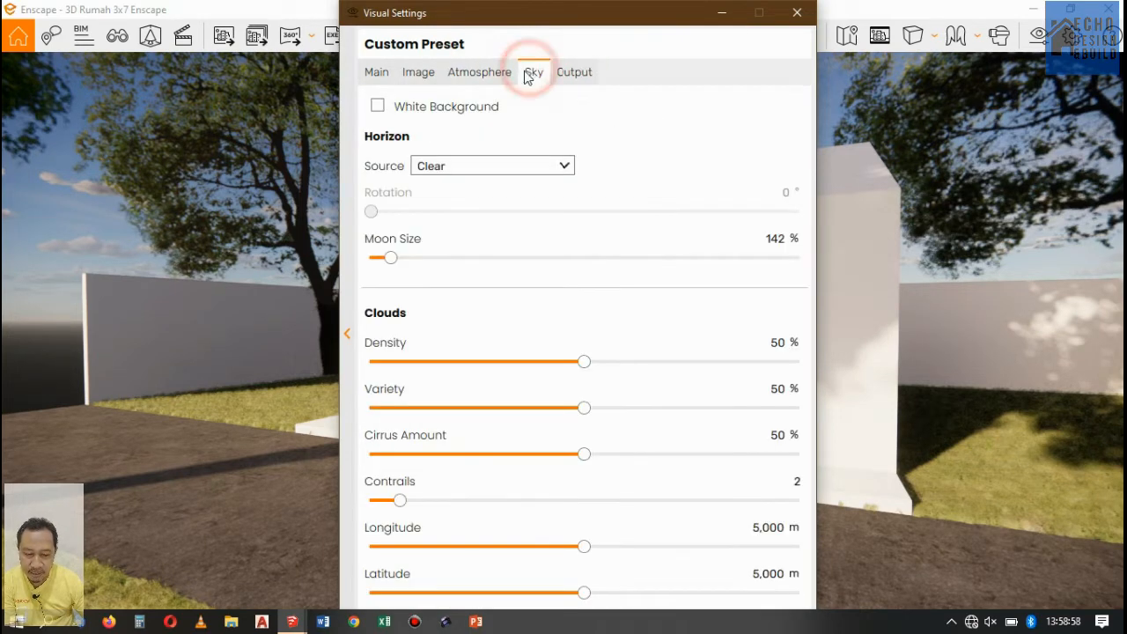
click(493, 79)
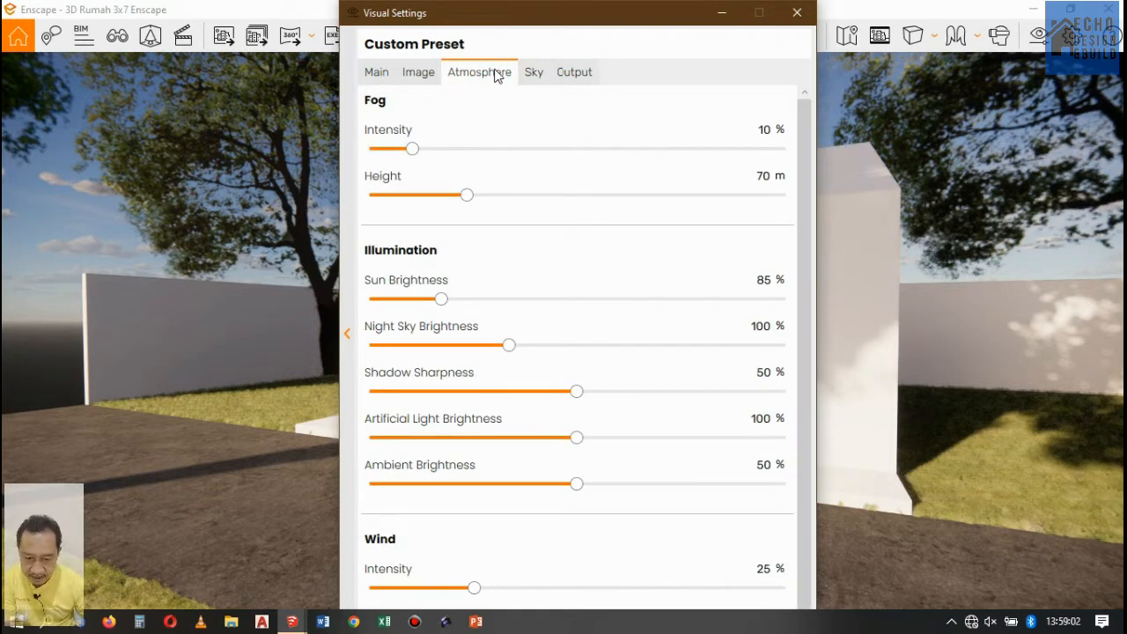
click(544, 75)
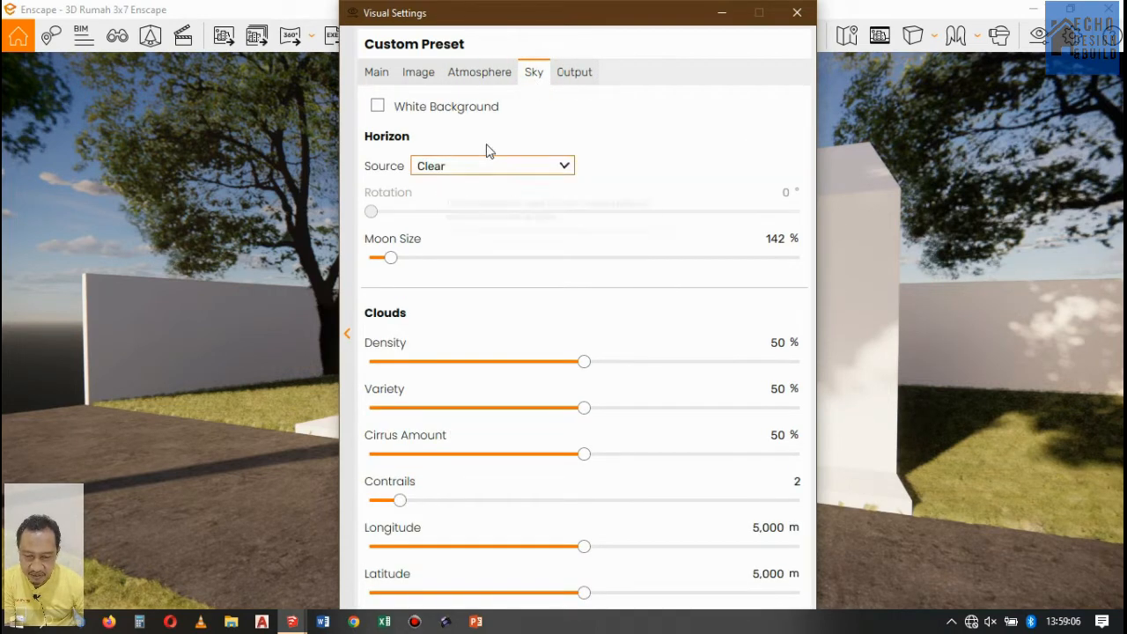
click(379, 74)
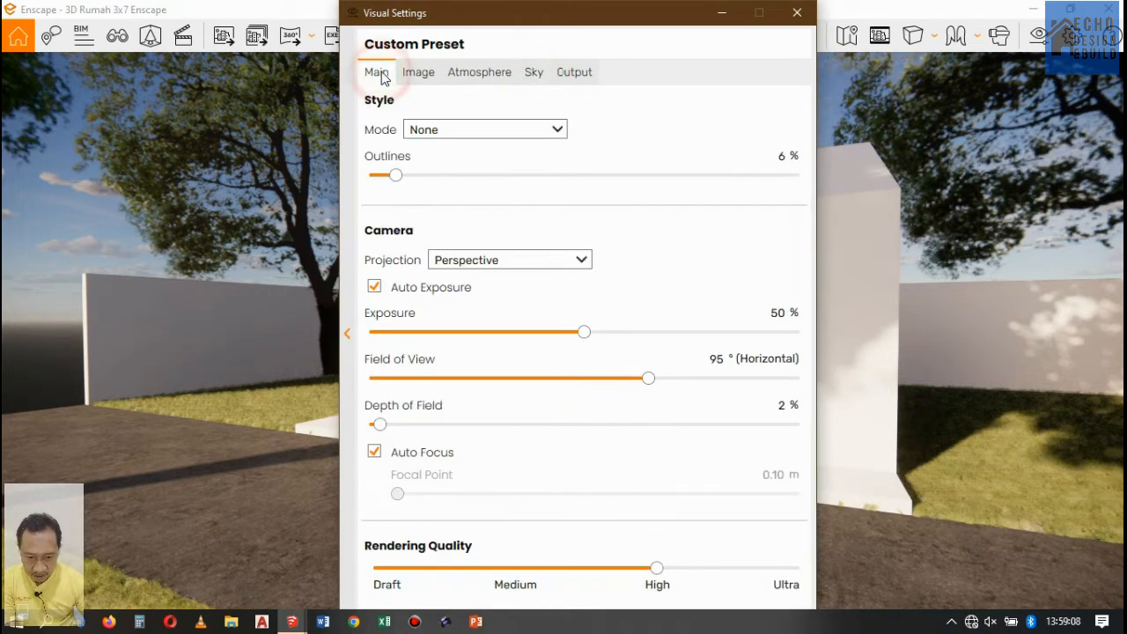
click(797, 12)
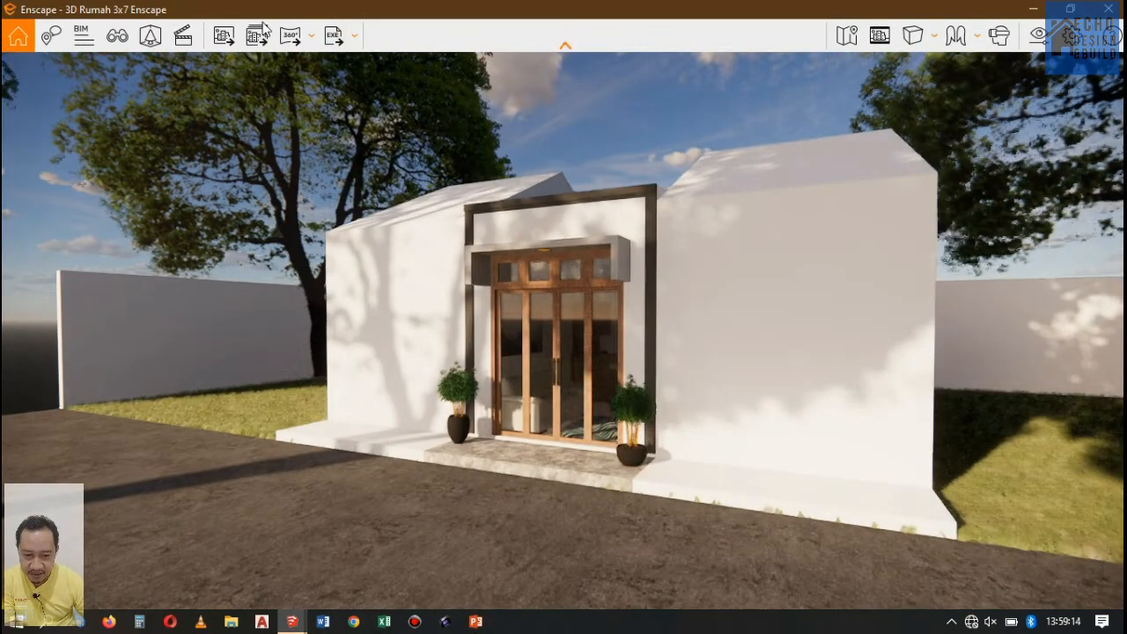
- Switch to SketchUp and sample the road's asphalt material to show it in the Enscape Material Editor
click(223, 37)
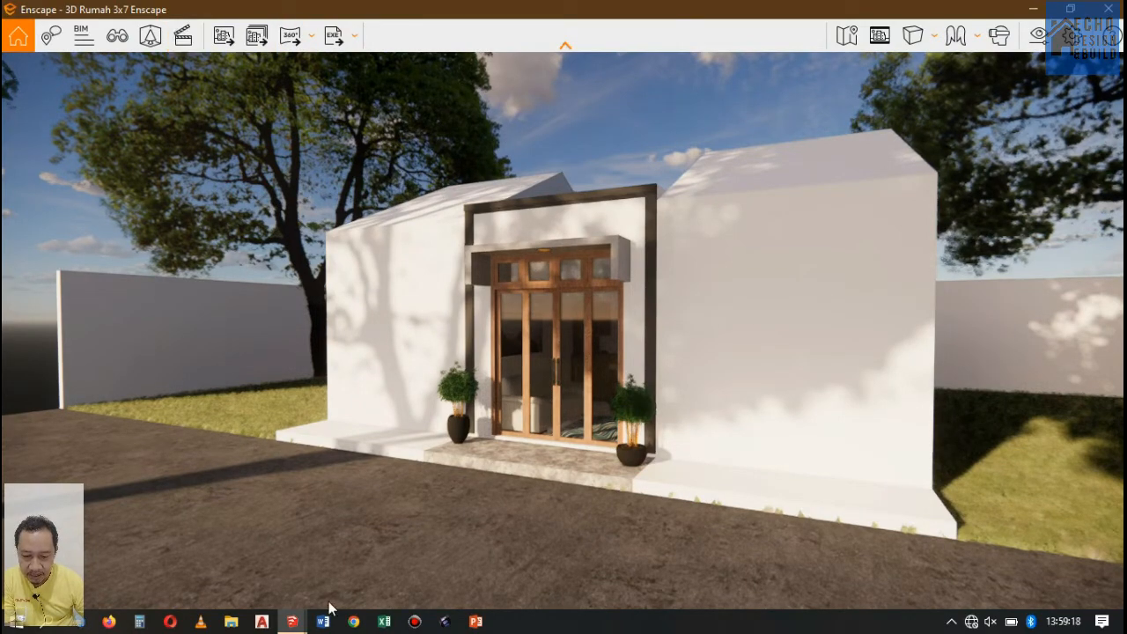
mouse_move(292, 621)
click(176, 531)
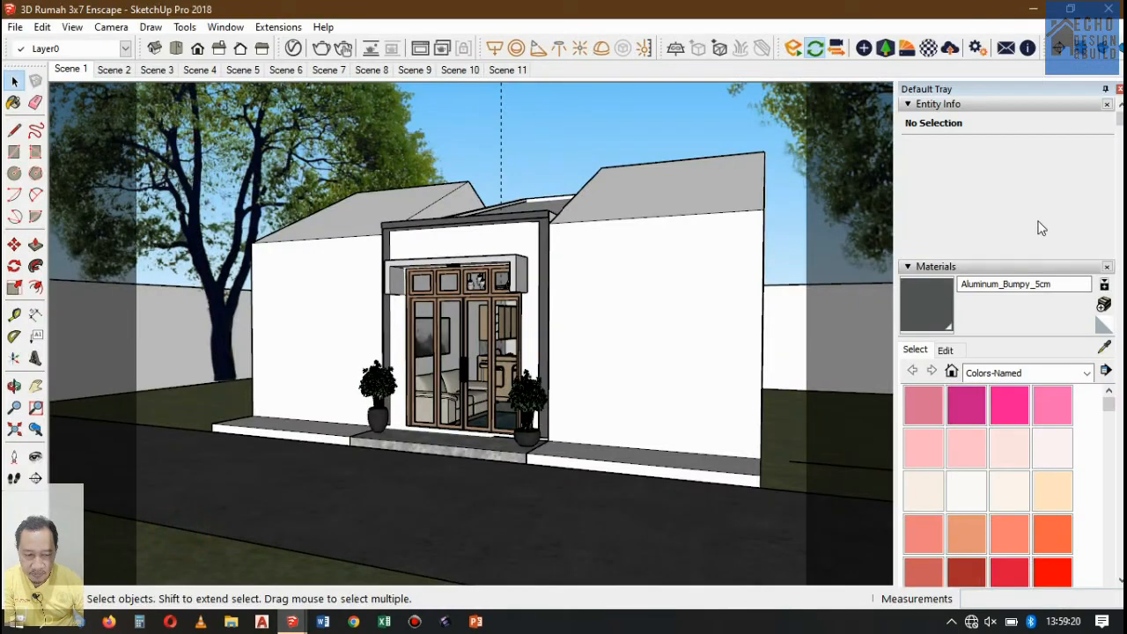
click(1104, 347)
click(395, 479)
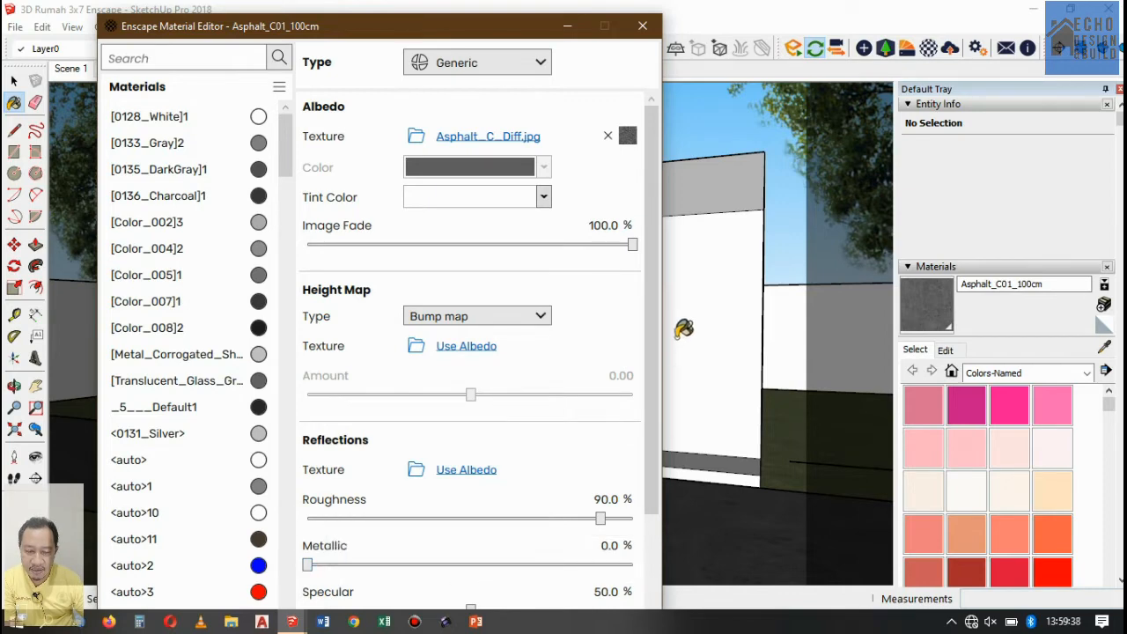
- Examine the asphalt material's albedo, height map, reflection and transparency settings, and close the Material Editor
drag(656, 322, 642, 160)
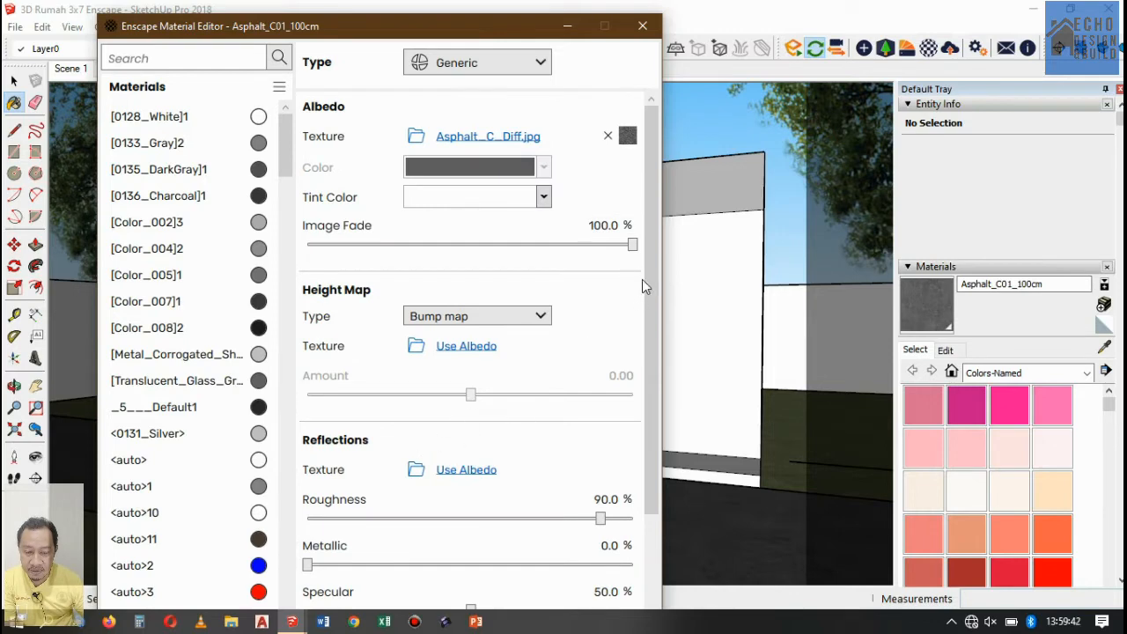
drag(655, 253, 665, 449)
drag(661, 359, 659, 246)
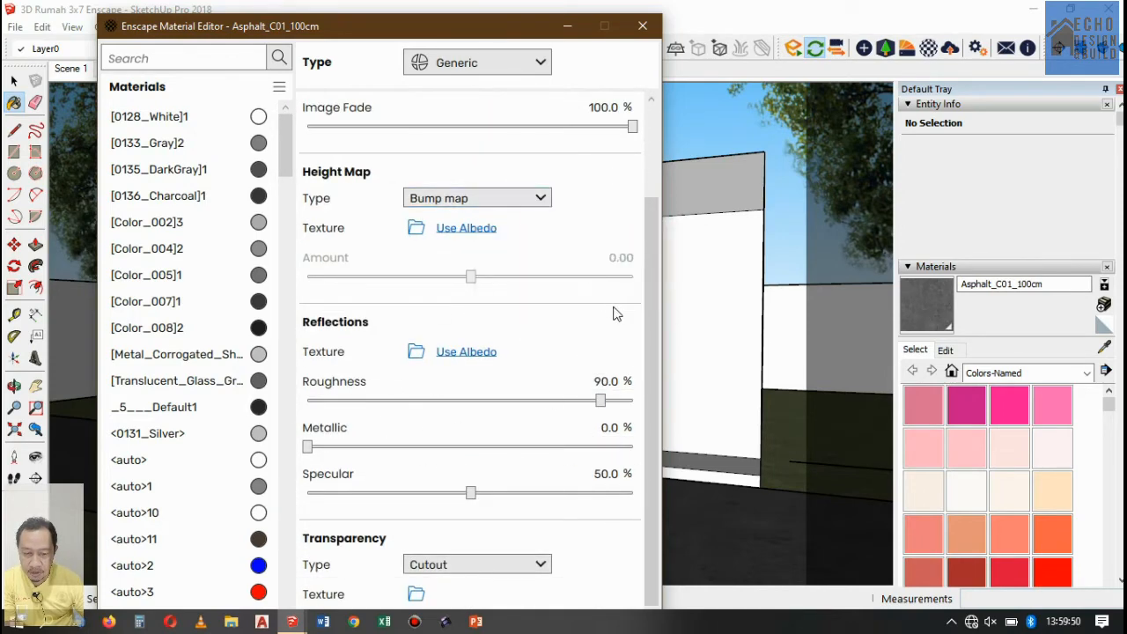
drag(649, 343, 643, 389)
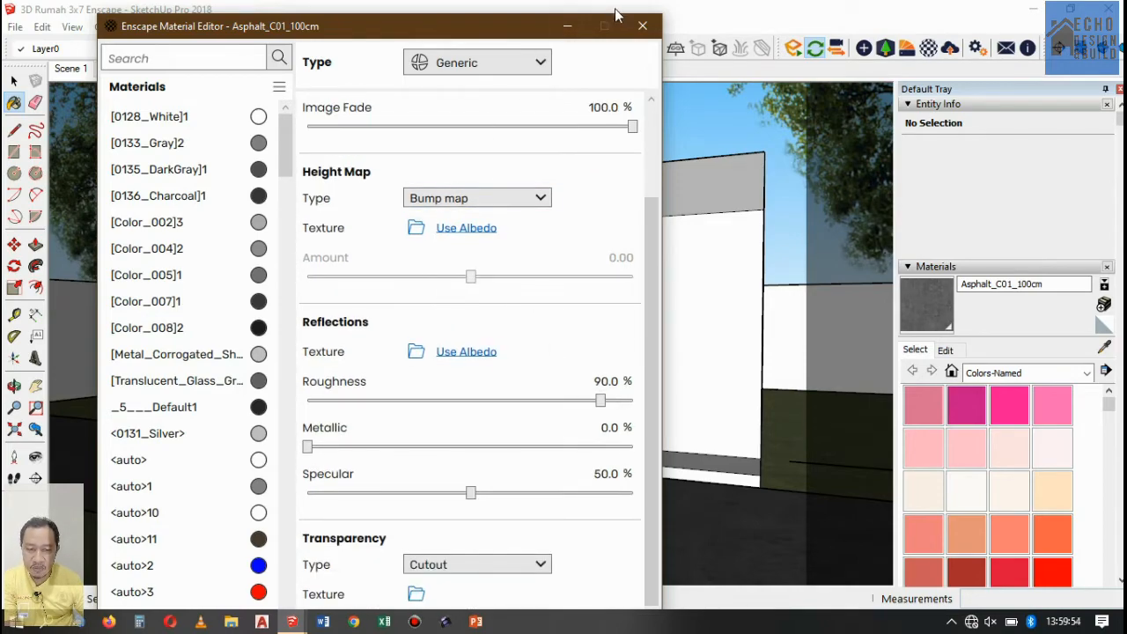
click(643, 25)
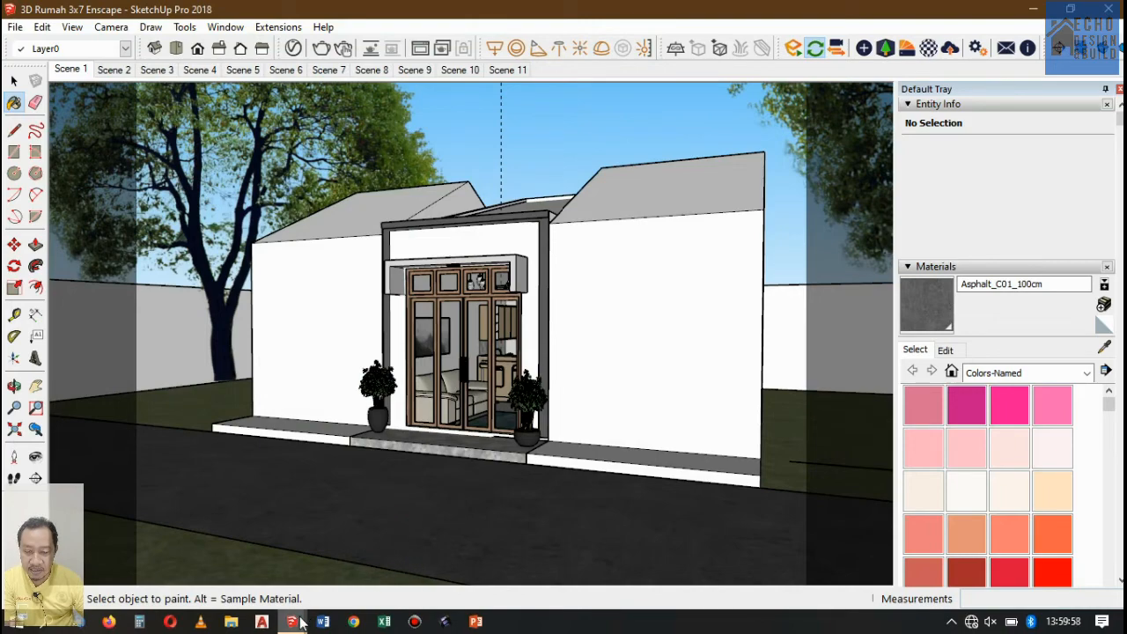
- Return to the Enscape render window and view the house's front facade from closer and farther away
mouse_move(299, 623)
click(381, 559)
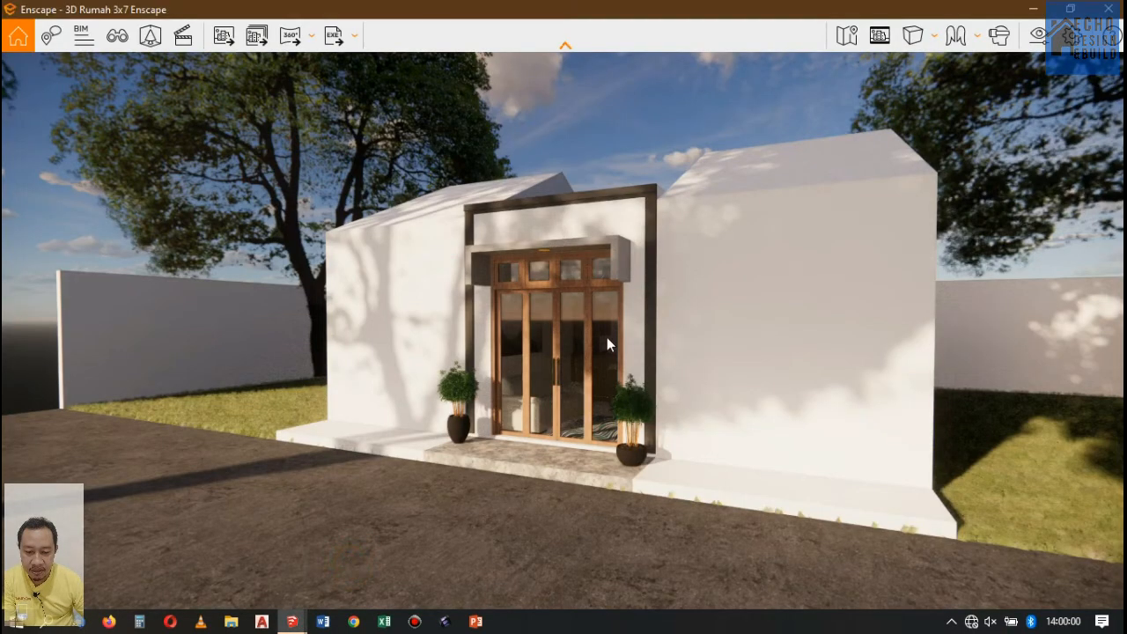
scroll(607, 338, up, 1)
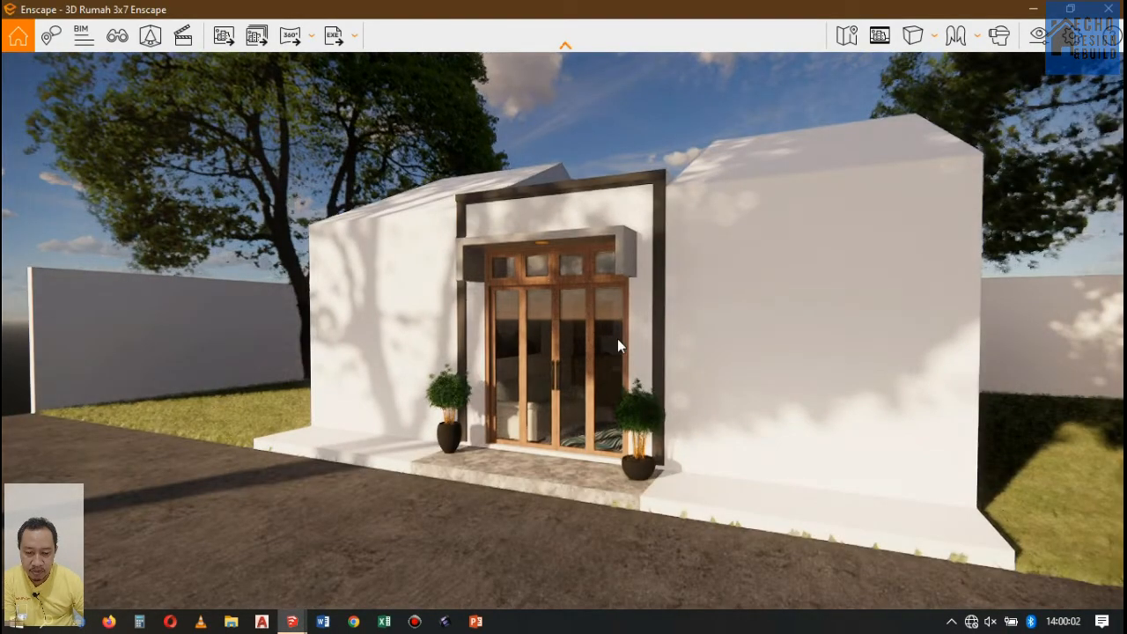
scroll(617, 338, down, 2)
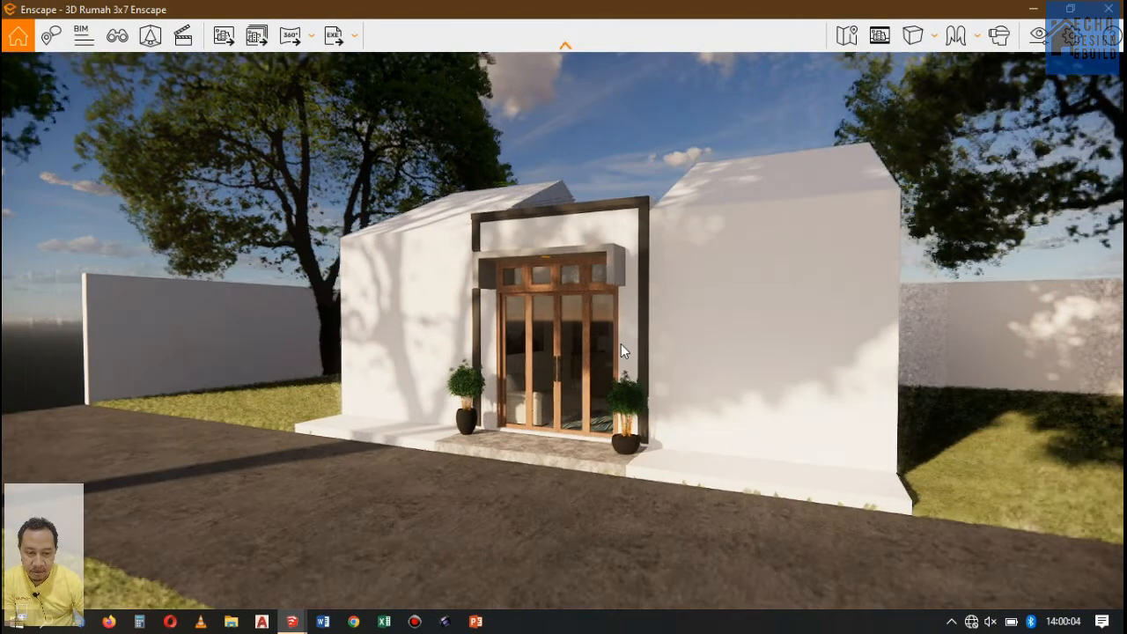
- Frame the house's front facade with both trees and save the render as a JPEG image in Pictures under the suggested name
mouse_move(618, 338)
right_down()
mouse_move(639, 350)
mouse_move(615, 347)
right_up()
scroll(588, 376, up, 1)
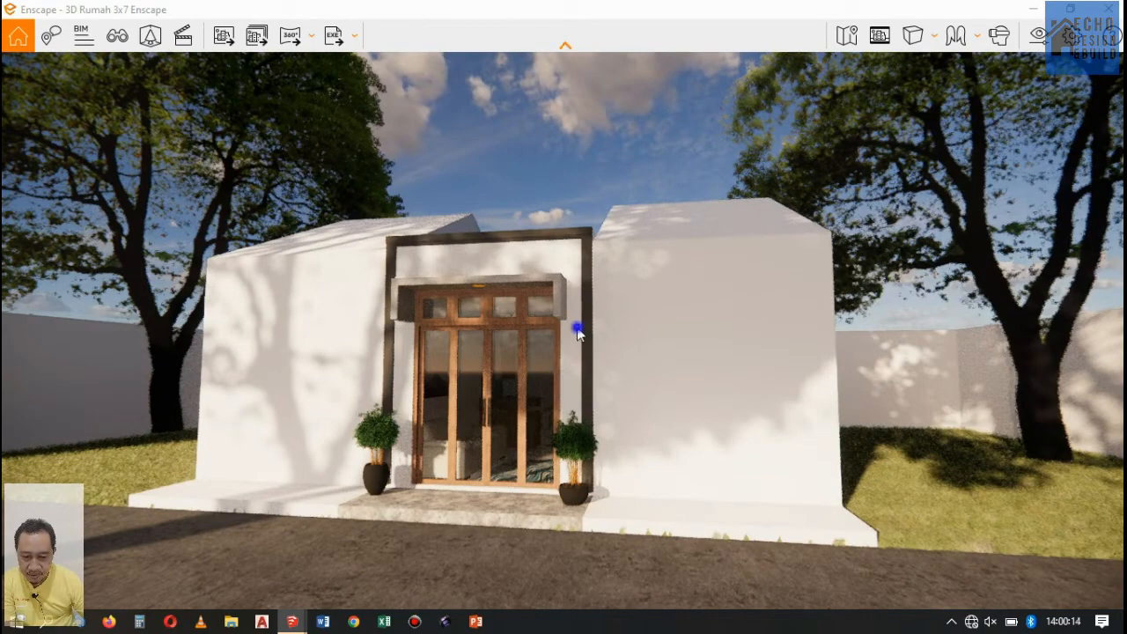
right_drag(572, 326, 577, 326)
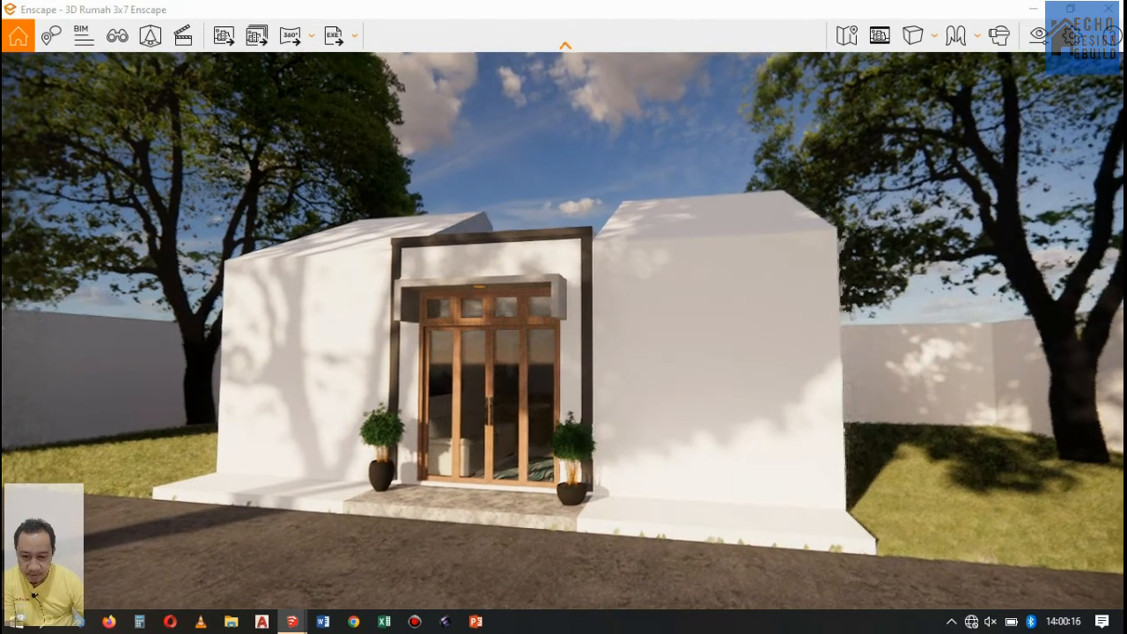
click(222, 37)
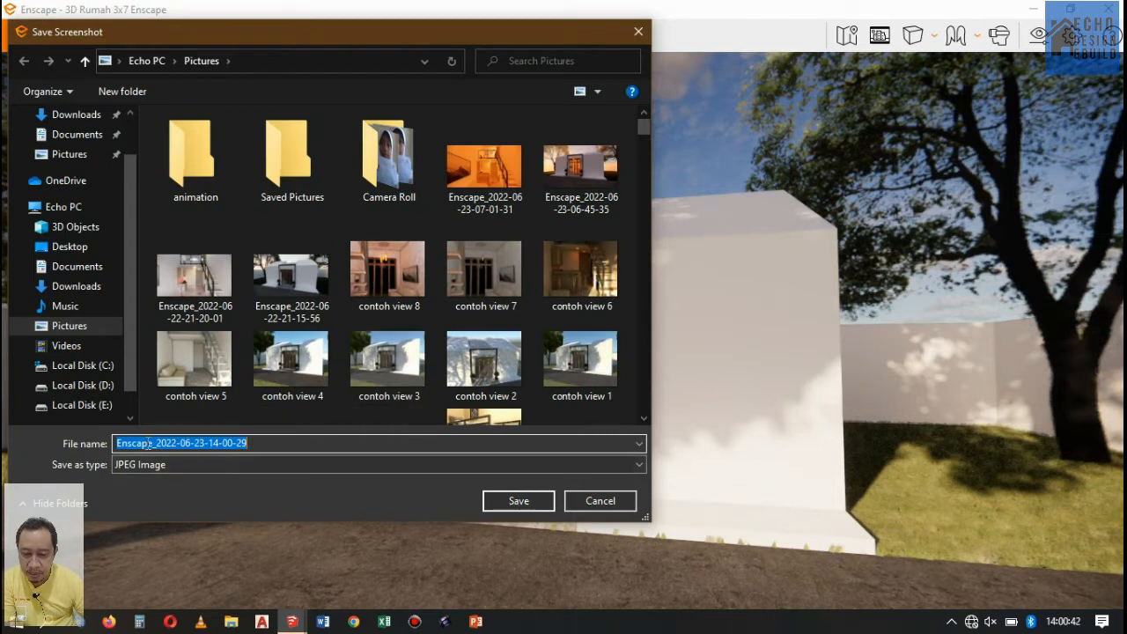
click(517, 500)
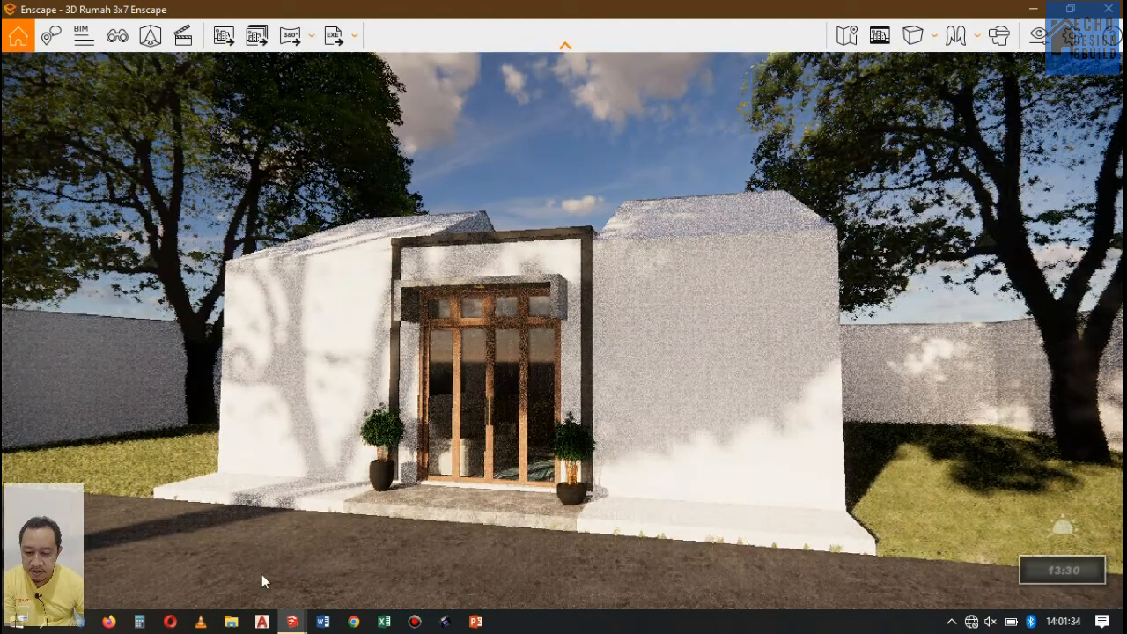
- Switch to File Explorer and view the newly saved facade render from the Pictures folder, closing the image when done
click(230, 622)
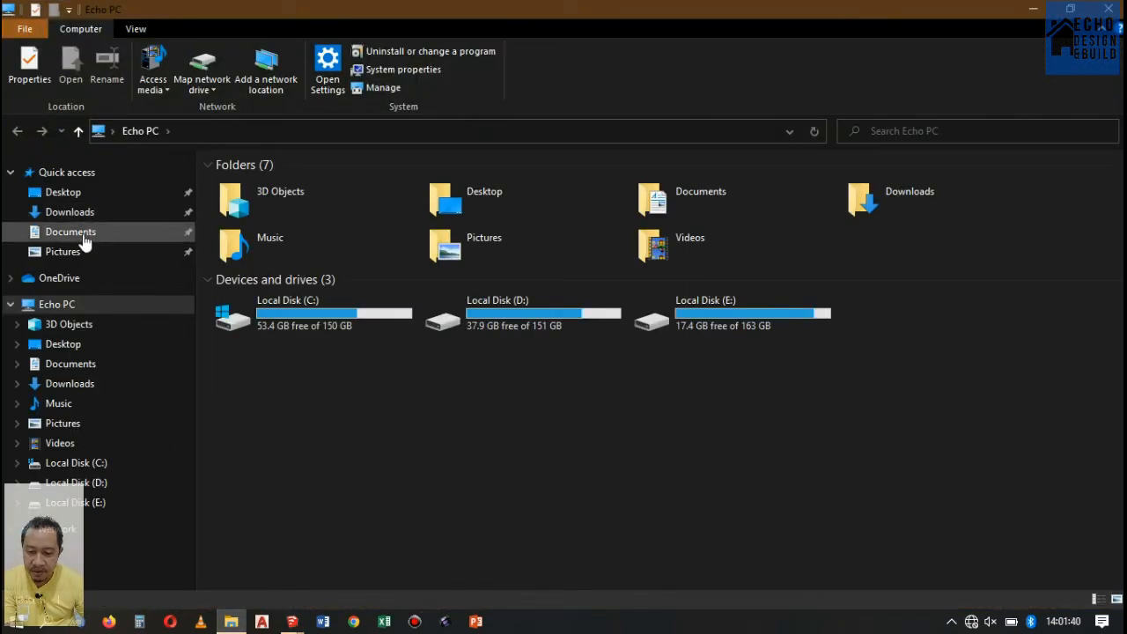
click(80, 252)
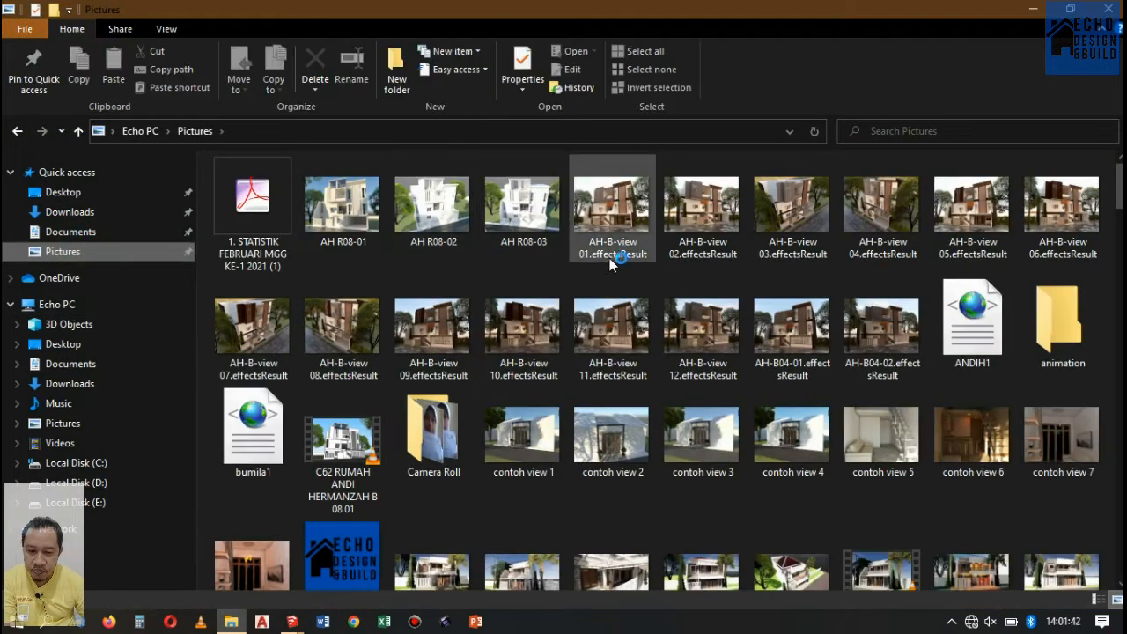
click(520, 212)
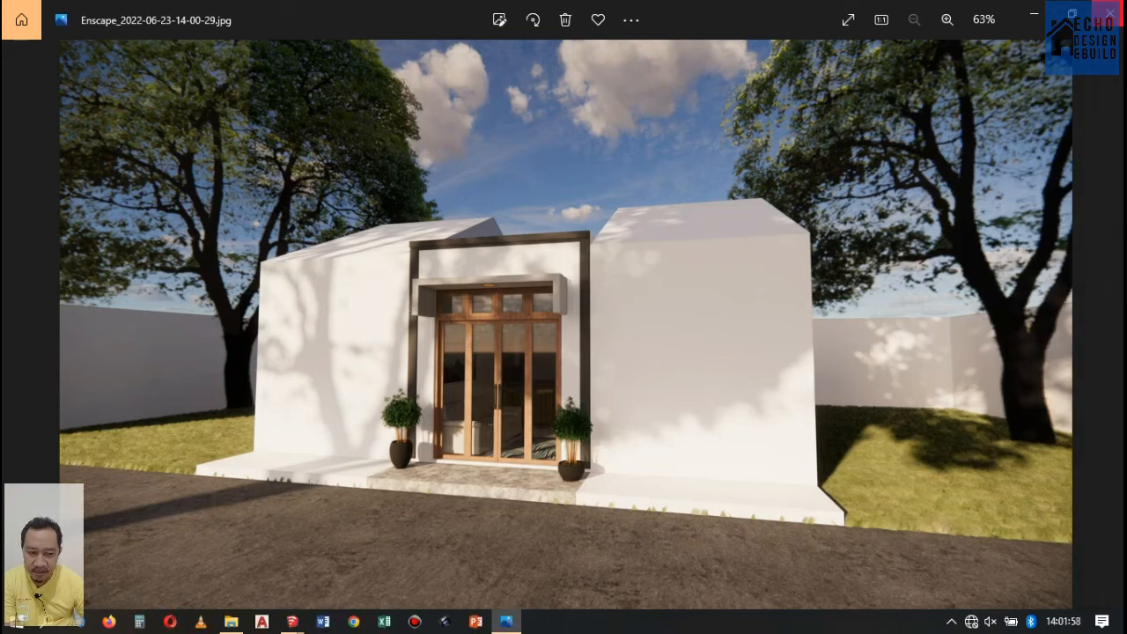
click(1111, 17)
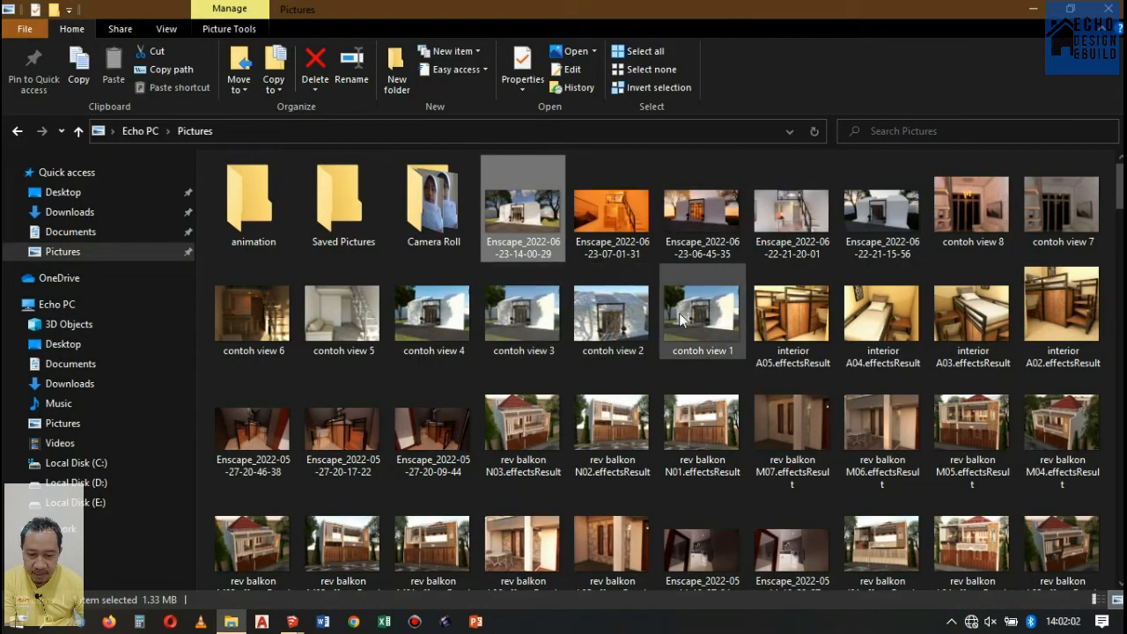
- View the example render "contoh view 1" from the Pictures folder for comparison and close it
click(683, 318)
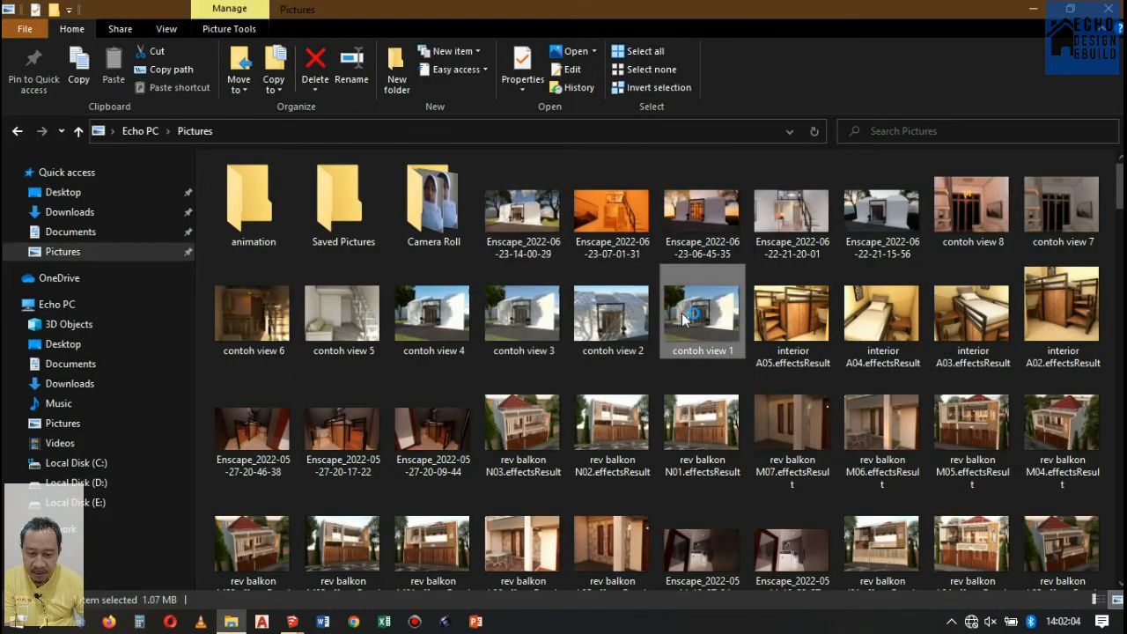
double_click(685, 318)
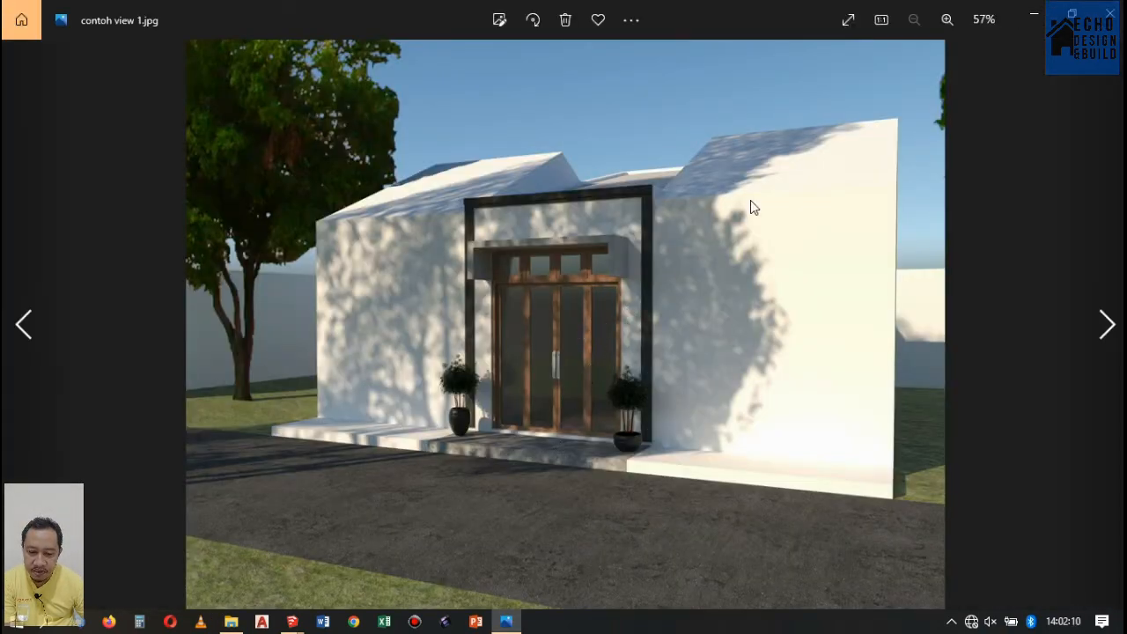
click(1104, 15)
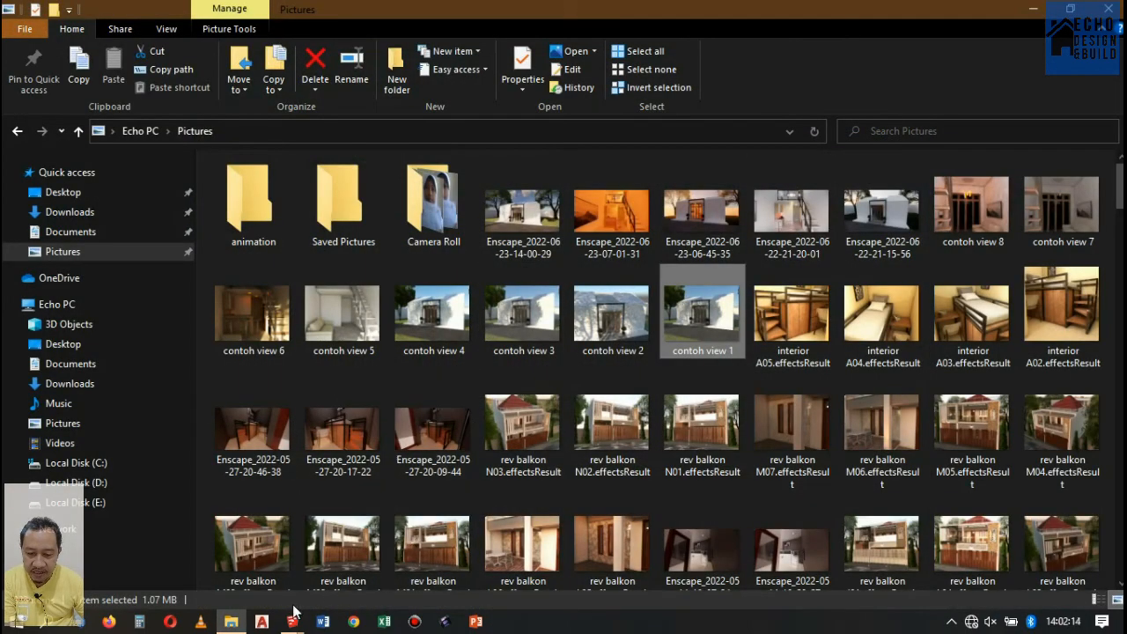
- Switch back through SketchUp to the Enscape render window and close that window
mouse_move(292, 621)
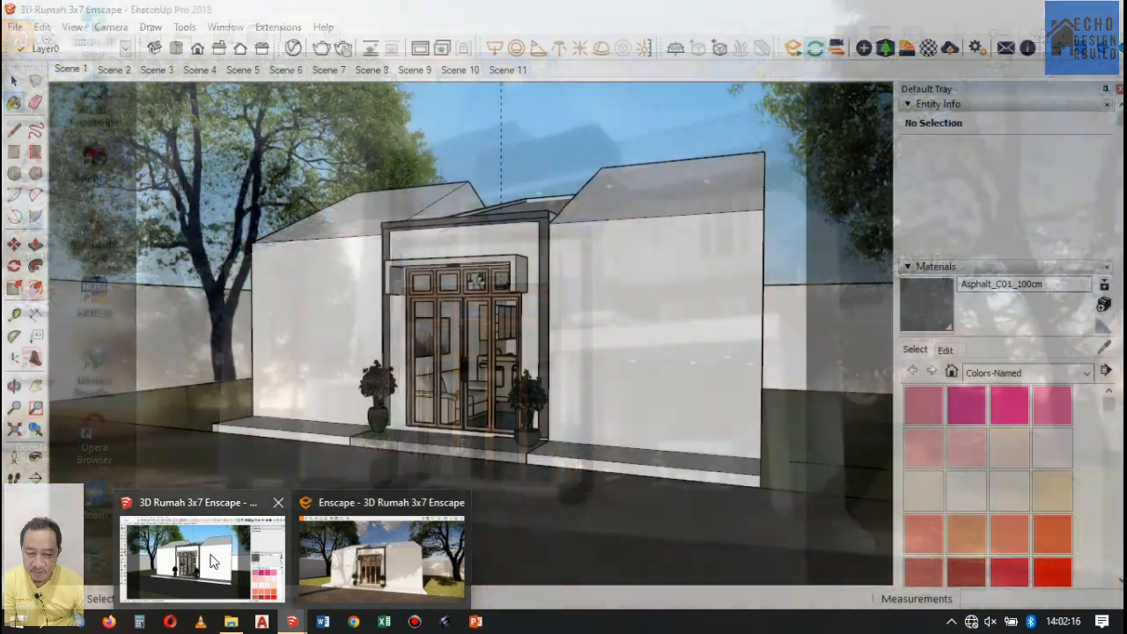
click(212, 561)
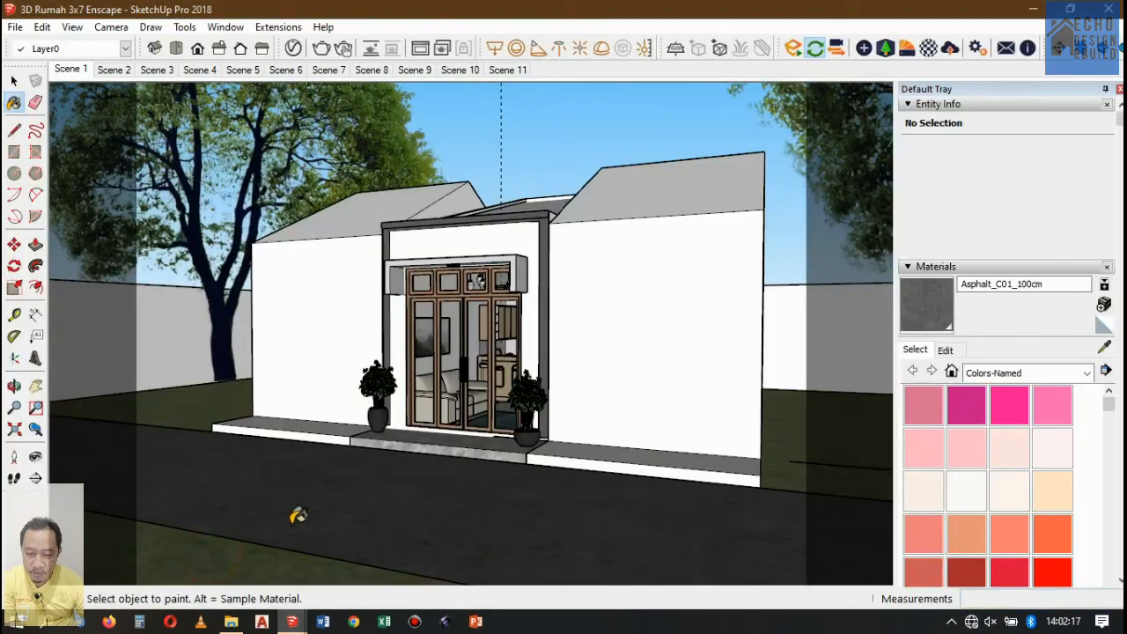
click(282, 623)
click(326, 528)
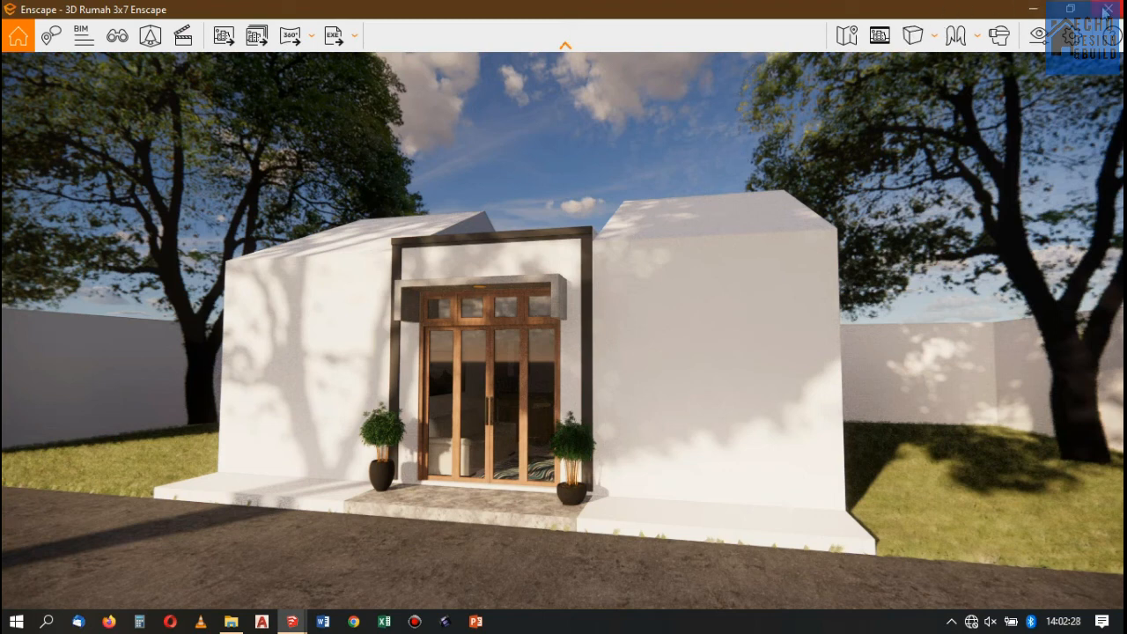
click(1107, 10)
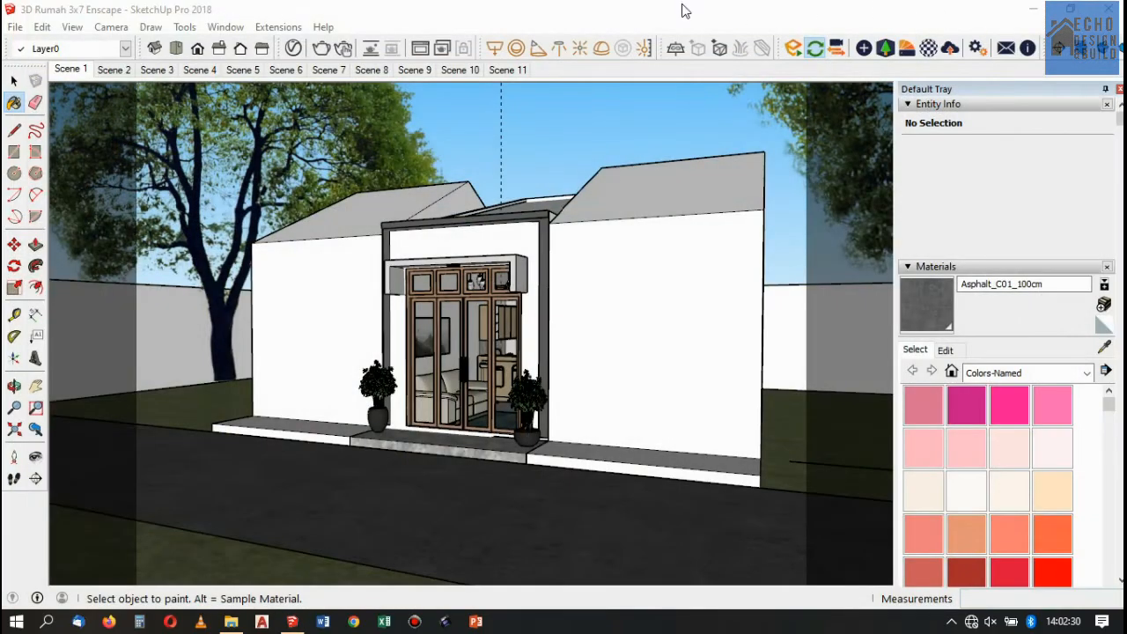